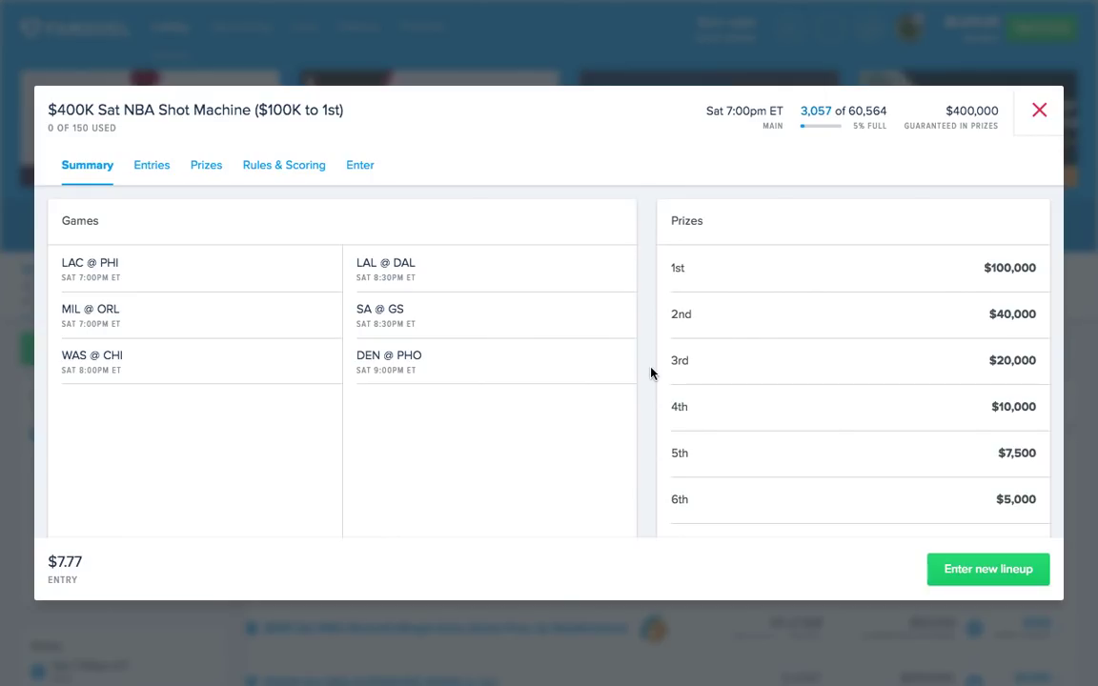
Step: Start a new lineup for the $400K Sat NBA Shot Machine contest and check point guard Stephen Curry's game log
left_click(959, 570)
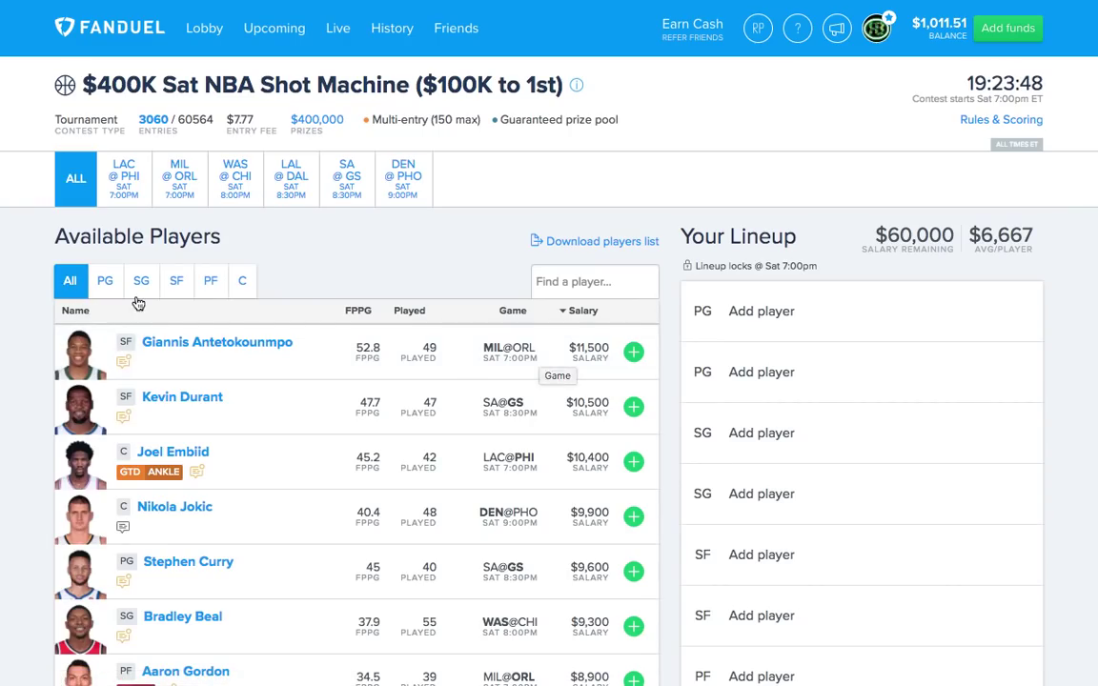
left_click(105, 279)
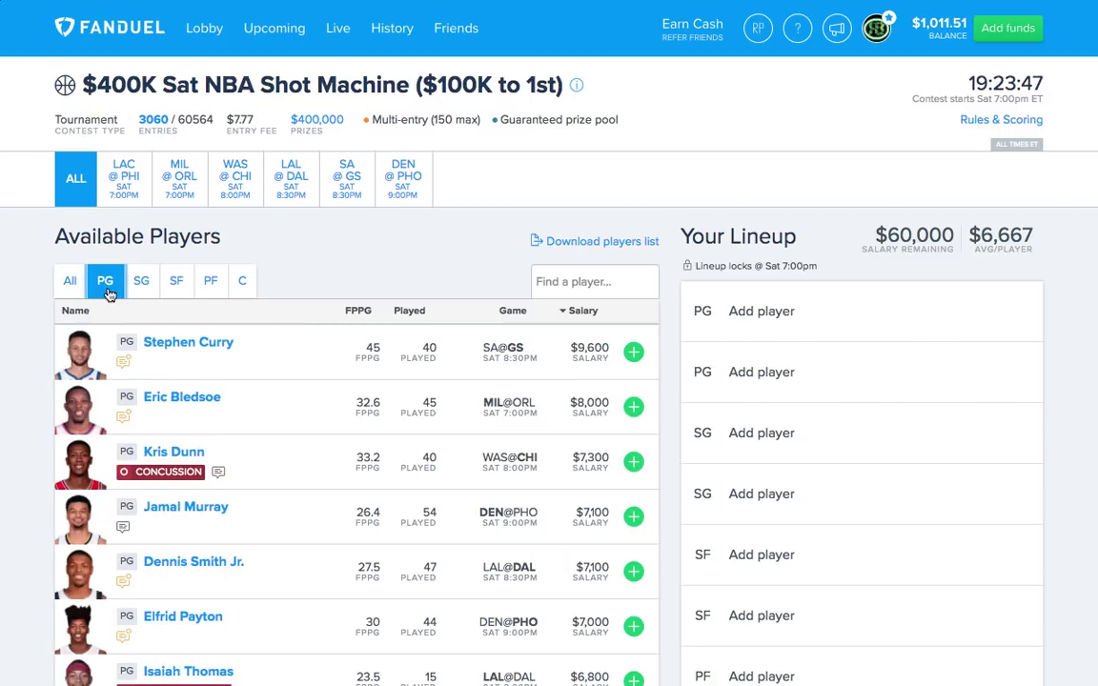
left_click(215, 357)
left_click(150, 207)
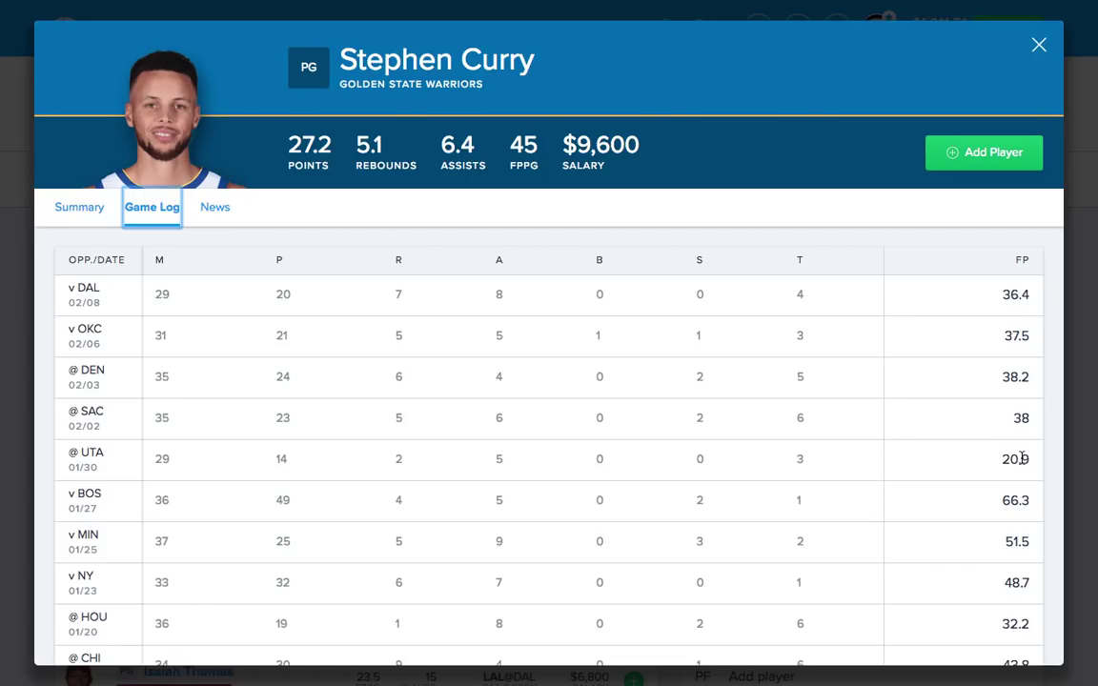
left_click(1038, 48)
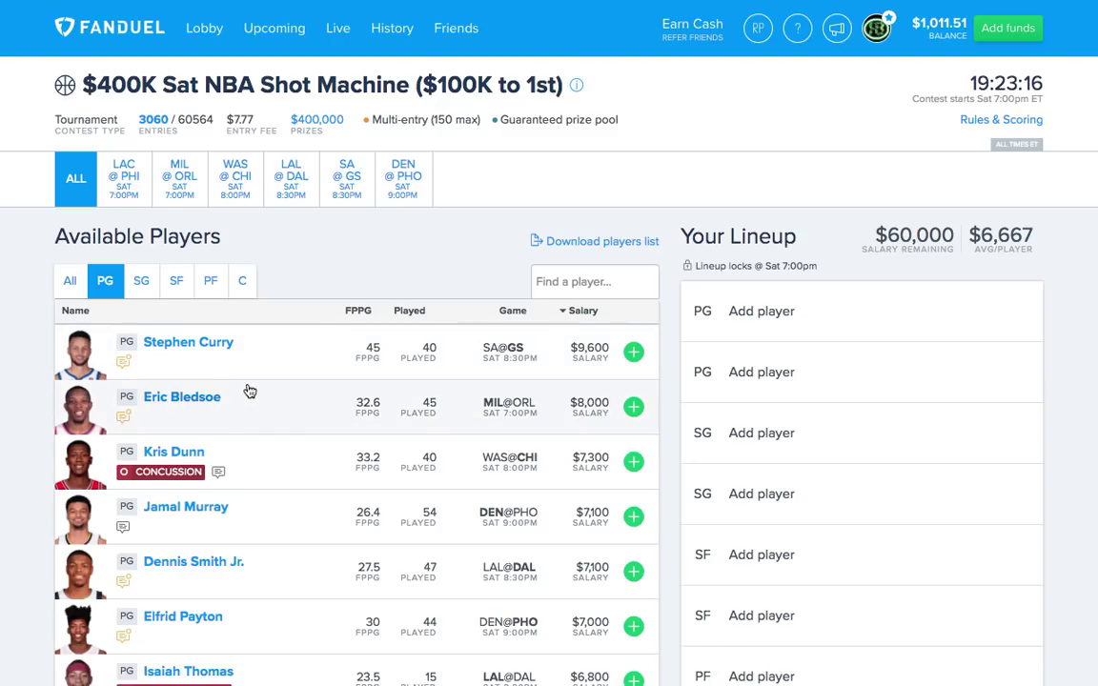
Step: Examine the recent game logs of point guards Eric Bledsoe and Jamal Murray
left_click(190, 414)
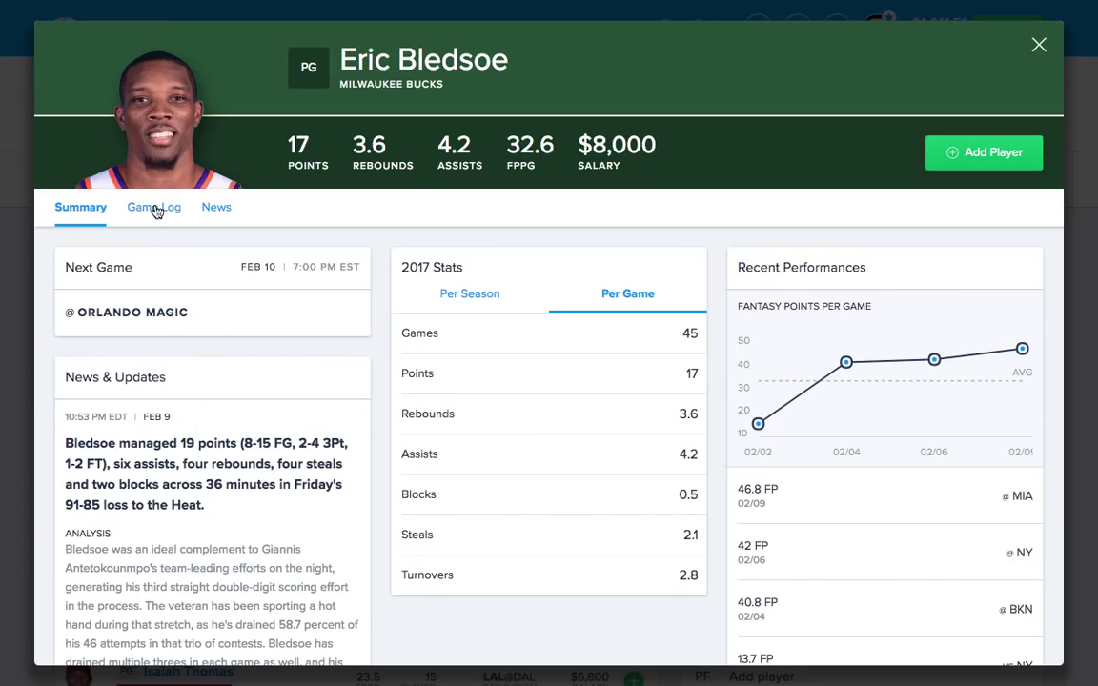
left_click(156, 209)
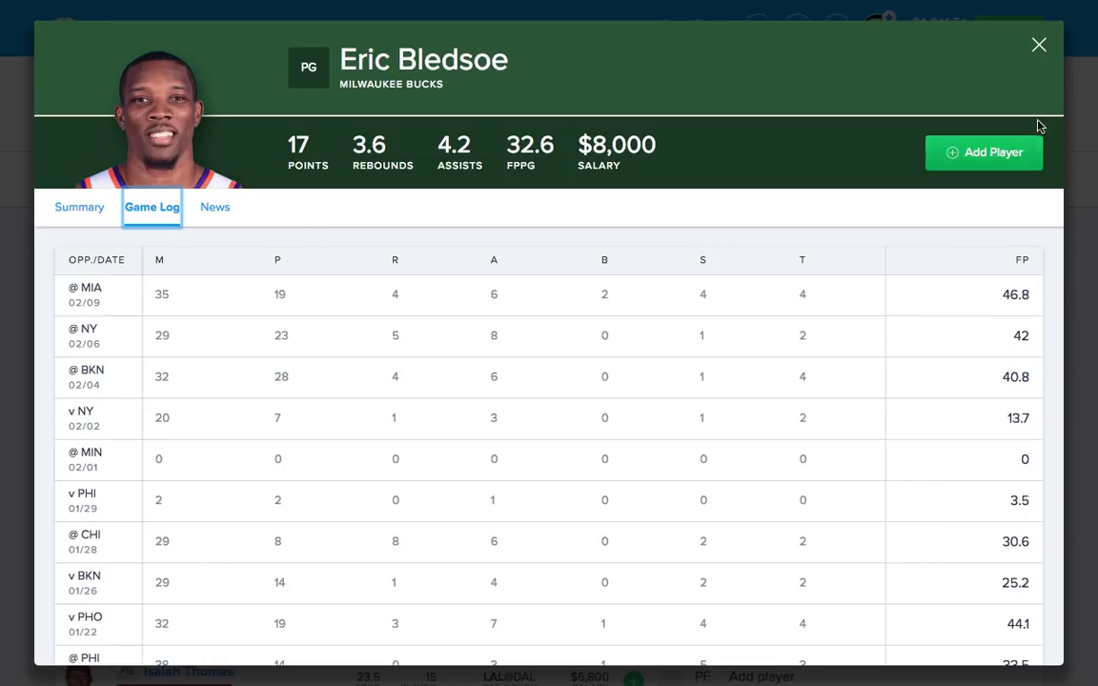
left_click(1039, 47)
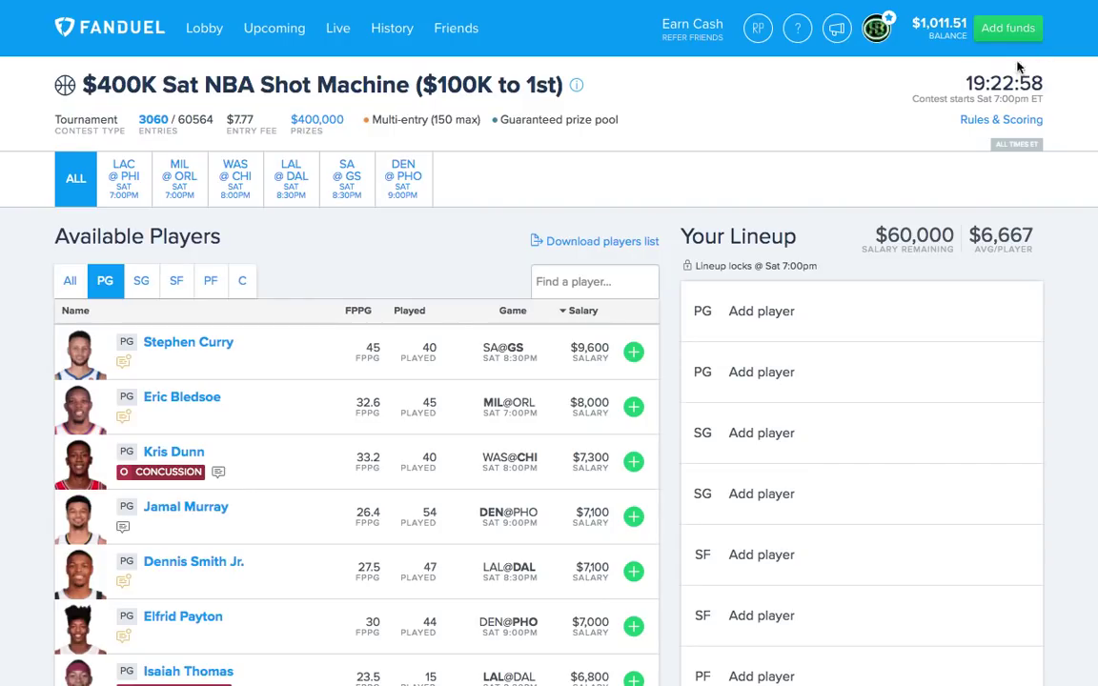
left_click(193, 523)
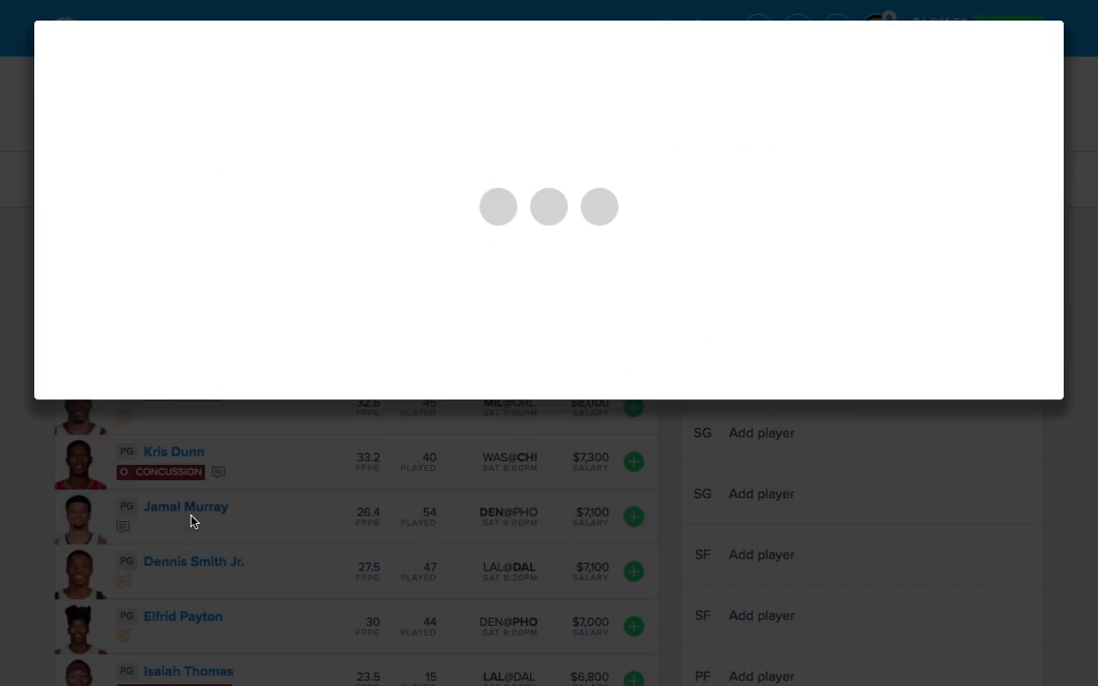
left_click(163, 216)
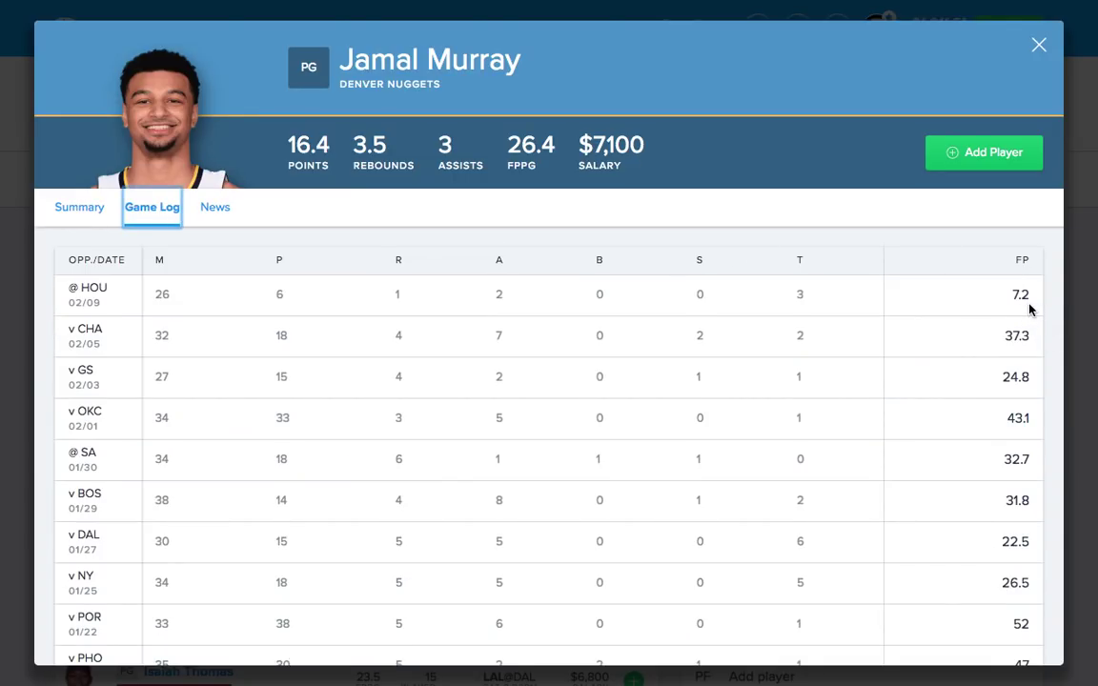
scroll(1001, 300, "down", 5)
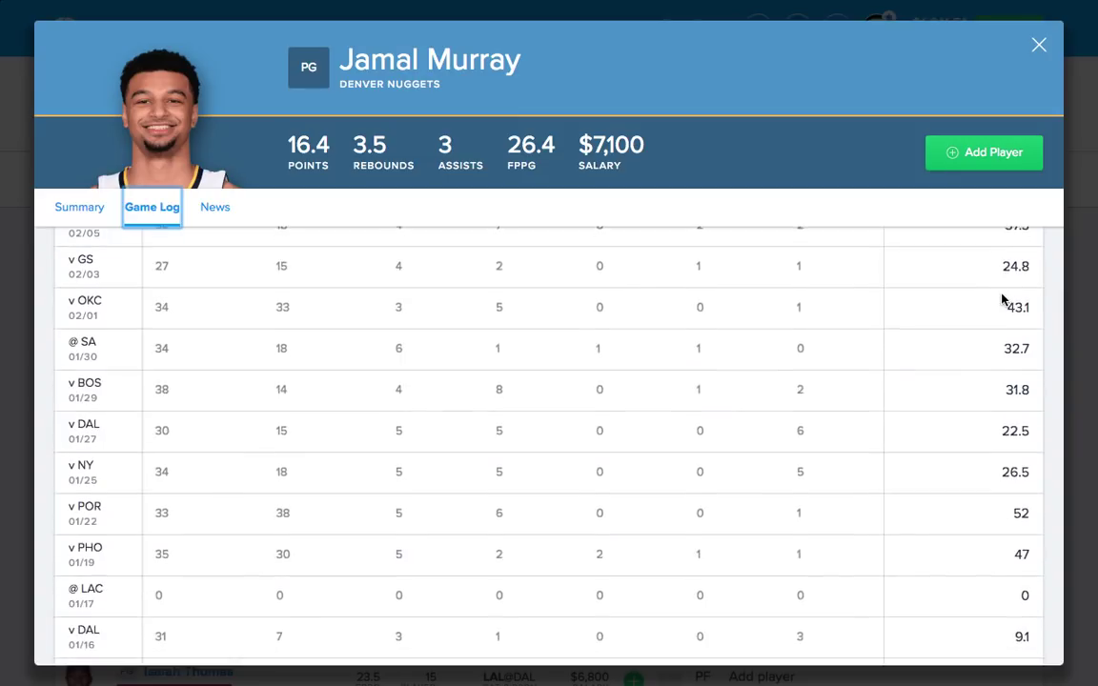
scroll(1003, 295, "up", 2)
scroll(1003, 411, "up", 3)
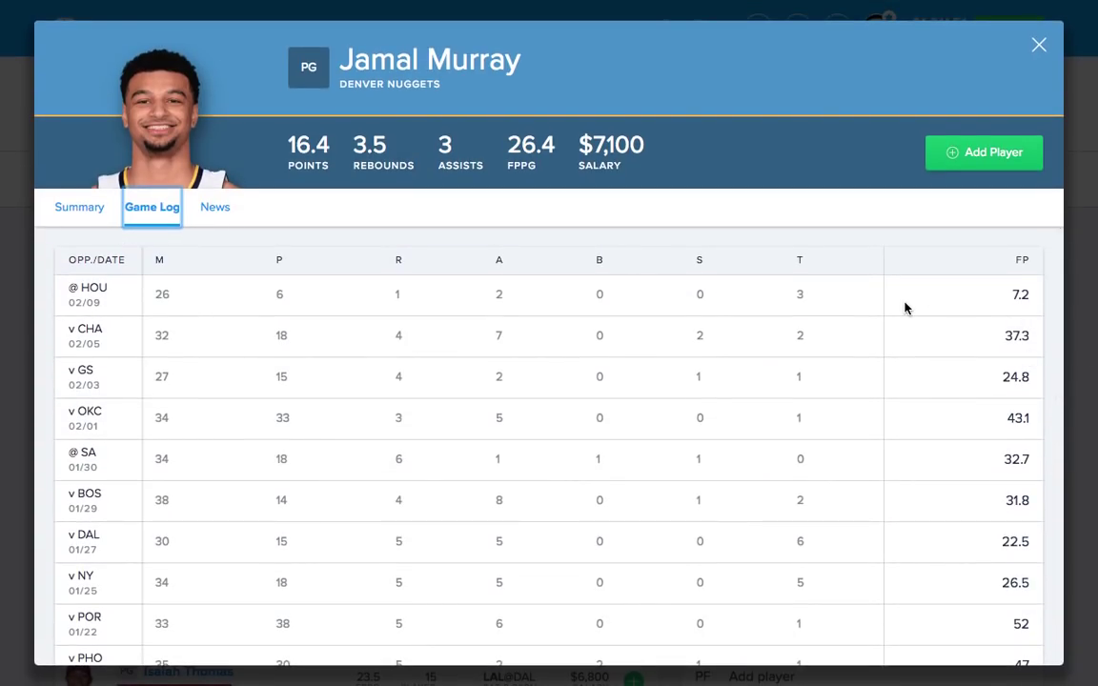
left_click(1041, 43)
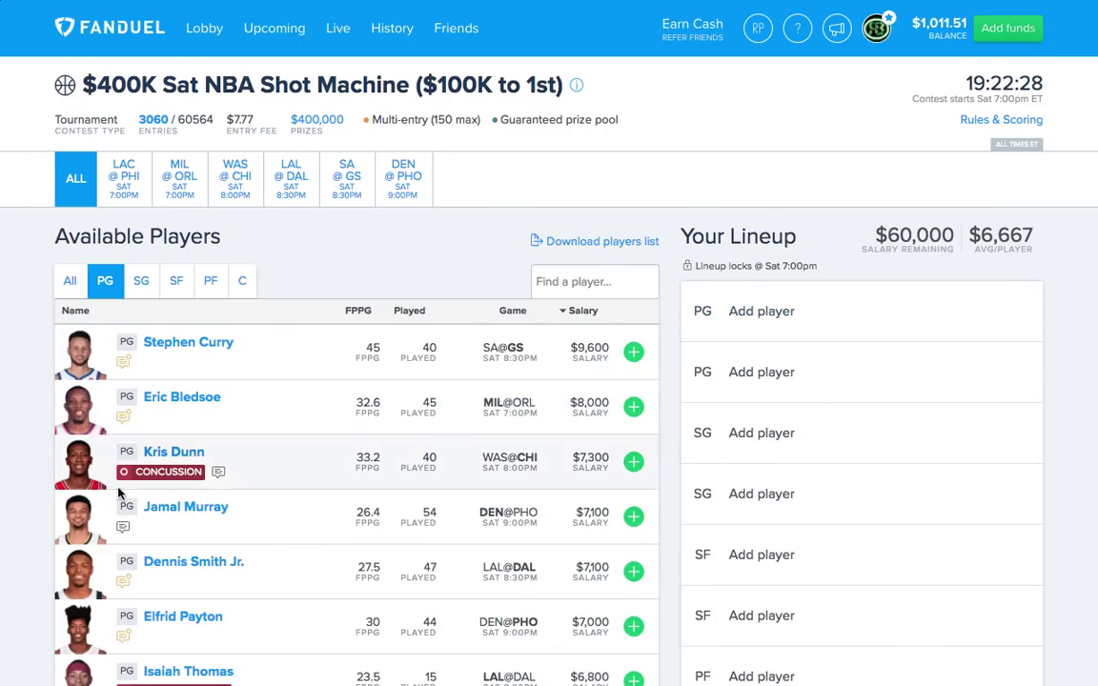
Step: Check Dennis Smith Jr.'s game log and add him to the lineup as a point guard
left_click(180, 582)
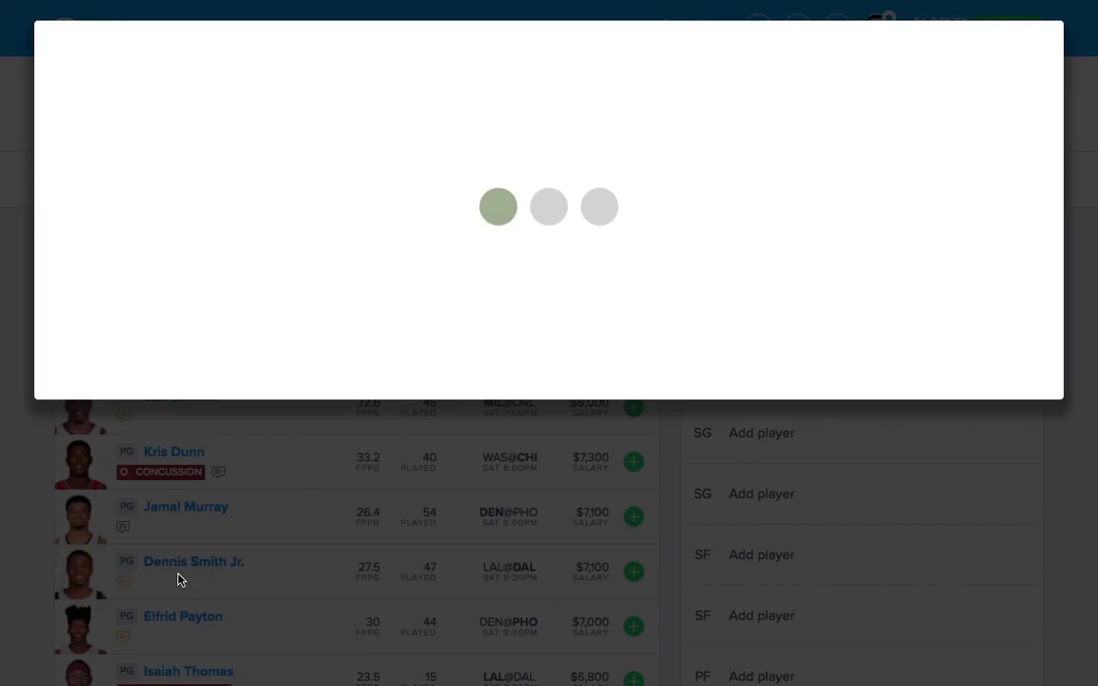
left_click(162, 209)
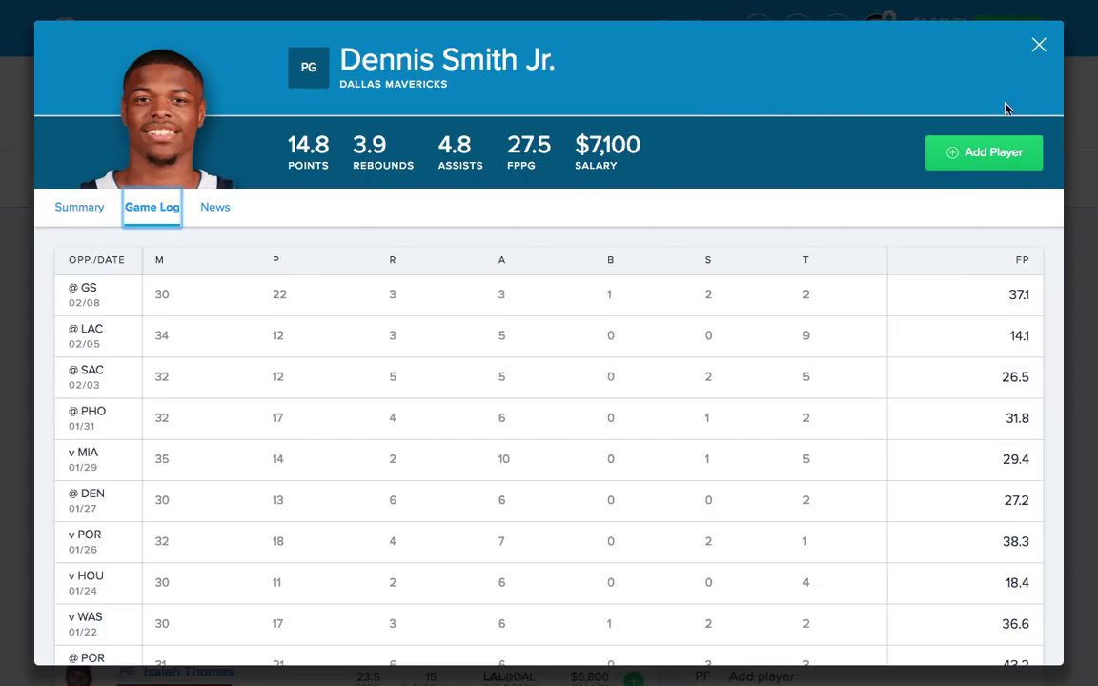
left_click(988, 151)
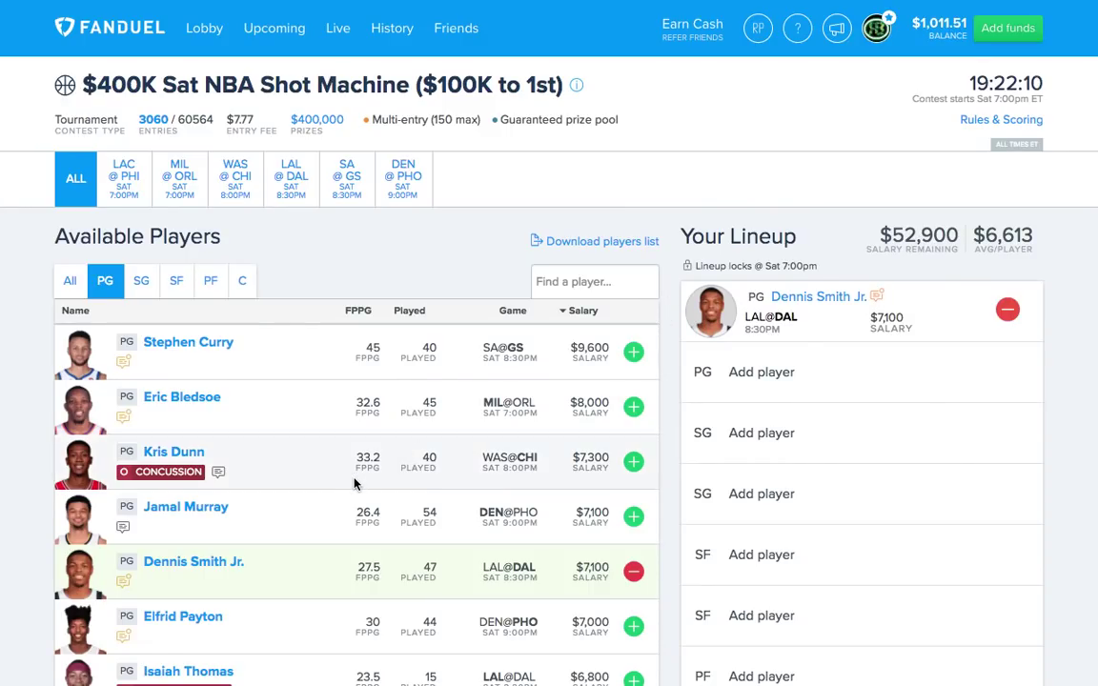
Step: Examine the game logs of lower-priced point guards Jerian Grant and Patty Mills
scroll(355, 482, "down", 3)
scroll(228, 544, "down", 3)
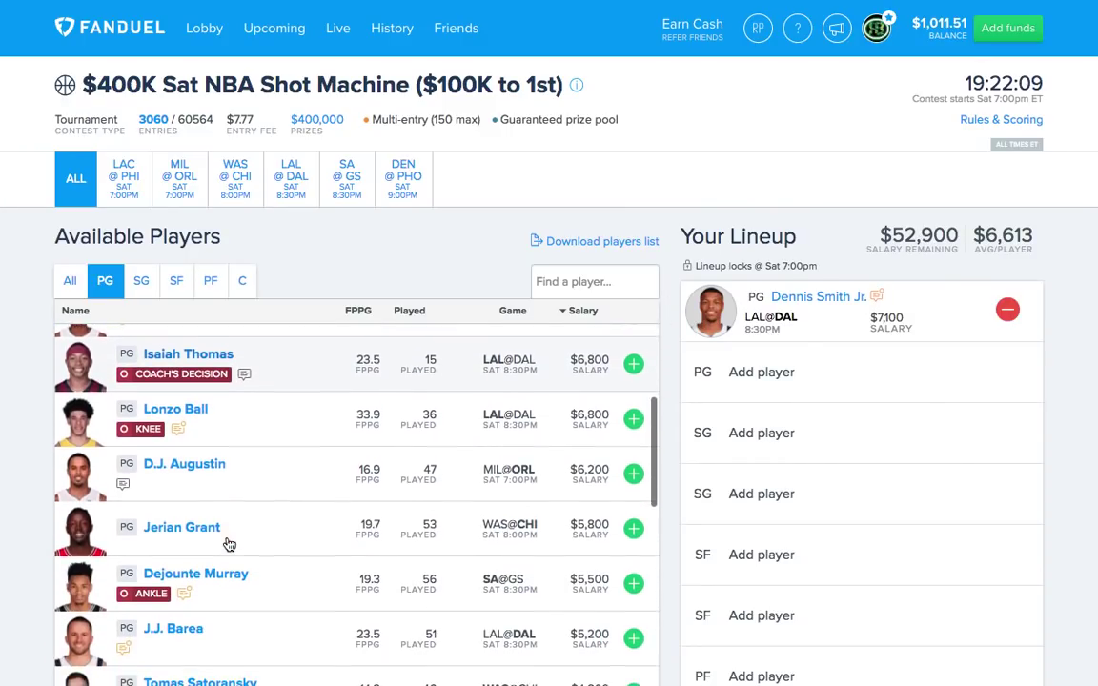
left_click(218, 536)
left_click(151, 208)
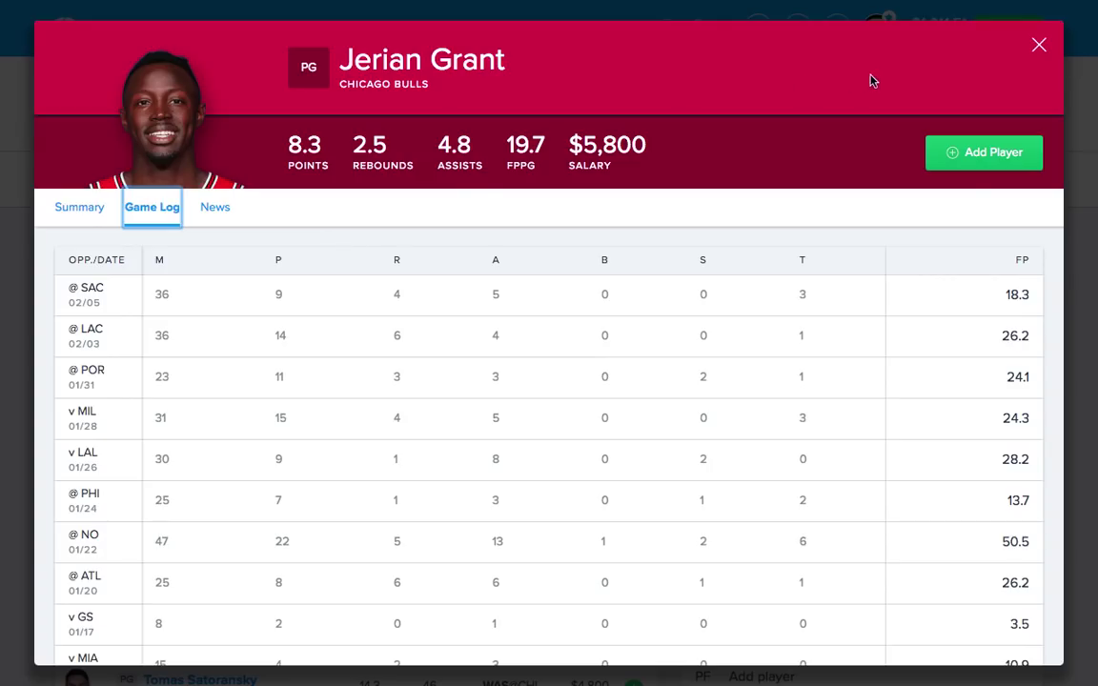
left_click(1038, 48)
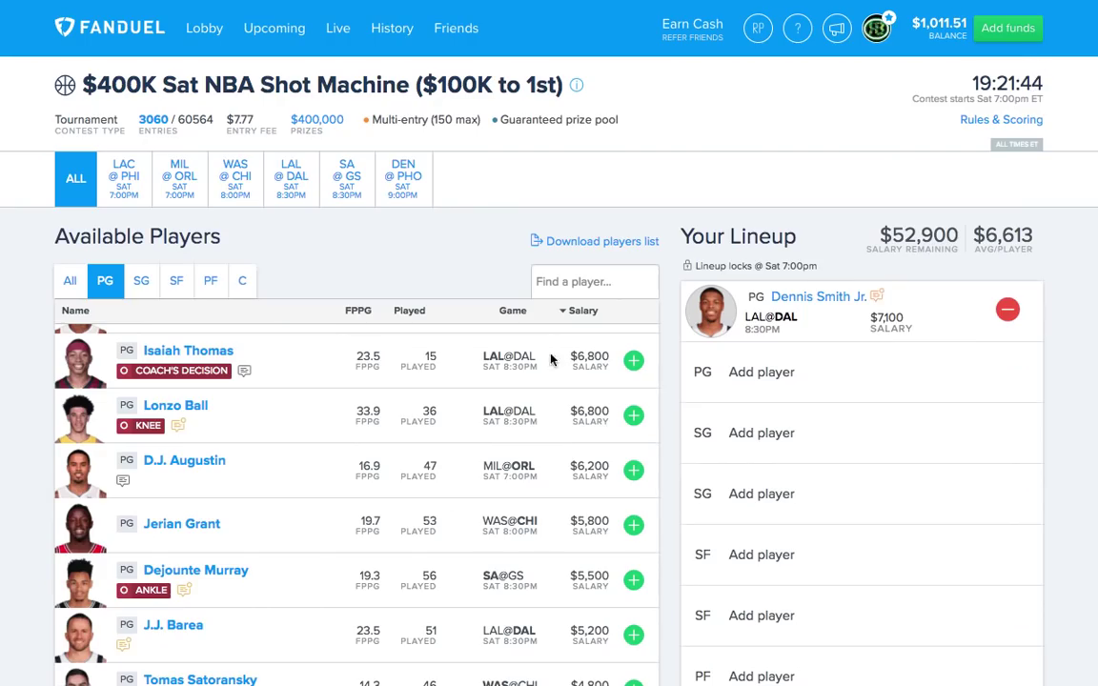
scroll(278, 485, "down", 5)
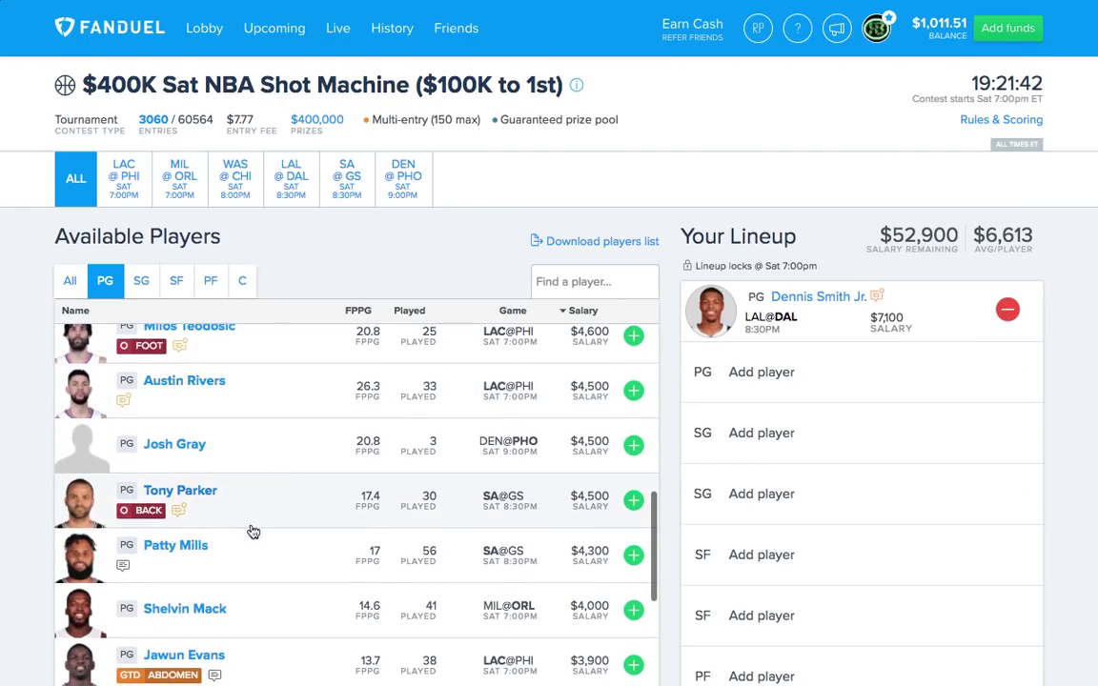
scroll(185, 567, "up", 3)
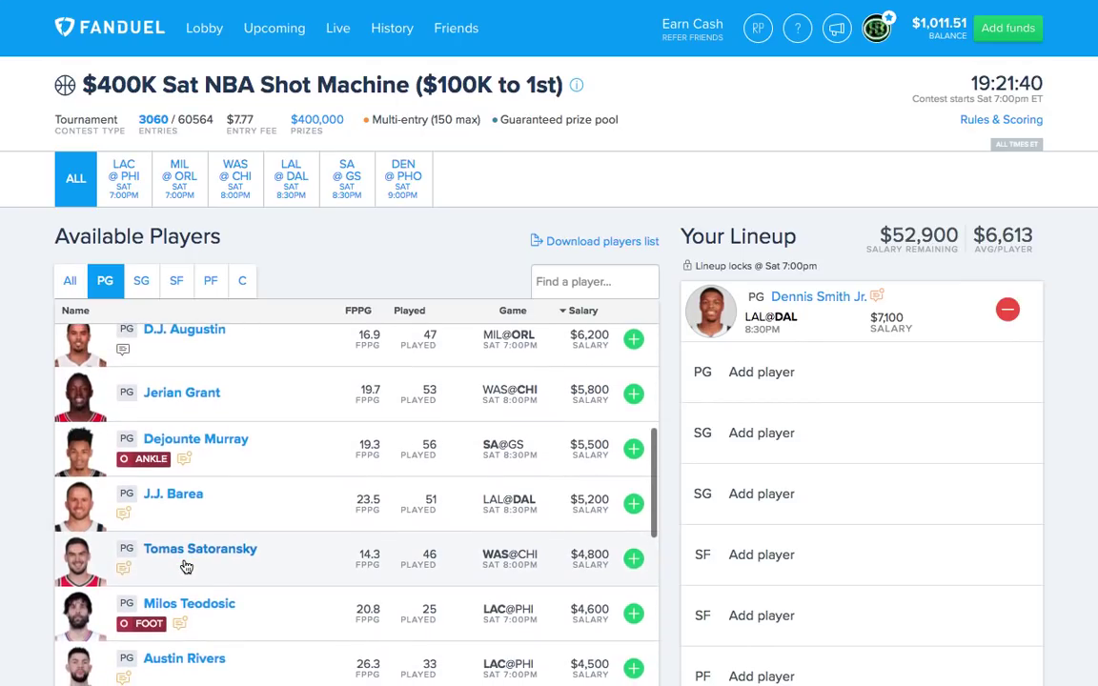
scroll(247, 447, "down", 5)
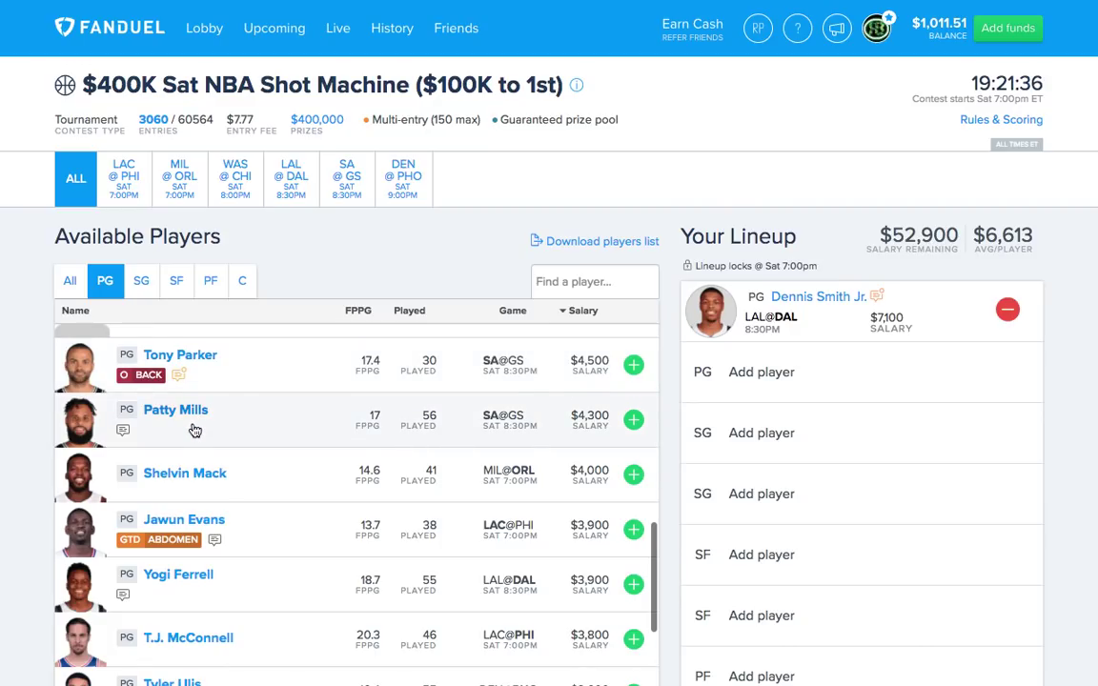
left_click(193, 429)
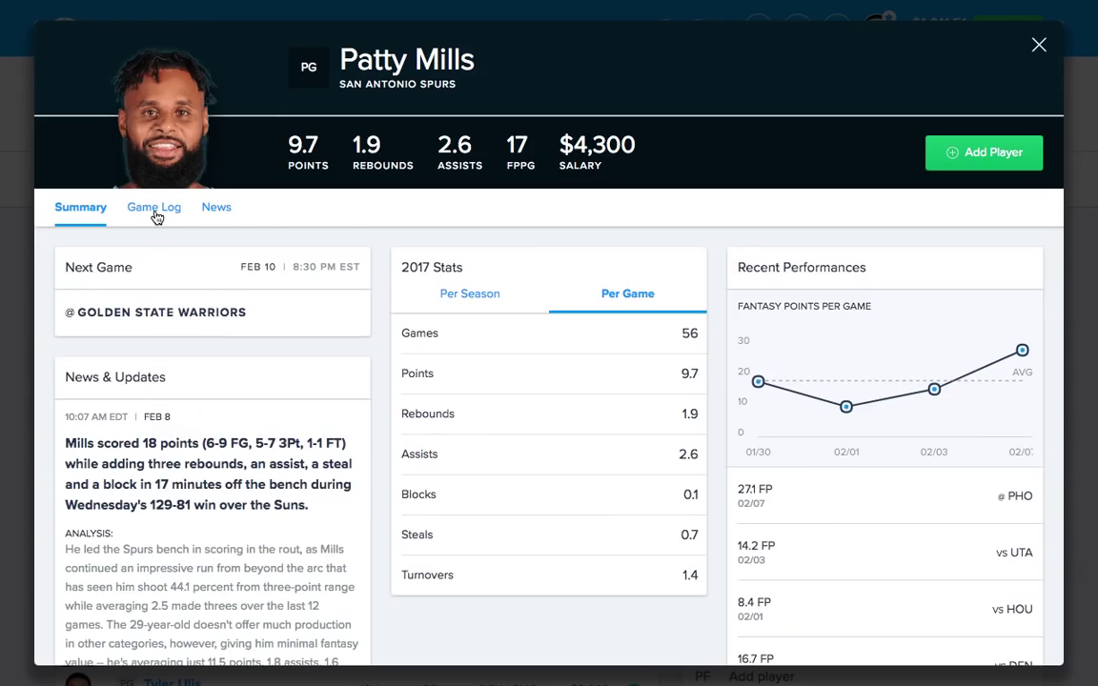
left_click(156, 216)
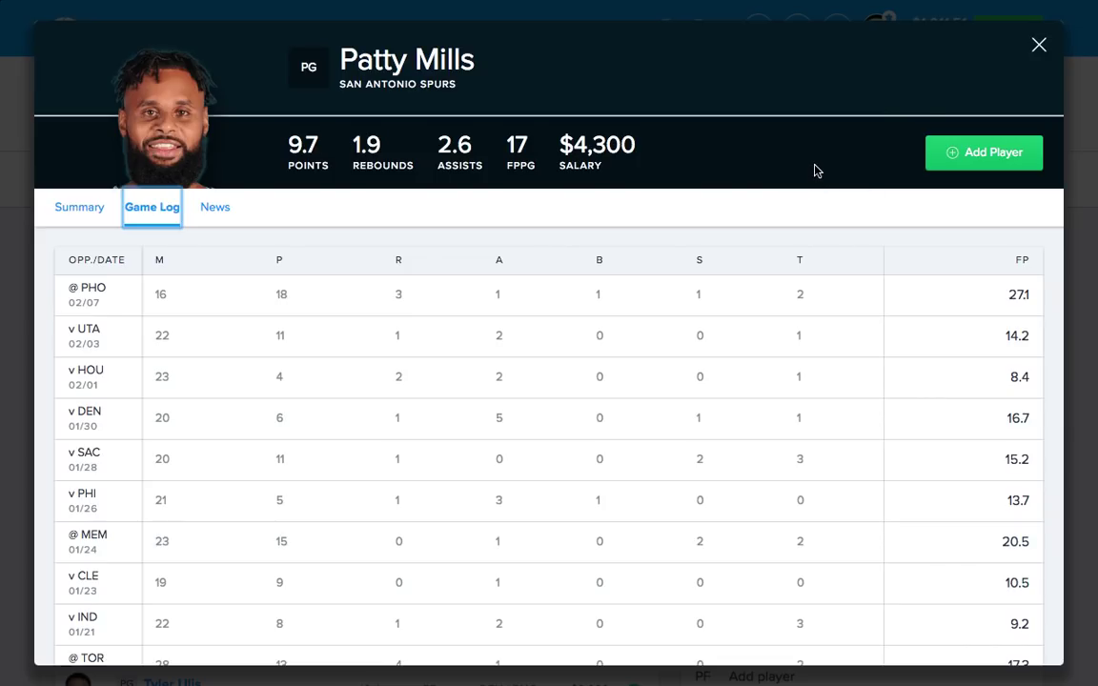
left_click(1039, 45)
Step: List the shooting guards and examine the game logs of Bradley Beal and Lou Williams, plus Williams's summary
left_click(142, 280)
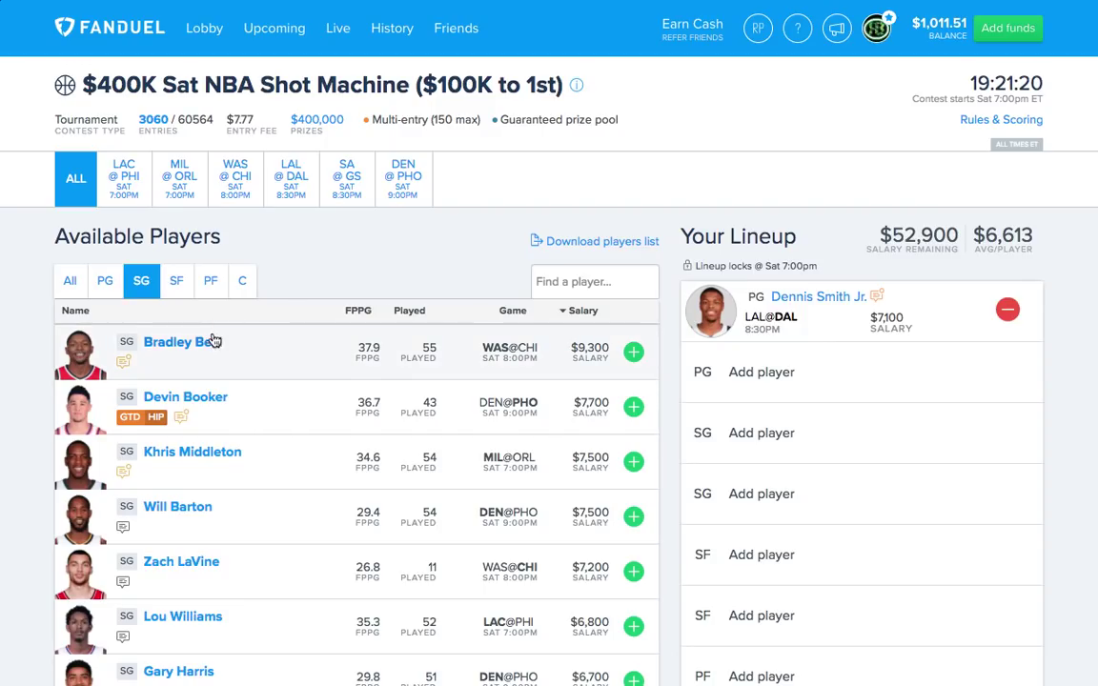
left_click(203, 377)
left_click(152, 204)
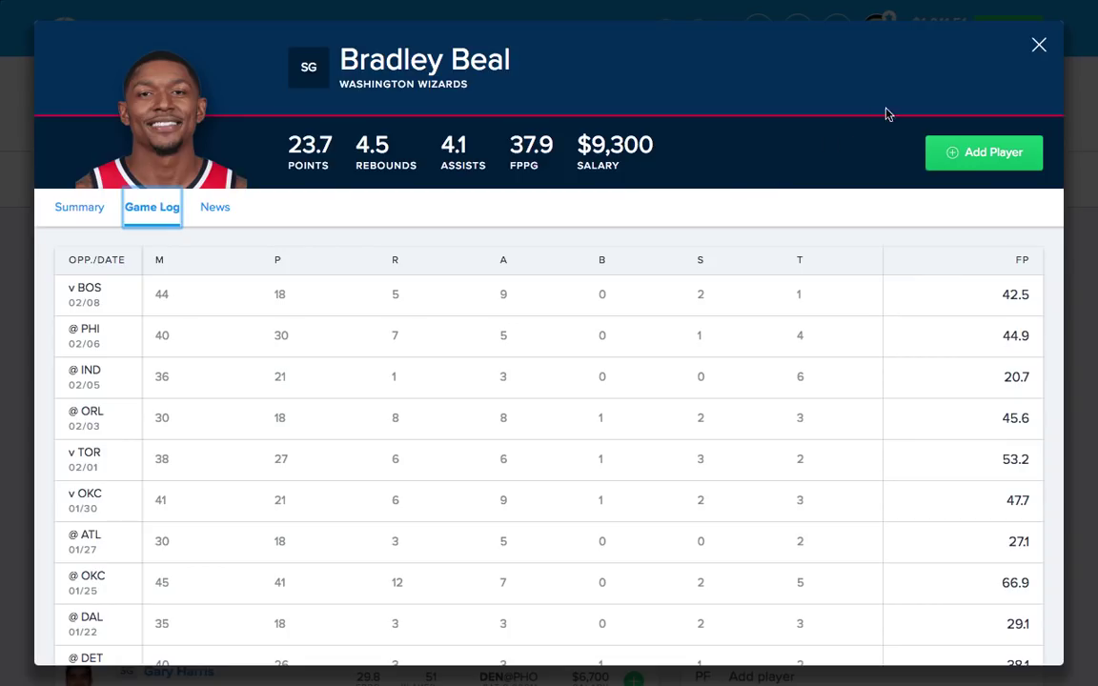
left_click(1039, 45)
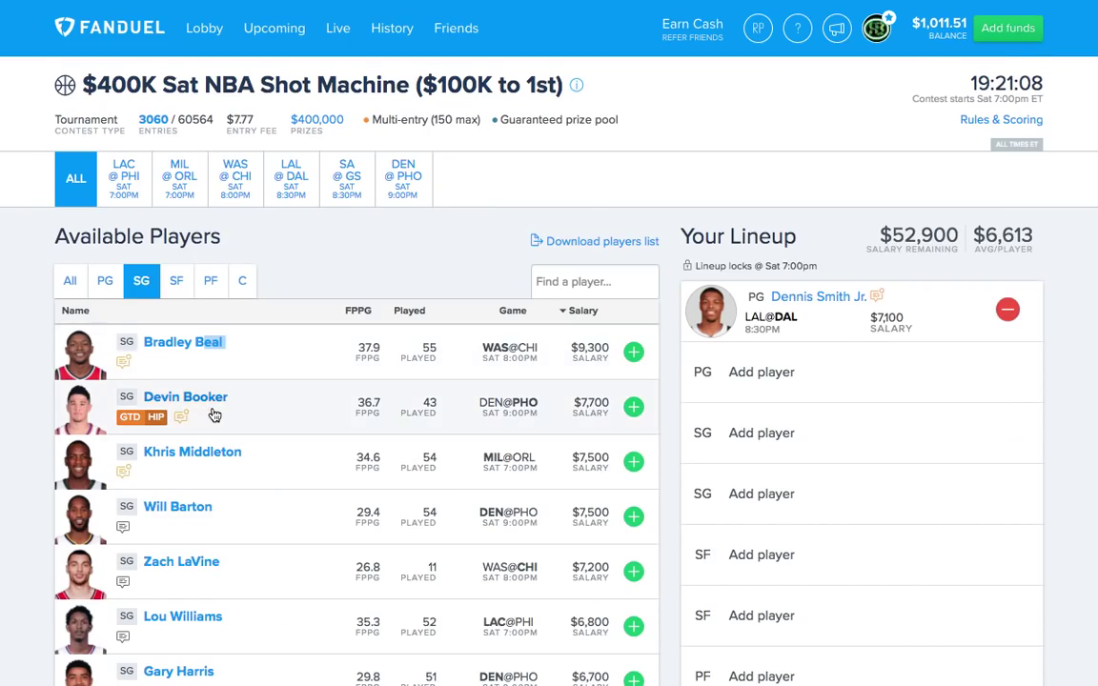
scroll(194, 566, "down", 1)
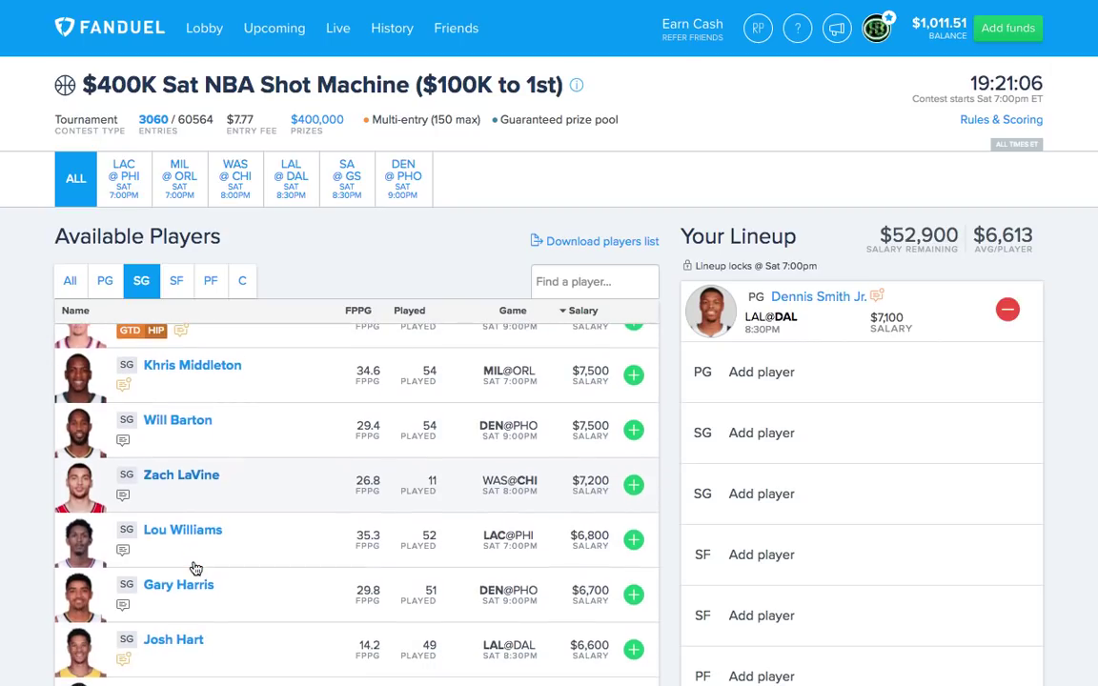
left_click(216, 531)
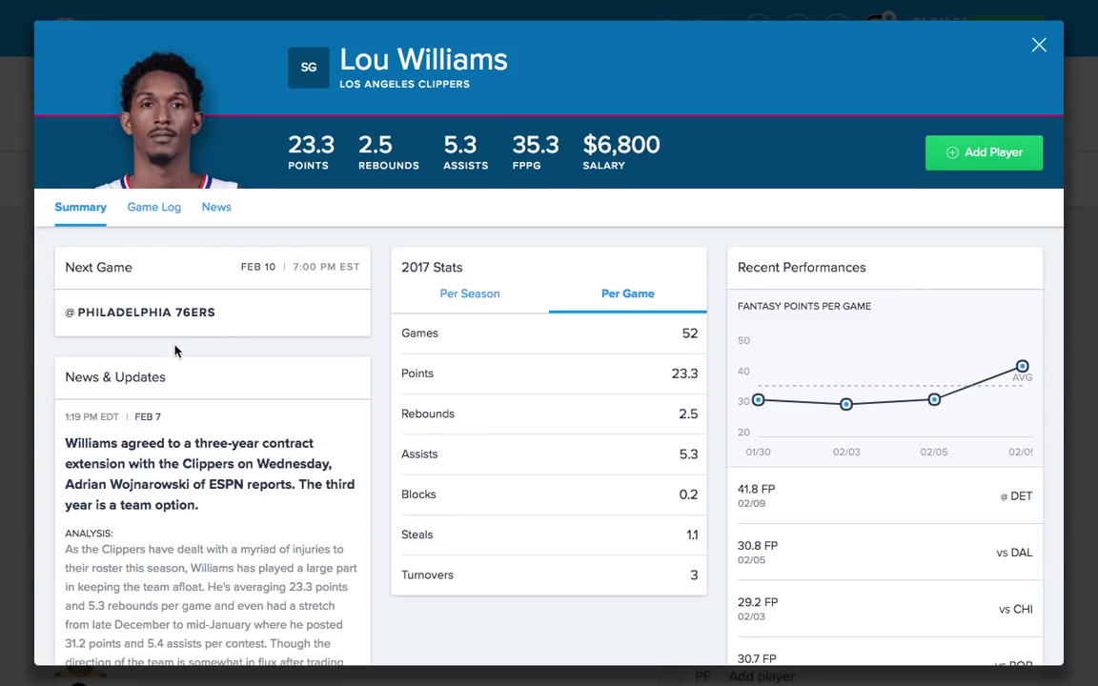
left_click(159, 207)
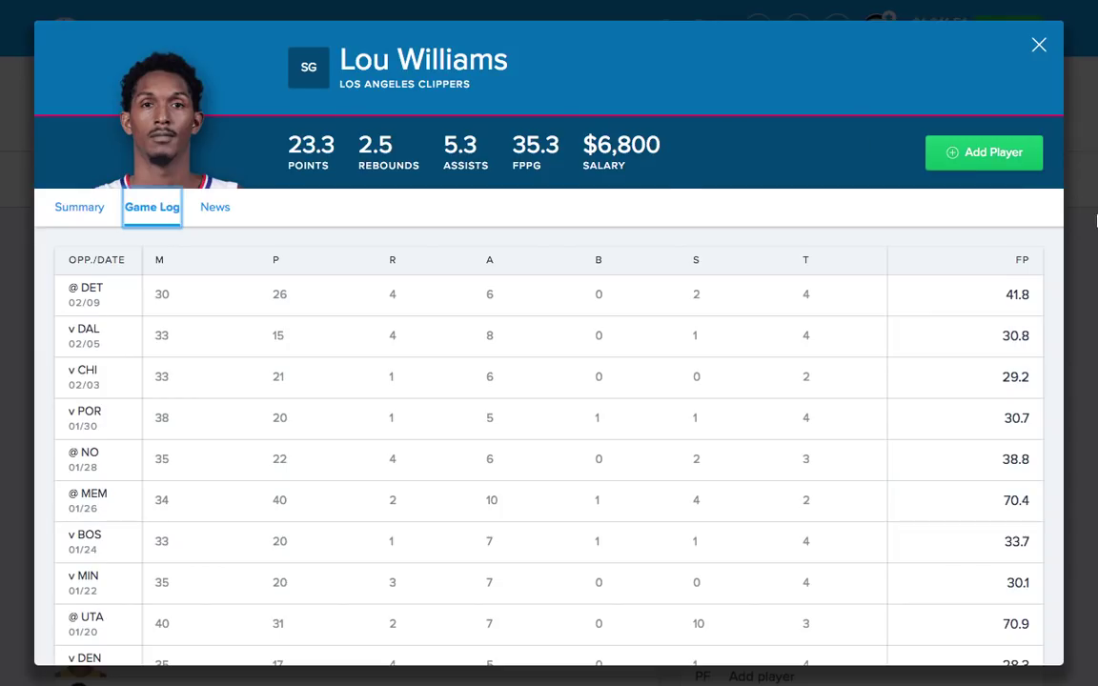
left_click(52, 195)
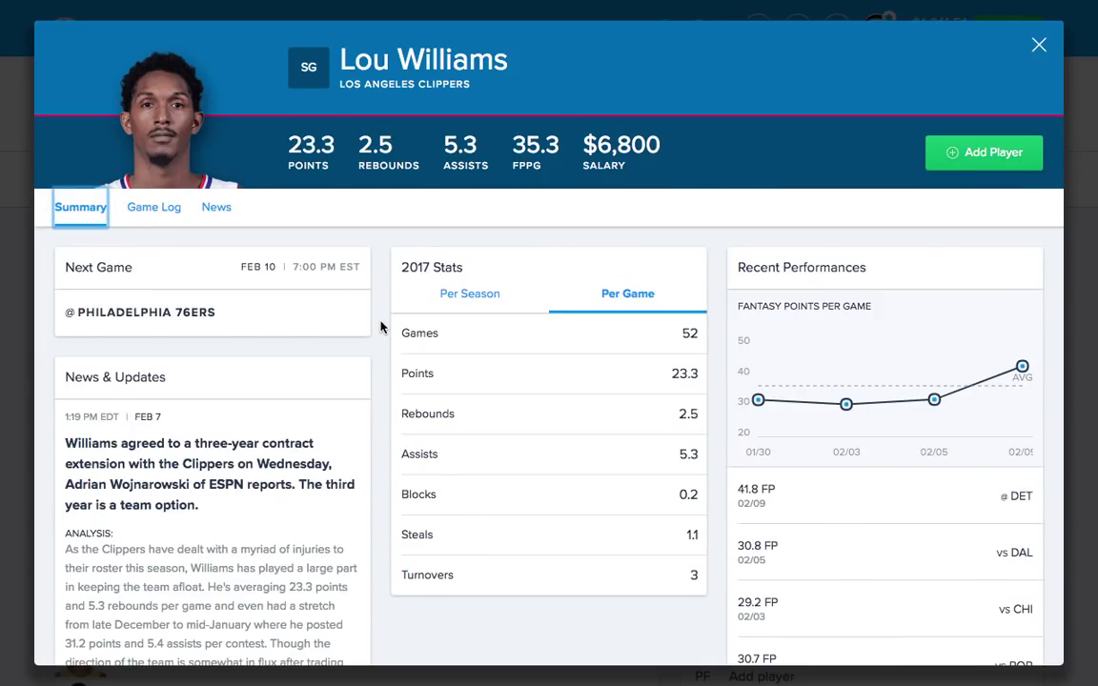
left_click(1039, 48)
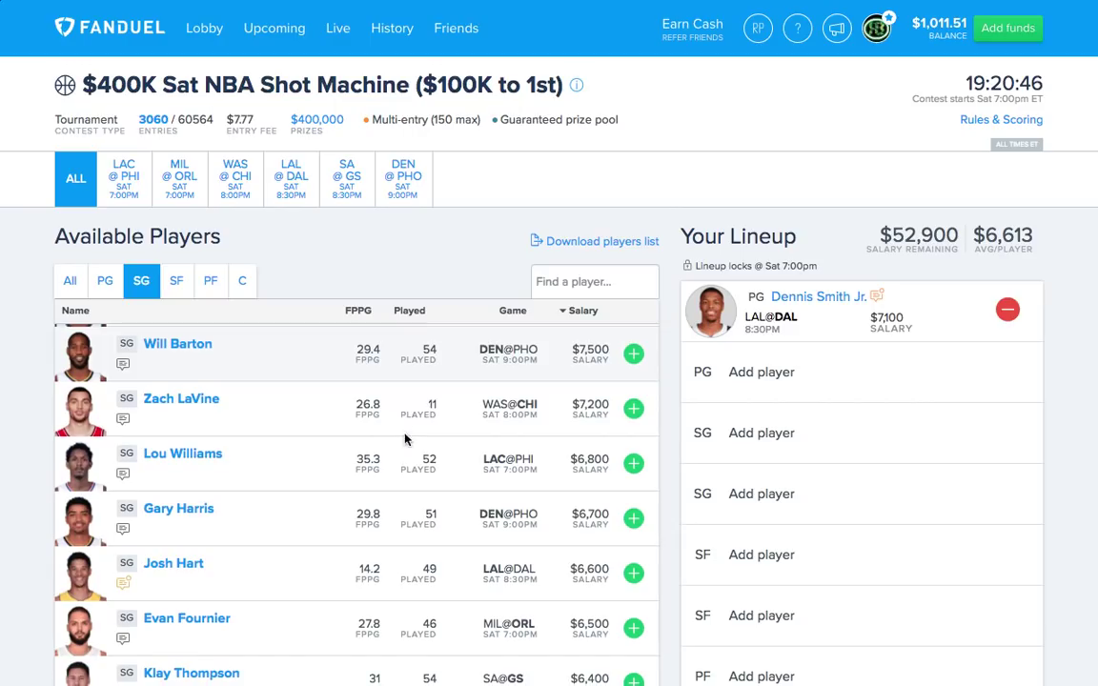
Step: Examine Gary Harris's summary and game log, and look through the lower-priced shooting guards
scroll(198, 530, "down", 1)
left_click(197, 527)
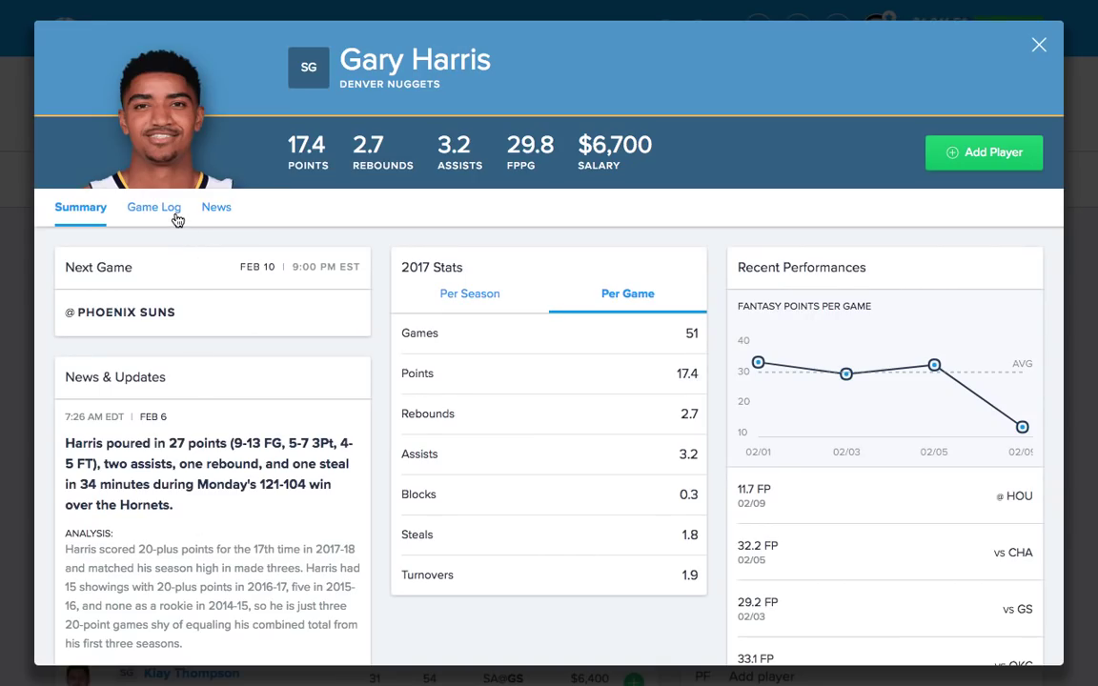
left_click(174, 215)
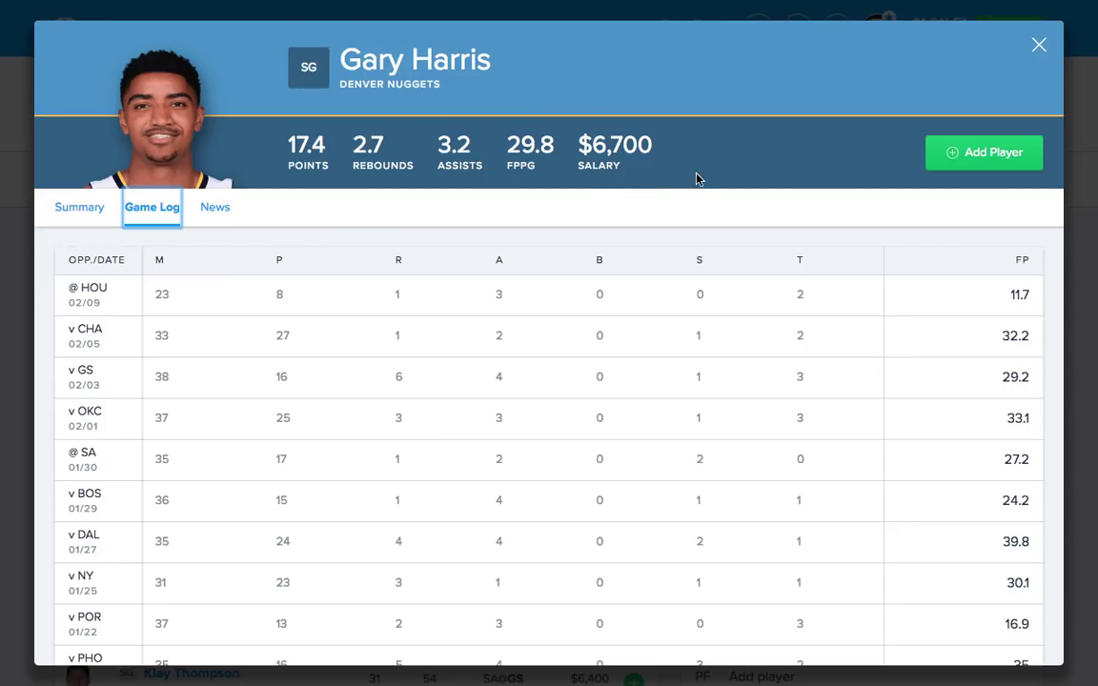
left_click(1039, 47)
scroll(276, 363, "down", 3)
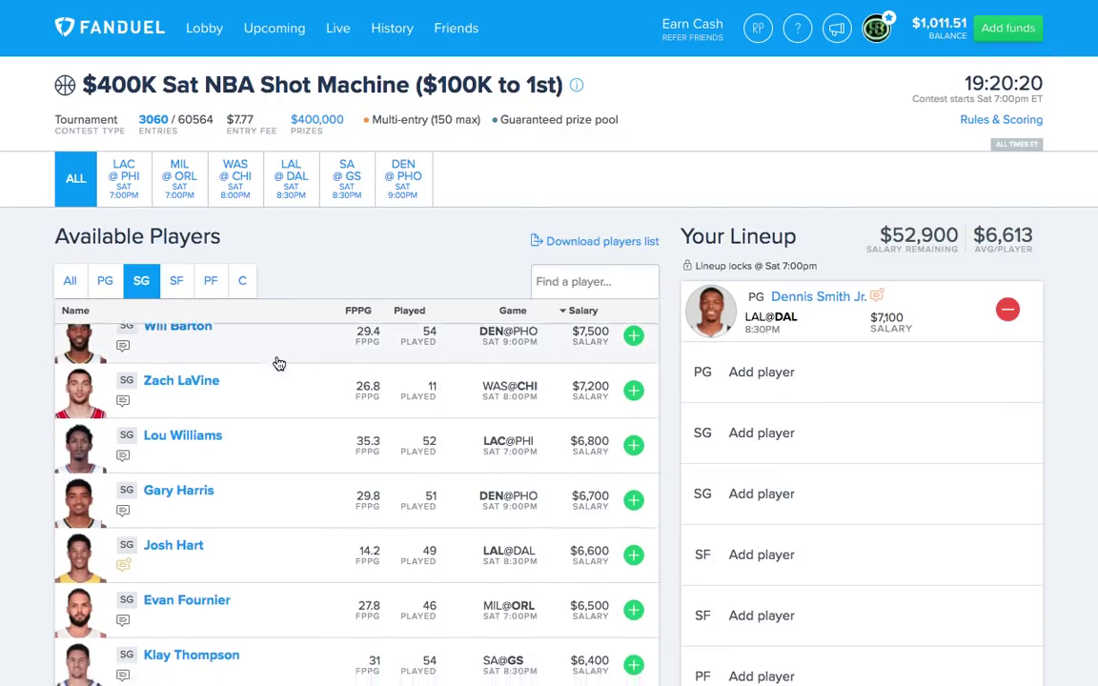
scroll(279, 365, "down", 1)
scroll(278, 364, "down", 1)
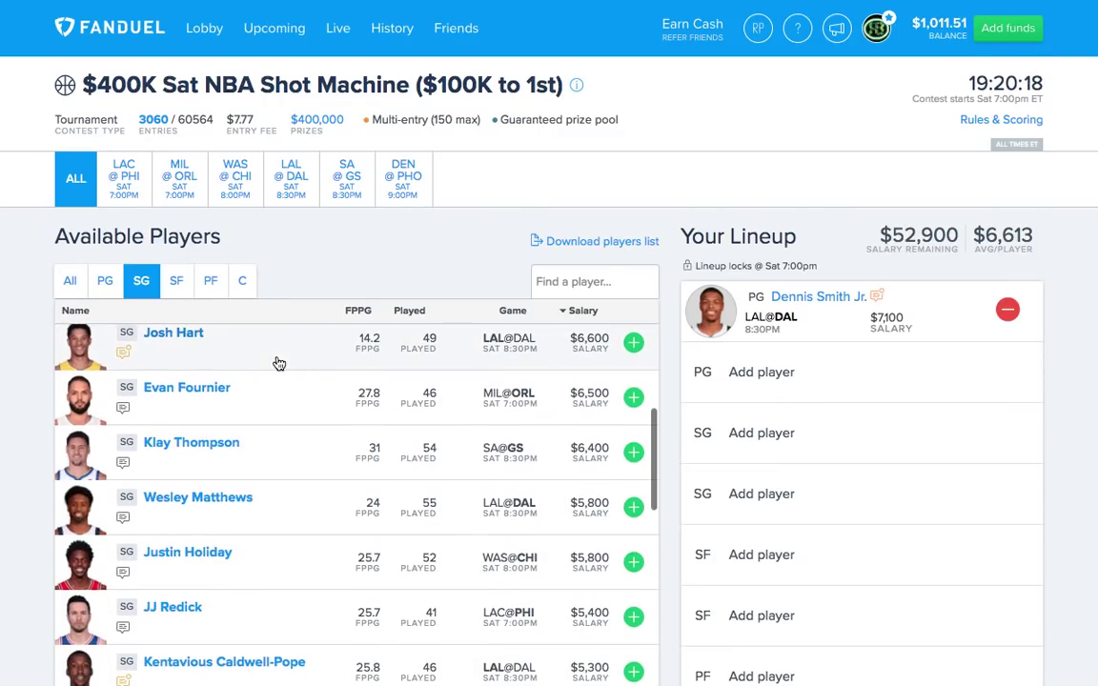
Step: Examine the game logs of shooting guards Klay Thompson and Danny Green
left_click(220, 450)
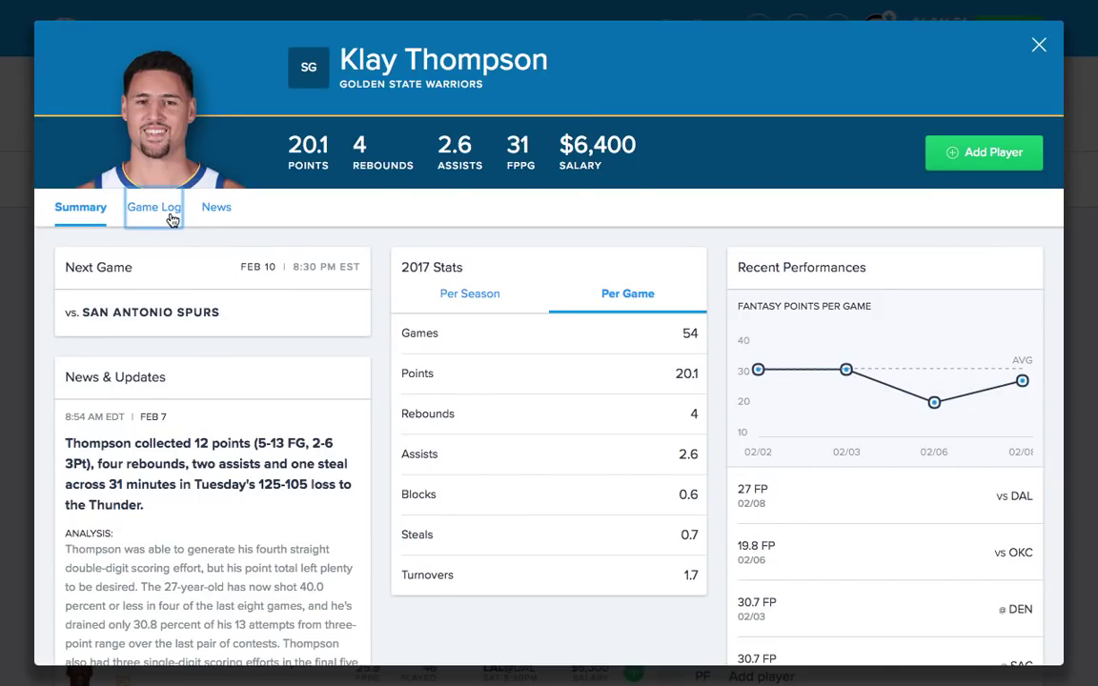
left_click(170, 217)
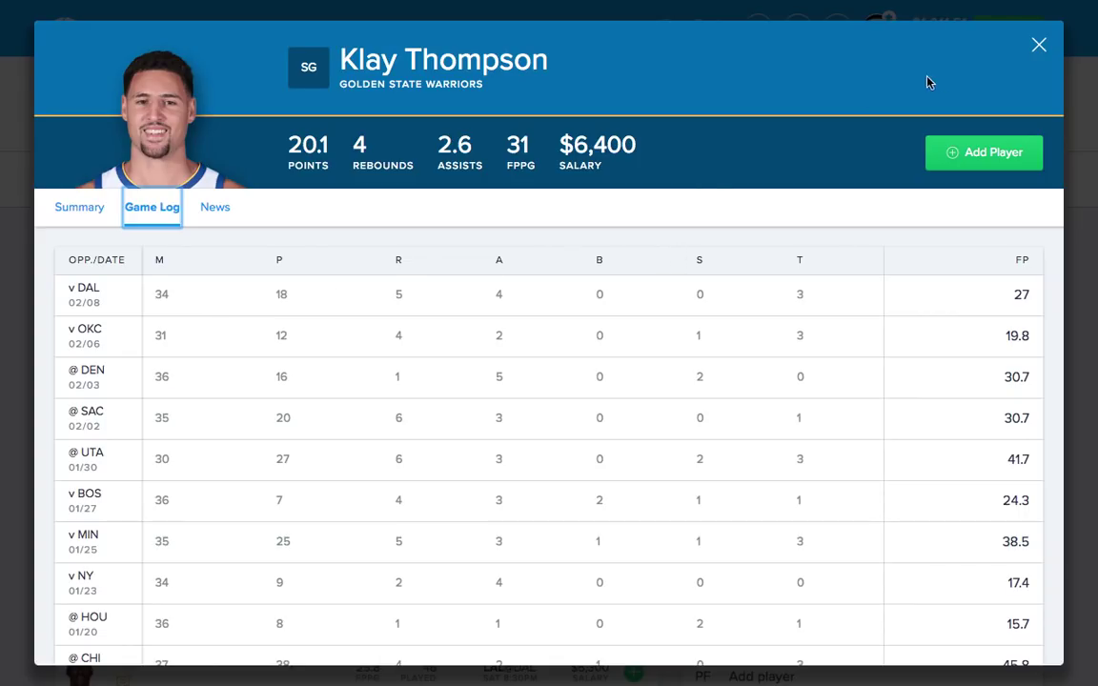
left_click(1039, 45)
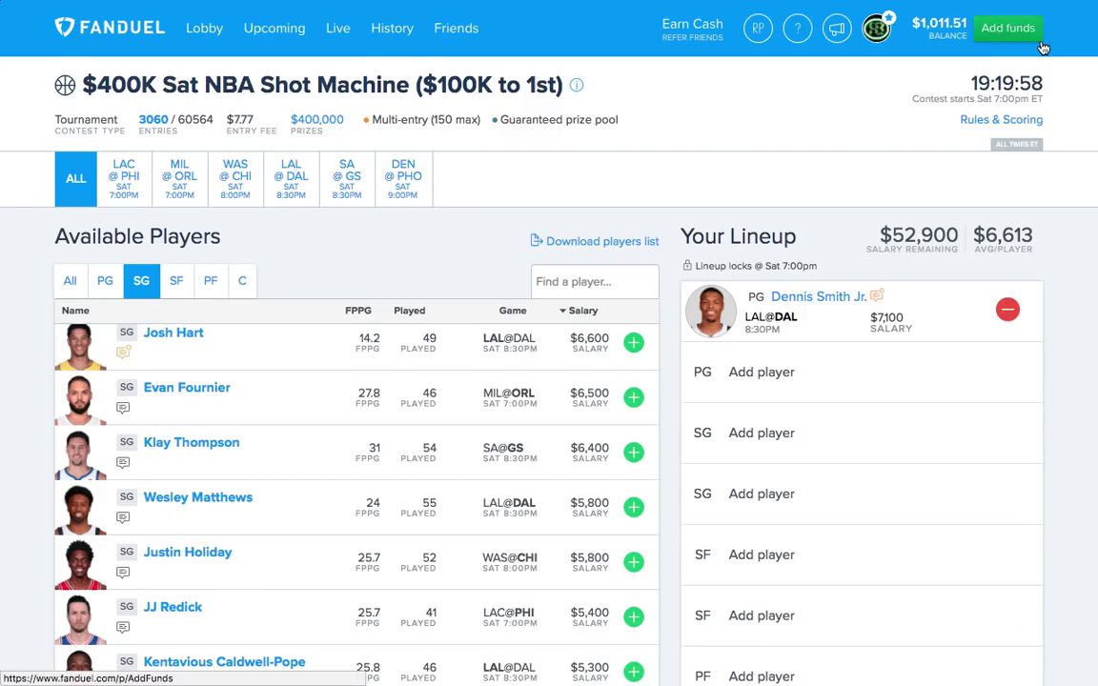
scroll(314, 442, "down", 5)
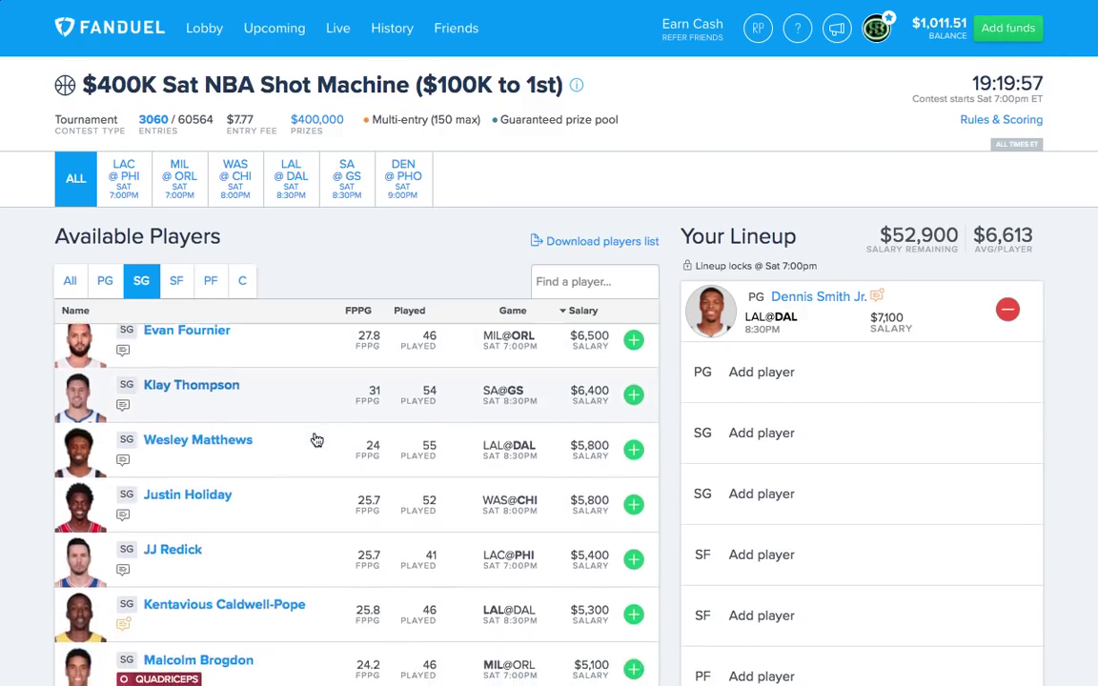
scroll(313, 442, "down", 3)
left_click(194, 440)
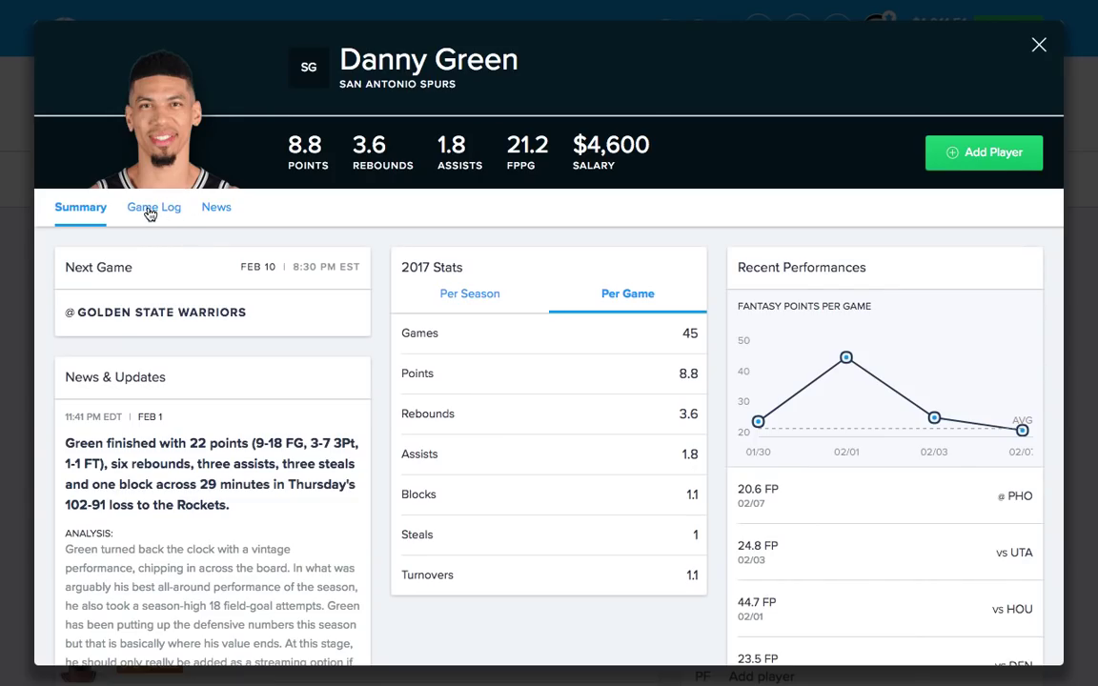
left_click(149, 207)
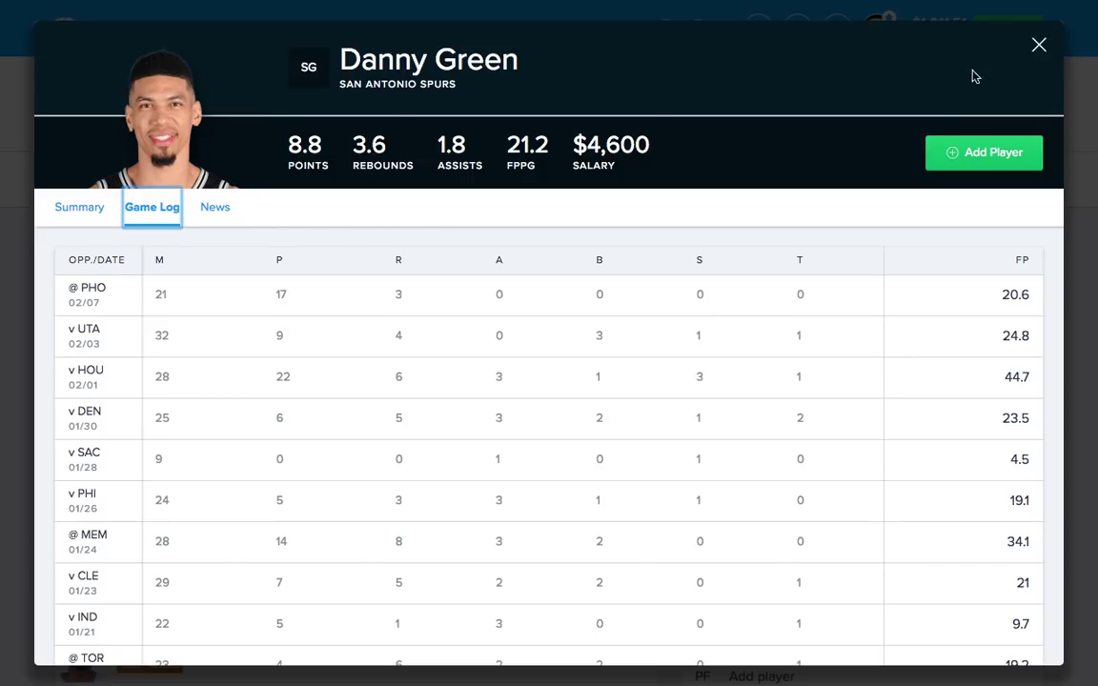
left_click(1040, 55)
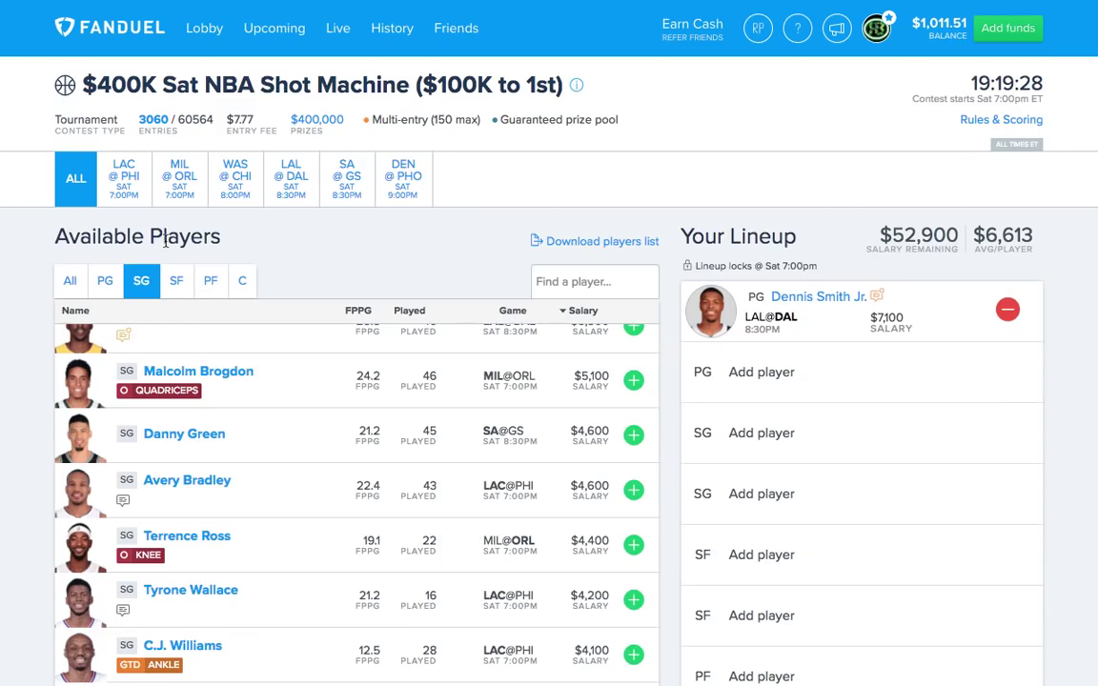
Step: List the small forwards and examine the game logs of Giannis Antetokounmpo and Kevin Durant
left_click(172, 280)
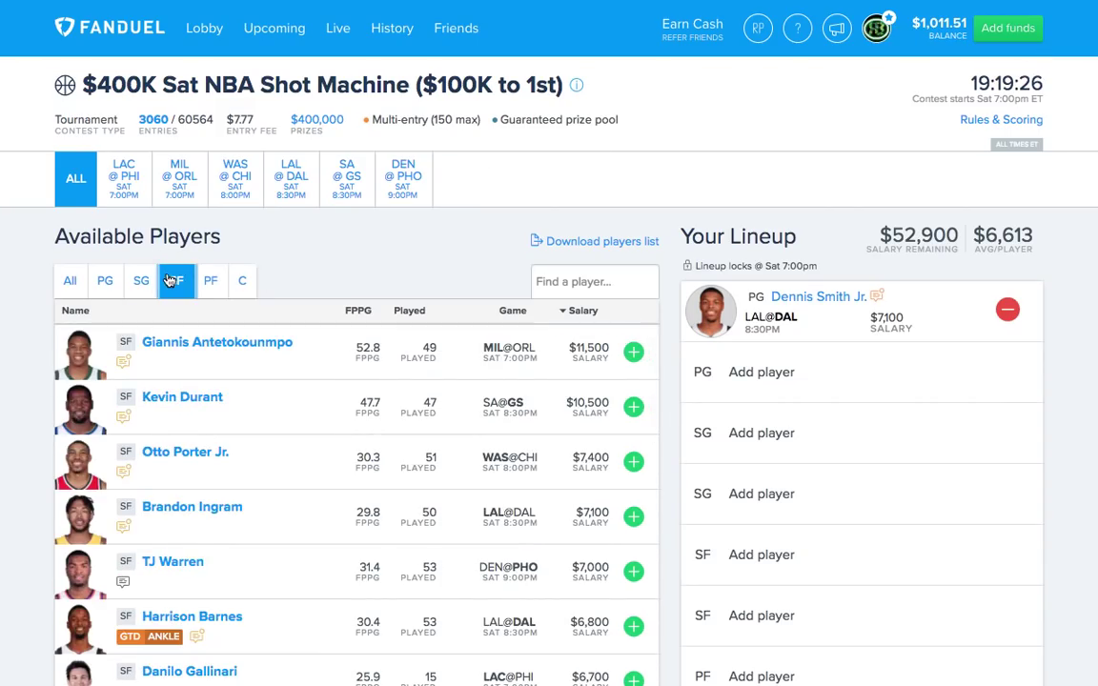
left_click(226, 355)
left_click(154, 210)
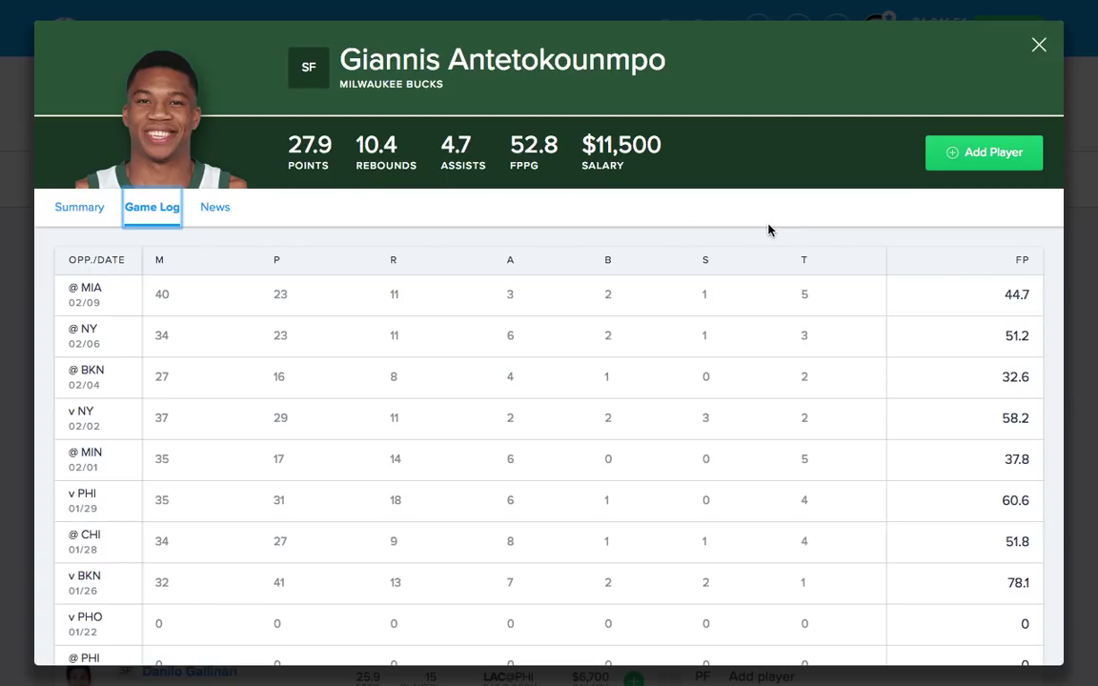
left_click(1039, 48)
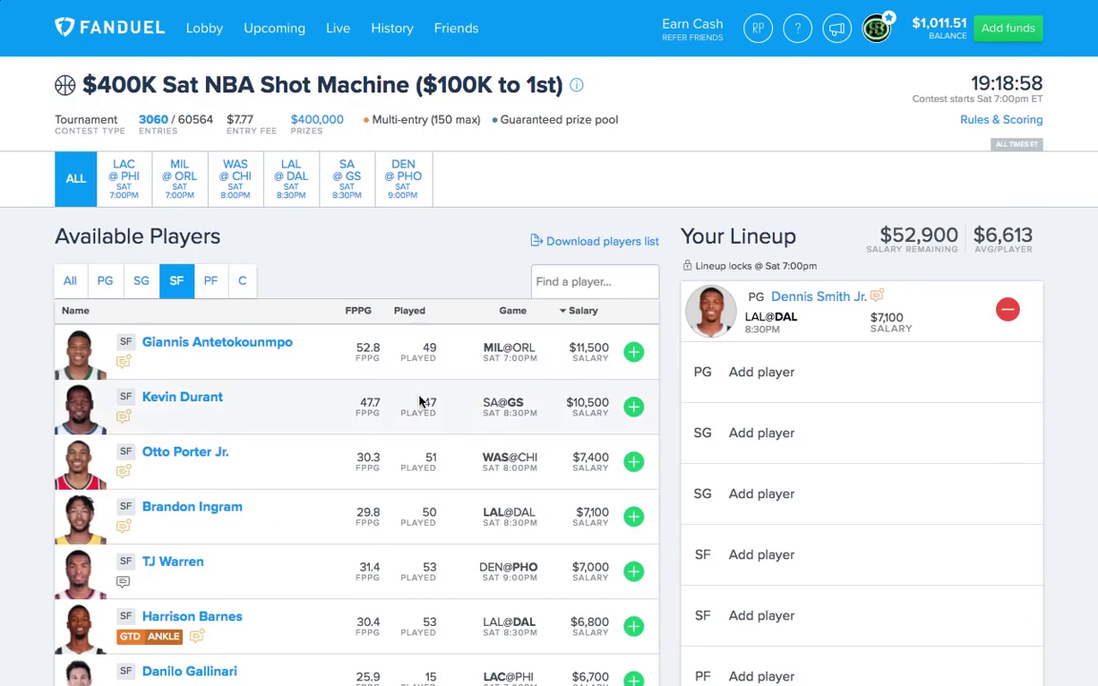
left_click(211, 398)
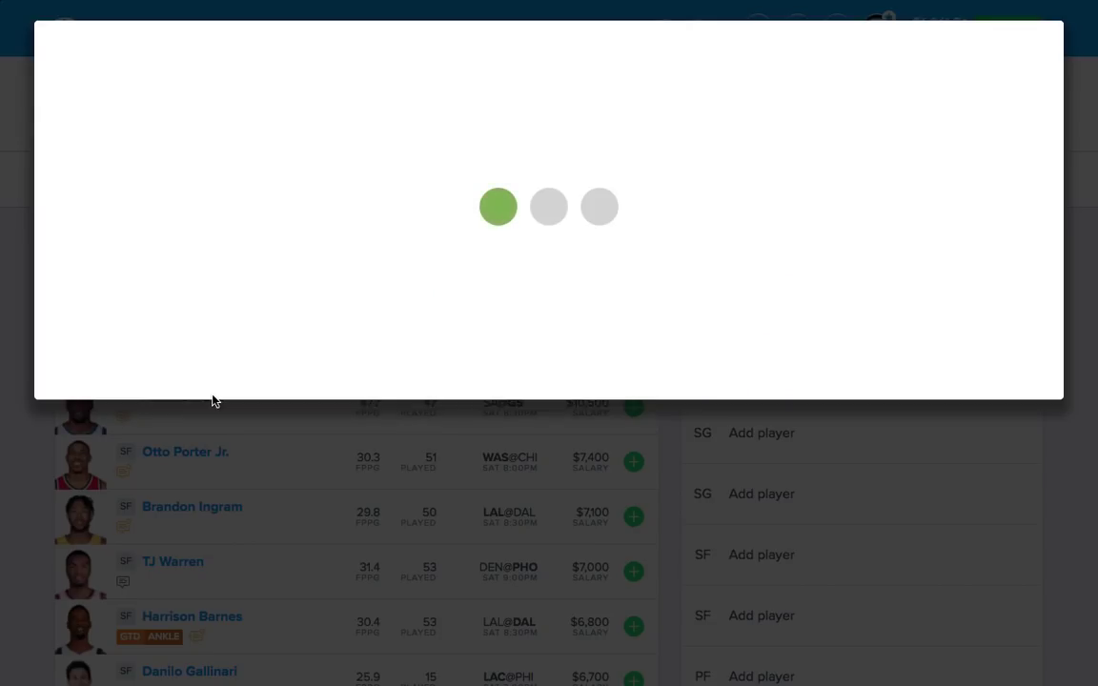
left_click(166, 208)
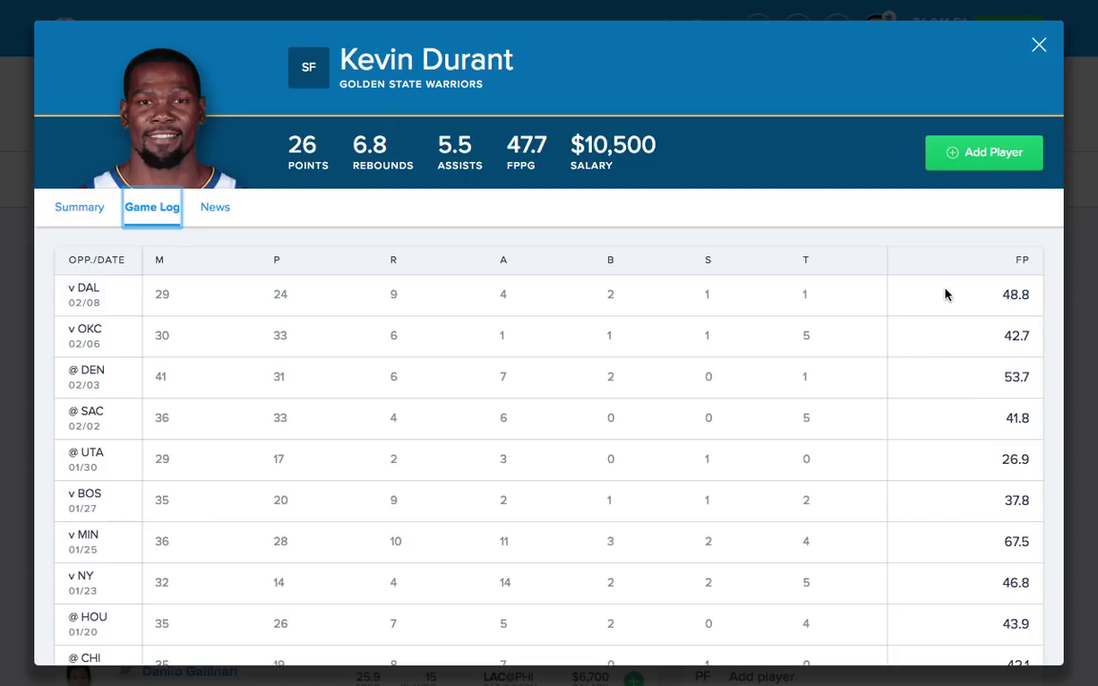
left_click(1038, 49)
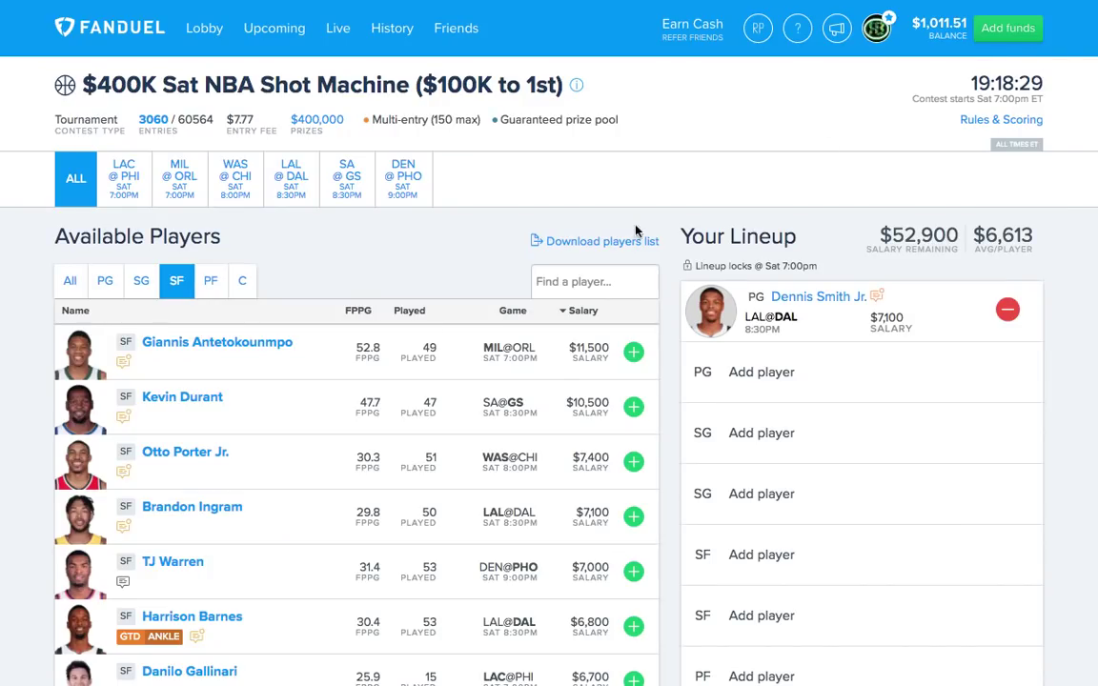
Step: Examine the game logs of small forwards Otto Porter Jr. and Harrison Barnes
left_click(211, 457)
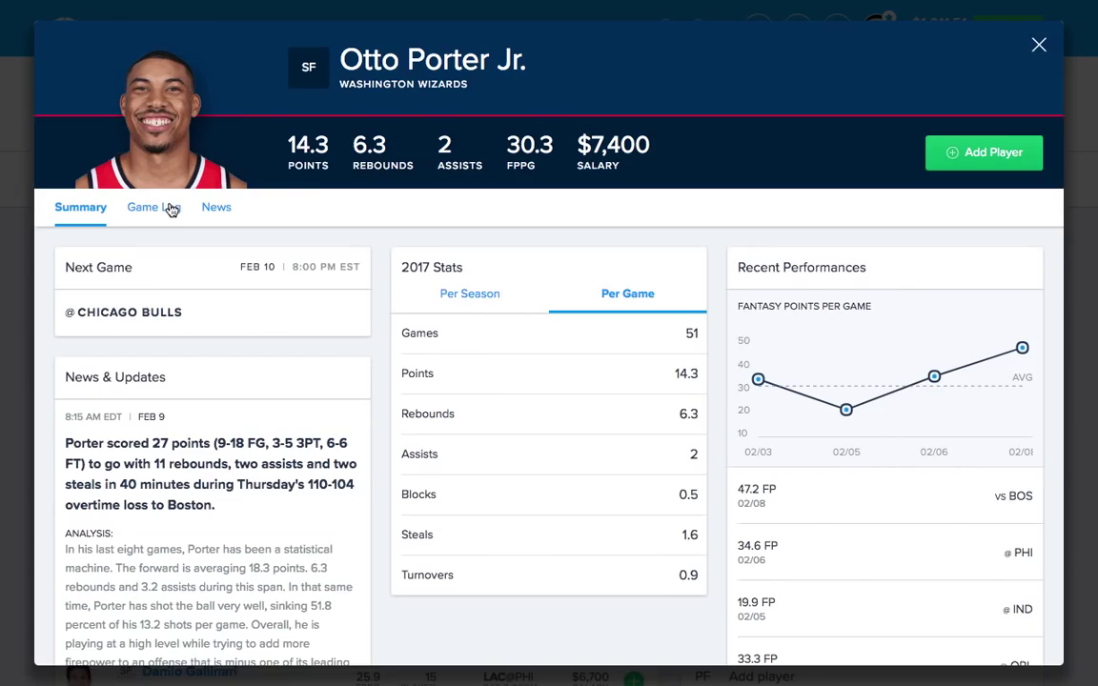
left_click(152, 207)
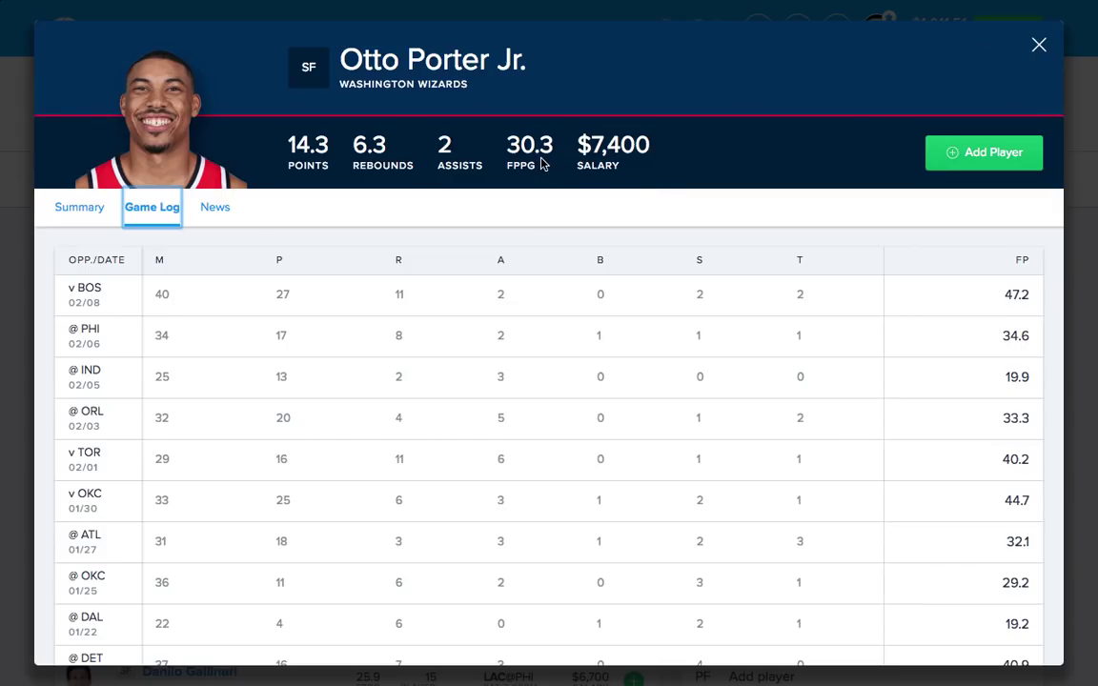
left_click(1040, 47)
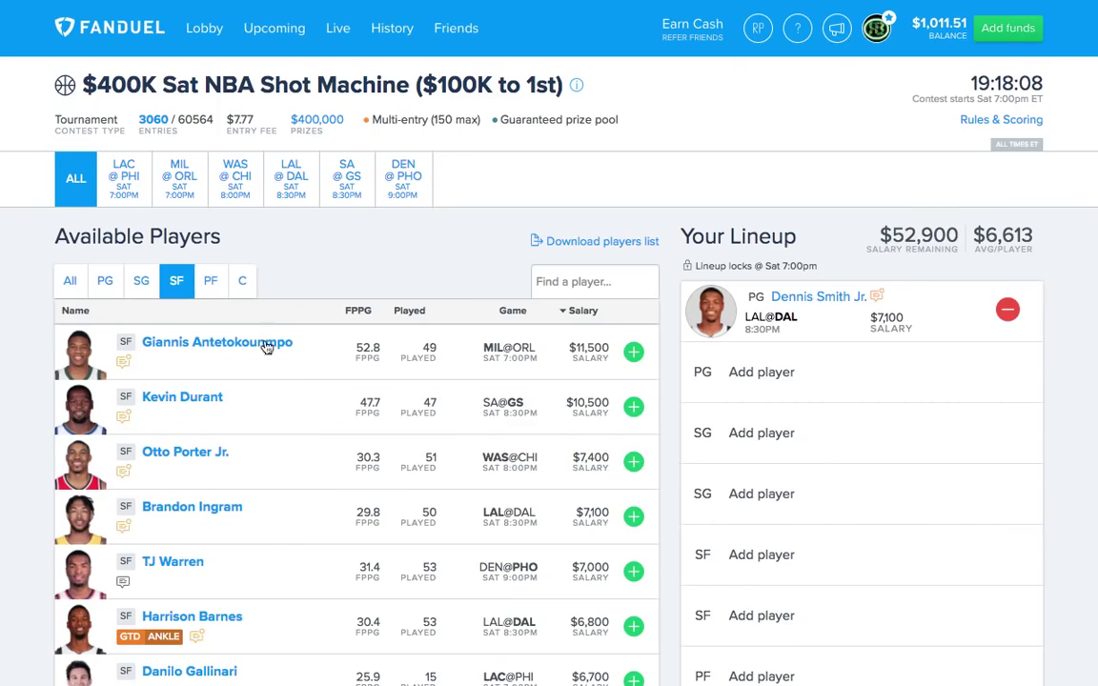
scroll(245, 499, "down", 2)
scroll(235, 503, "down", 1)
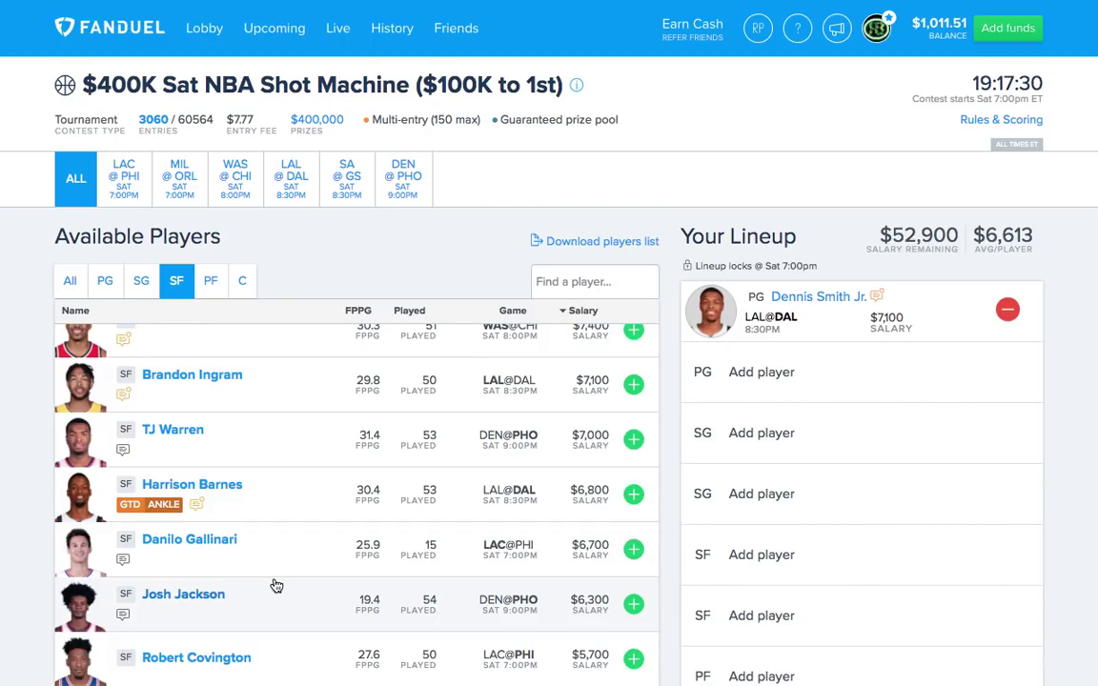
left_click(235, 491)
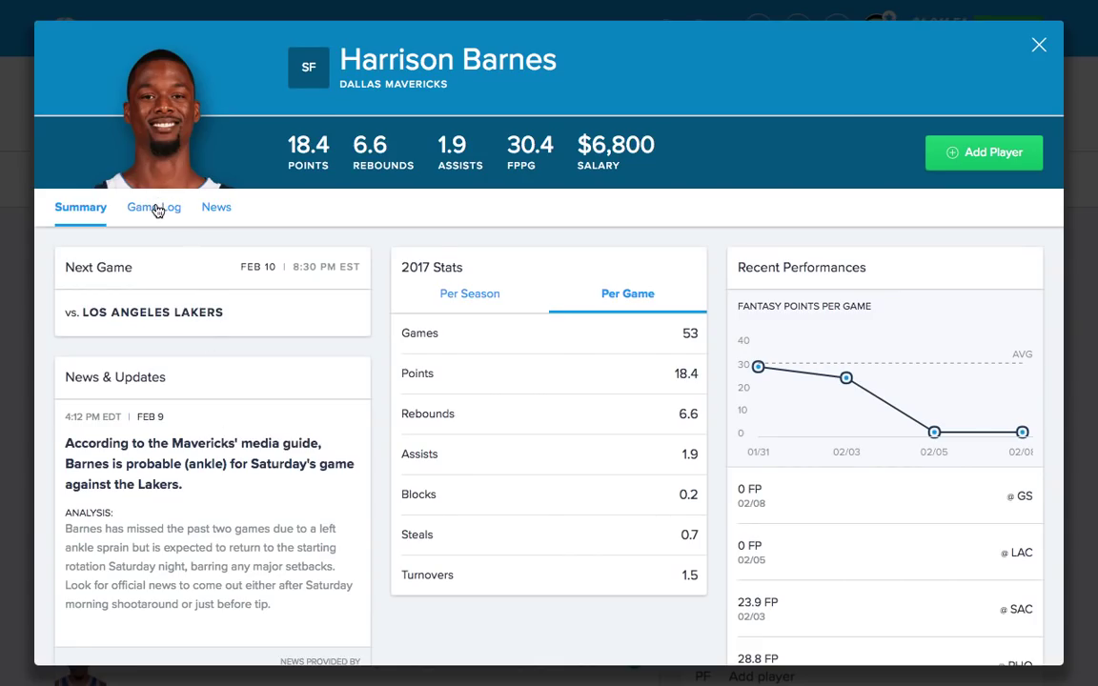
left_click(154, 208)
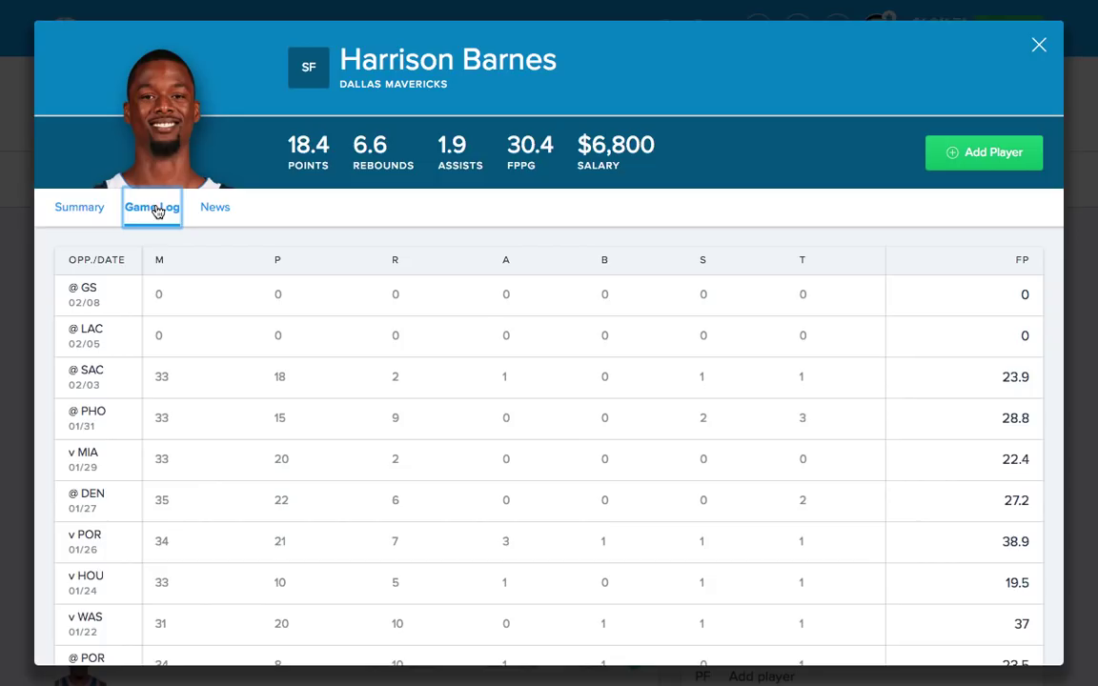
left_click(1039, 44)
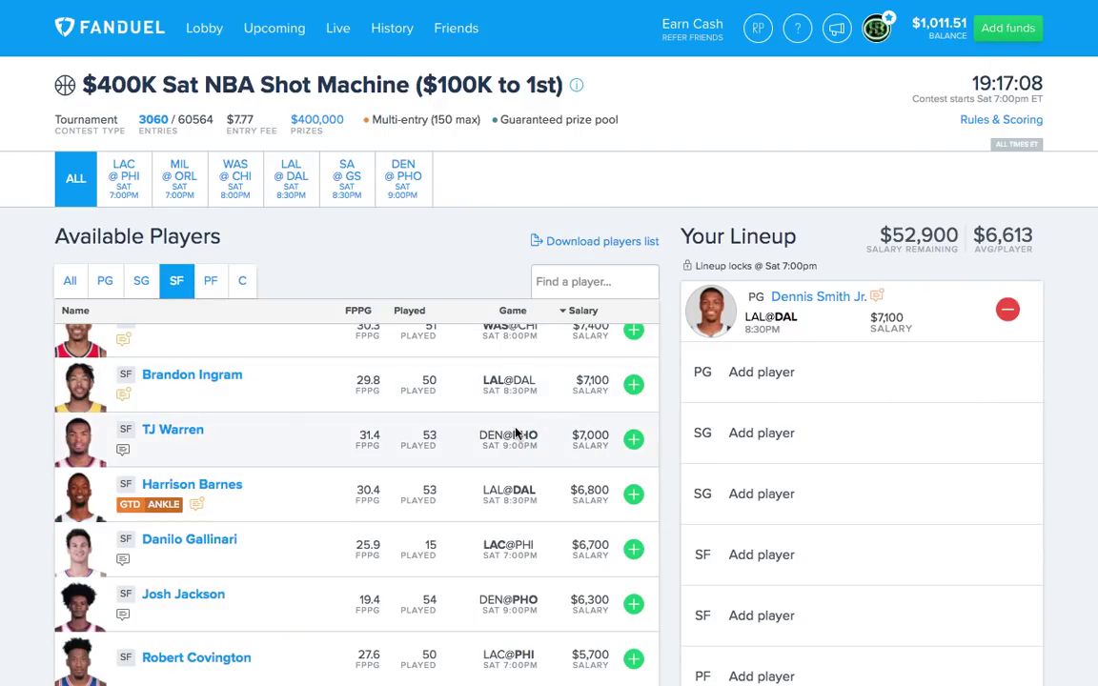
Step: Look through the lower-priced small forwards and examine Wilson Chandler's game log
scroll(648, 469, "down", 1)
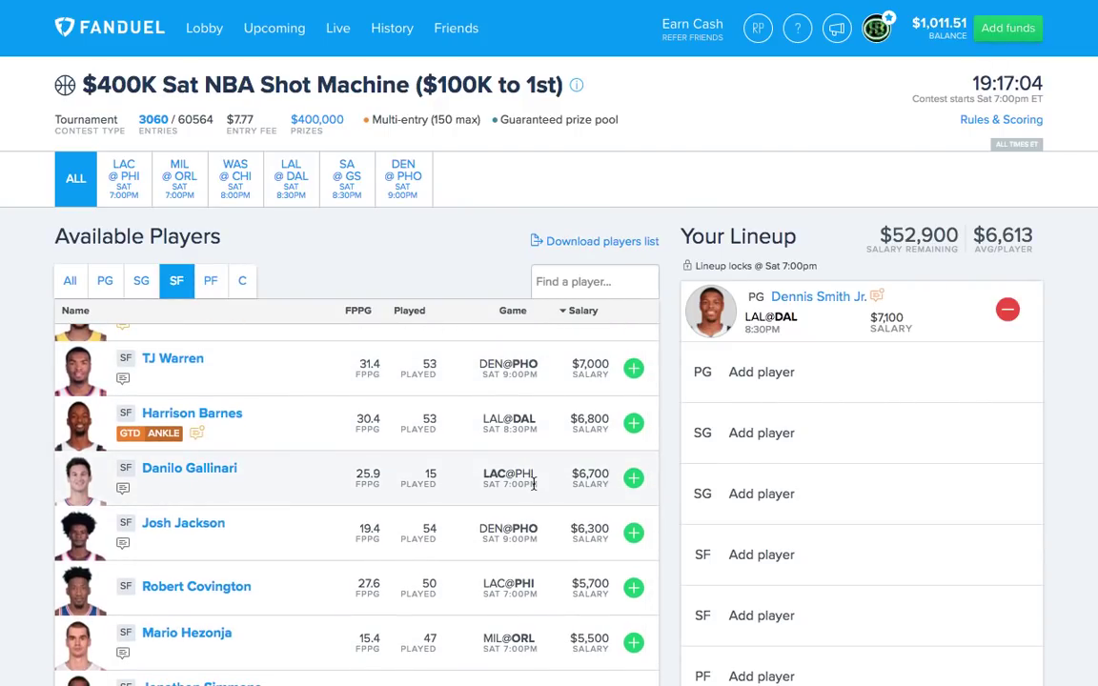
scroll(534, 481, "down", 2)
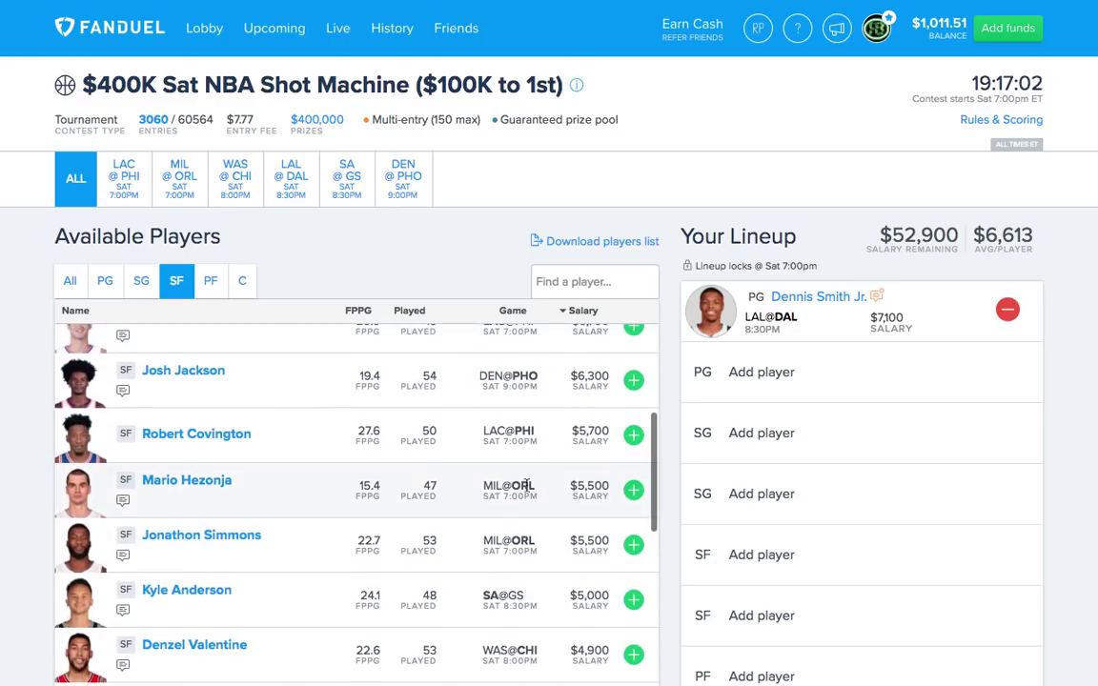
scroll(342, 540, "down", 3)
scroll(341, 540, "down", 15)
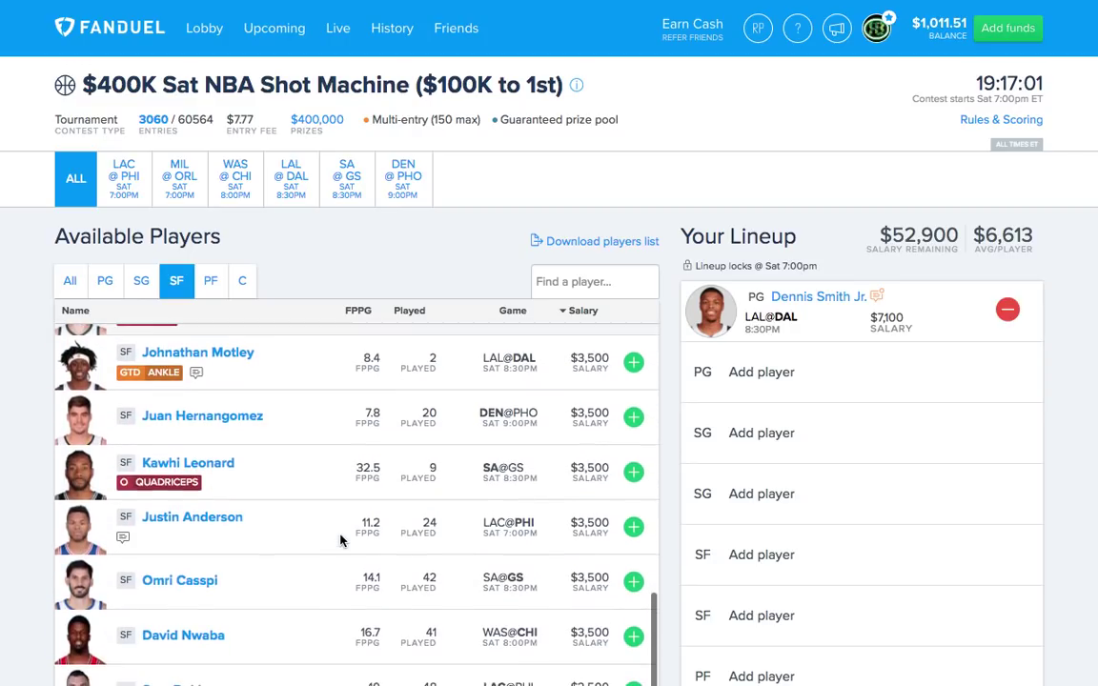
scroll(340, 540, "down", 2)
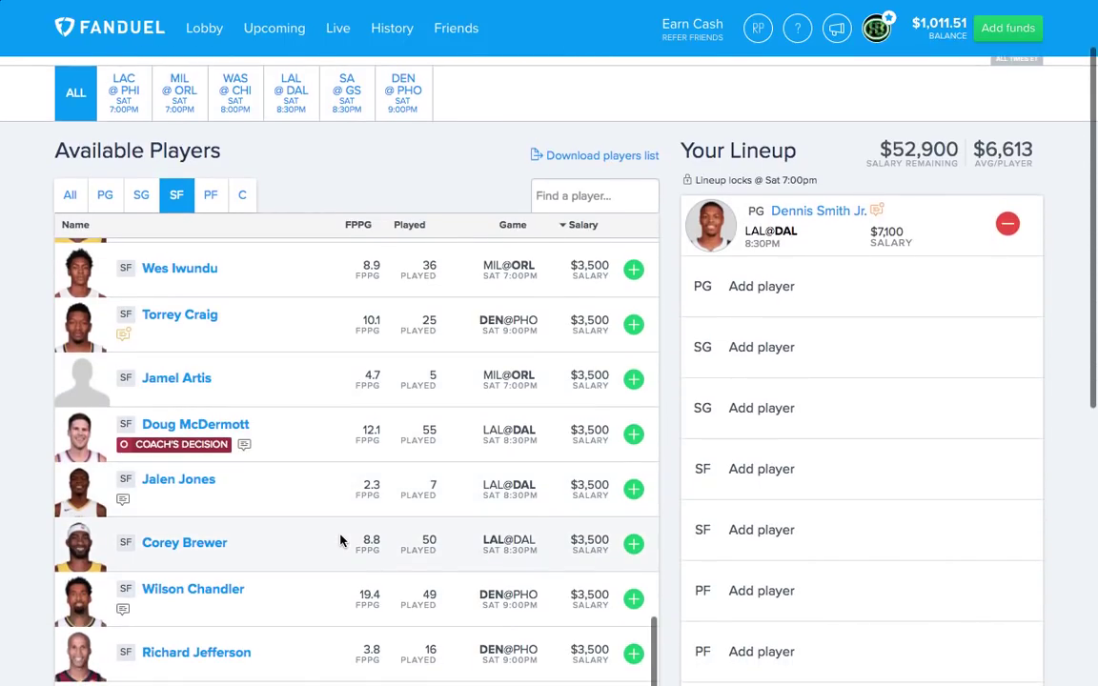
left_click(227, 592)
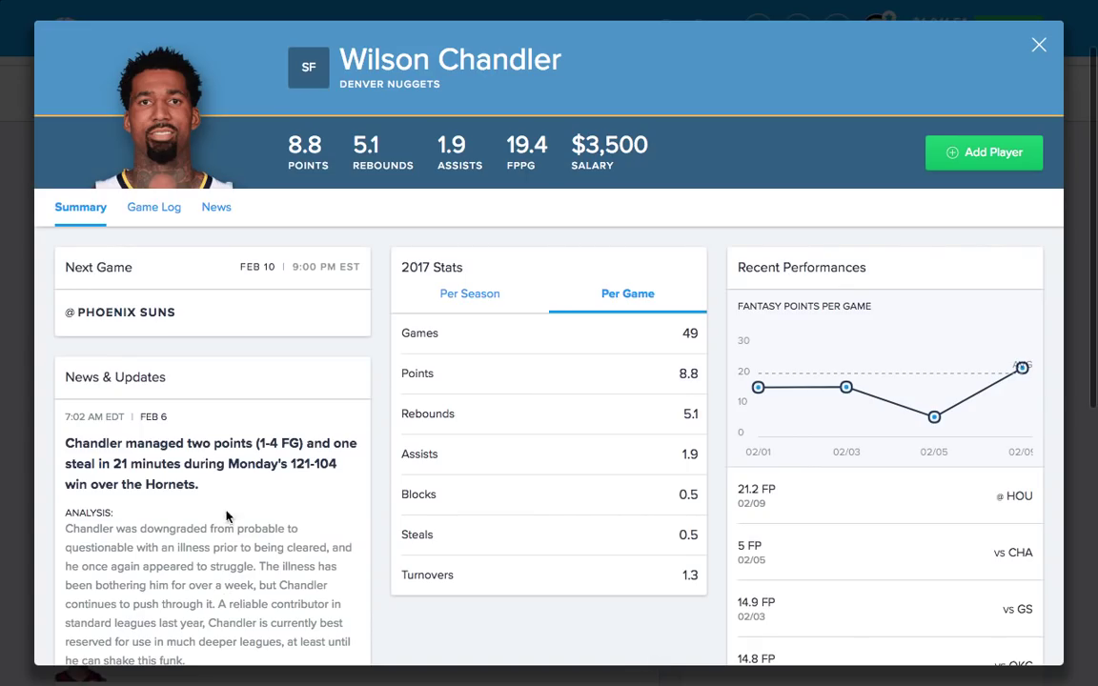
left_click(164, 209)
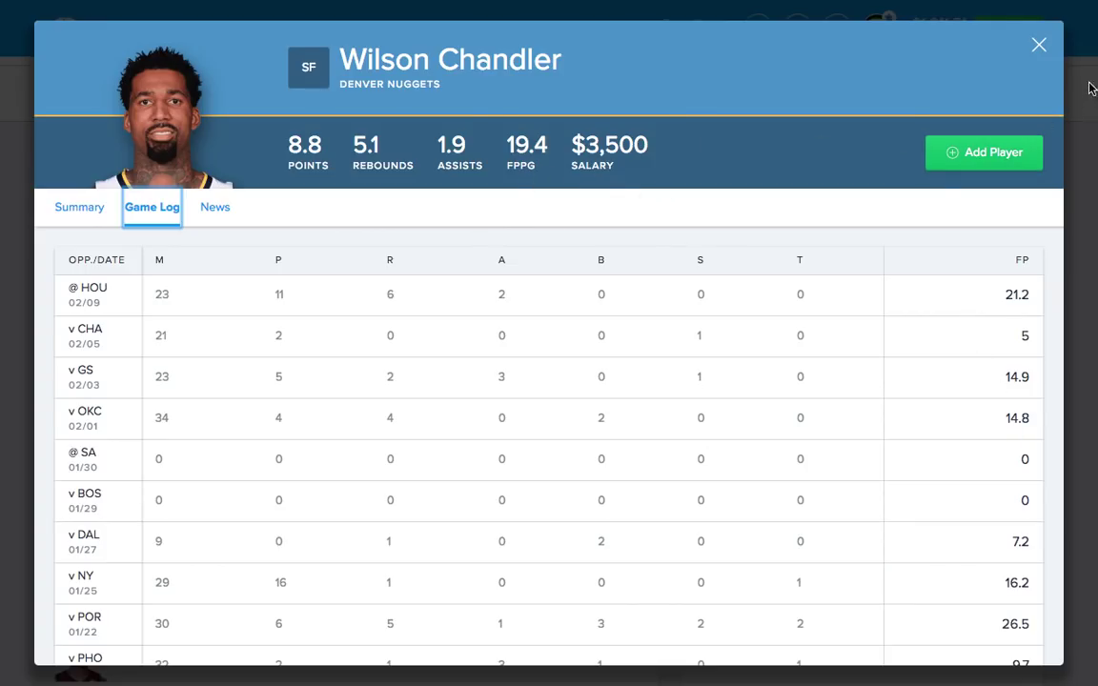
left_click(1040, 48)
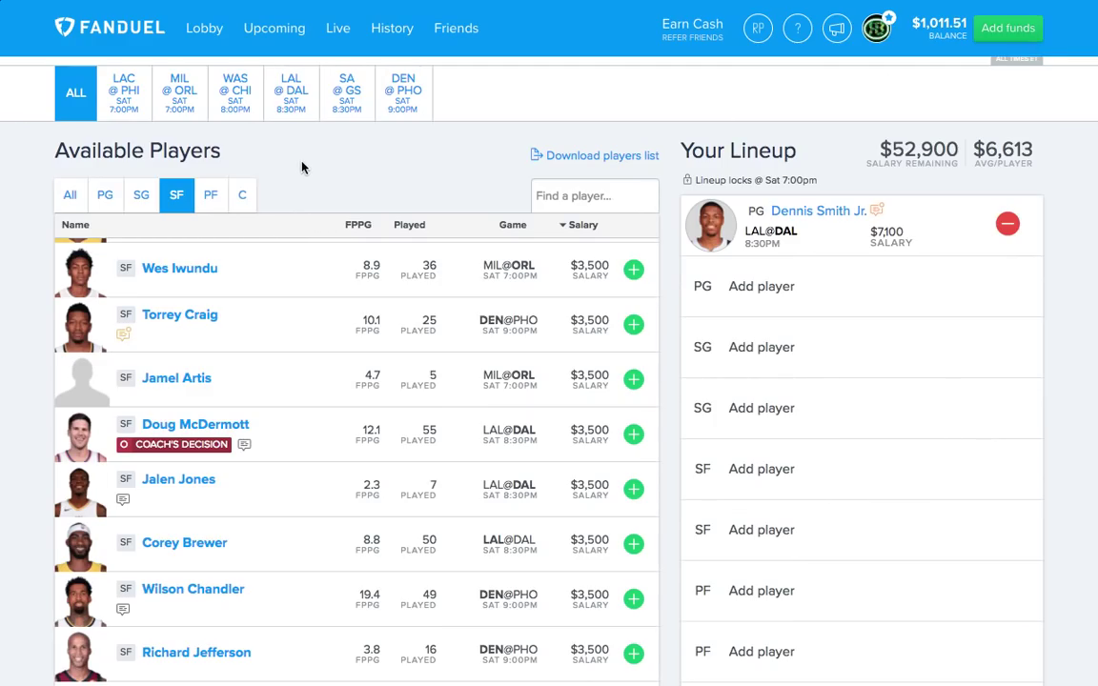
Step: List the power forwards and examine the game logs of LaMarcus Aldridge and Ben Simmons
left_click(207, 196)
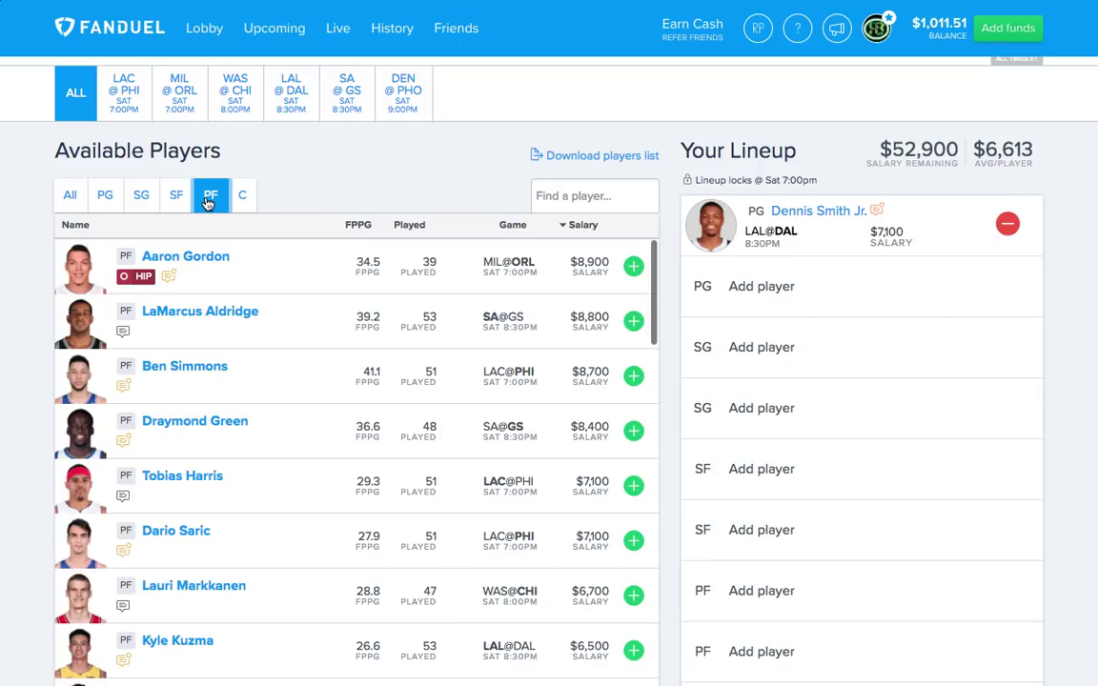
left_click(218, 315)
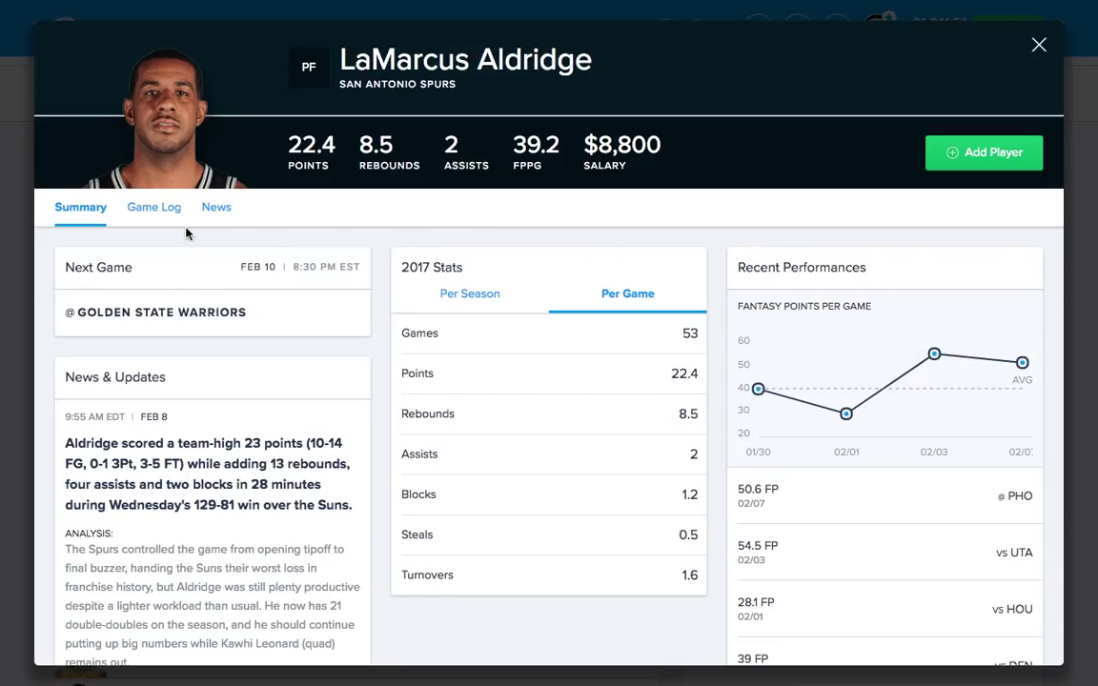
left_click(157, 207)
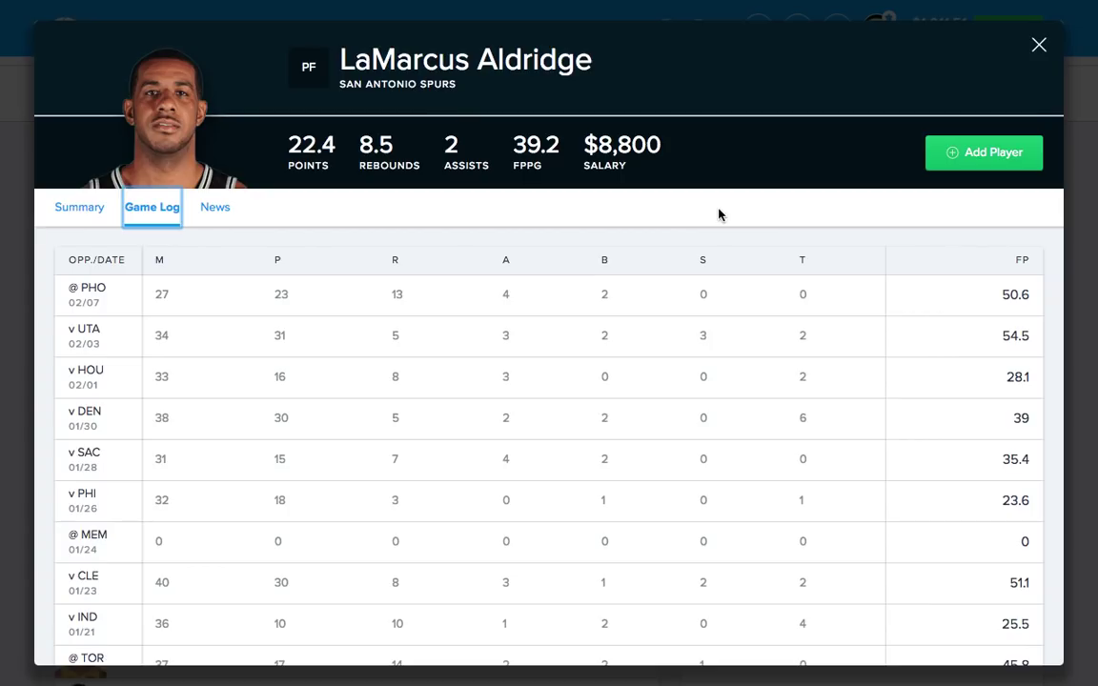
left_click(1043, 54)
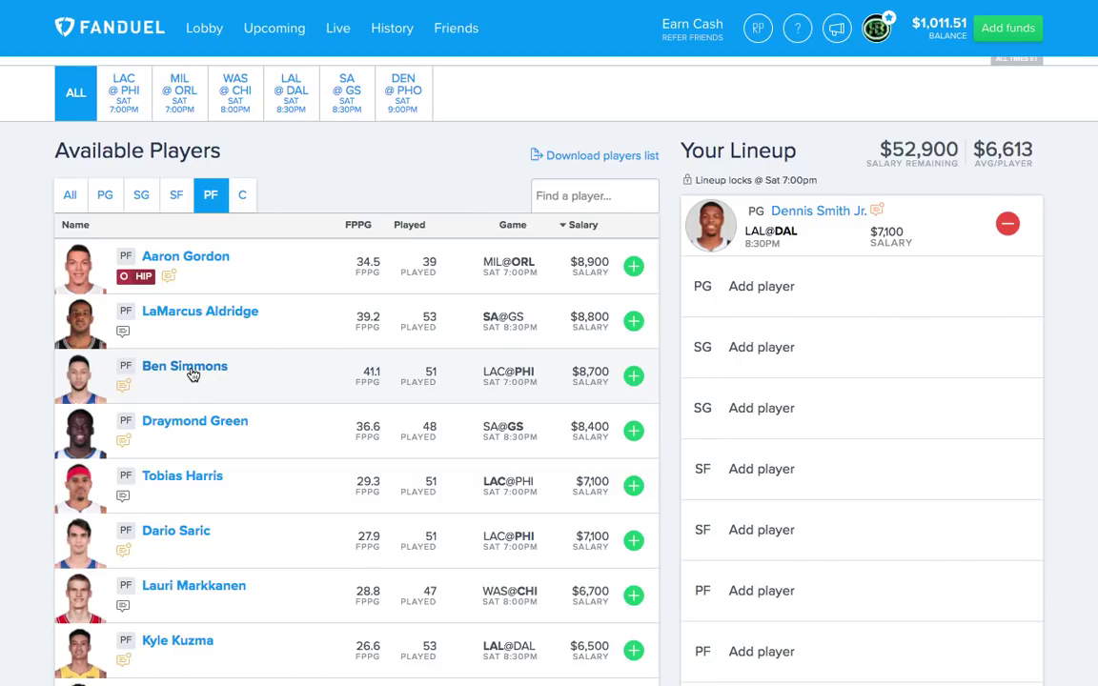
left_click(193, 368)
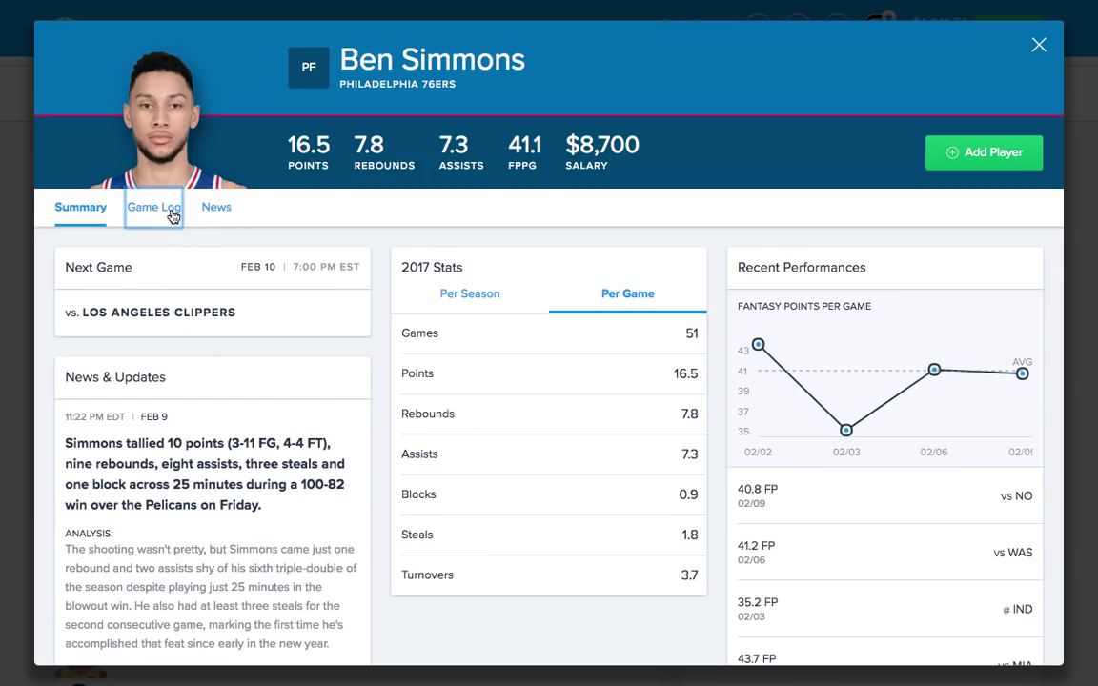
left_click(153, 207)
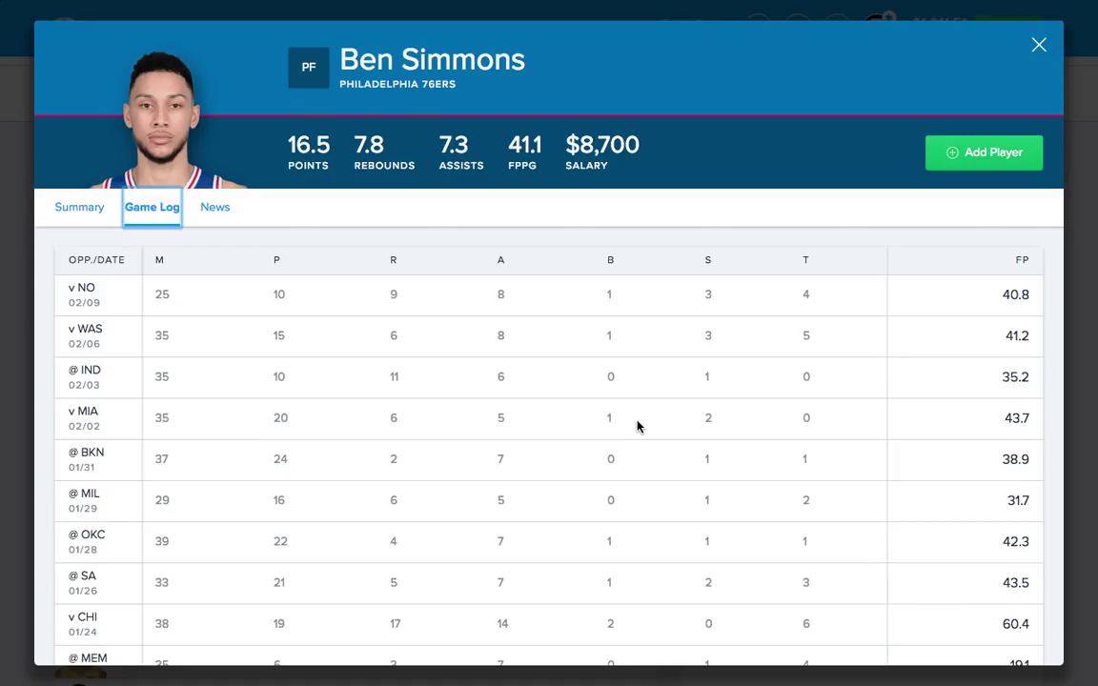
scroll(662, 429, "down", 1)
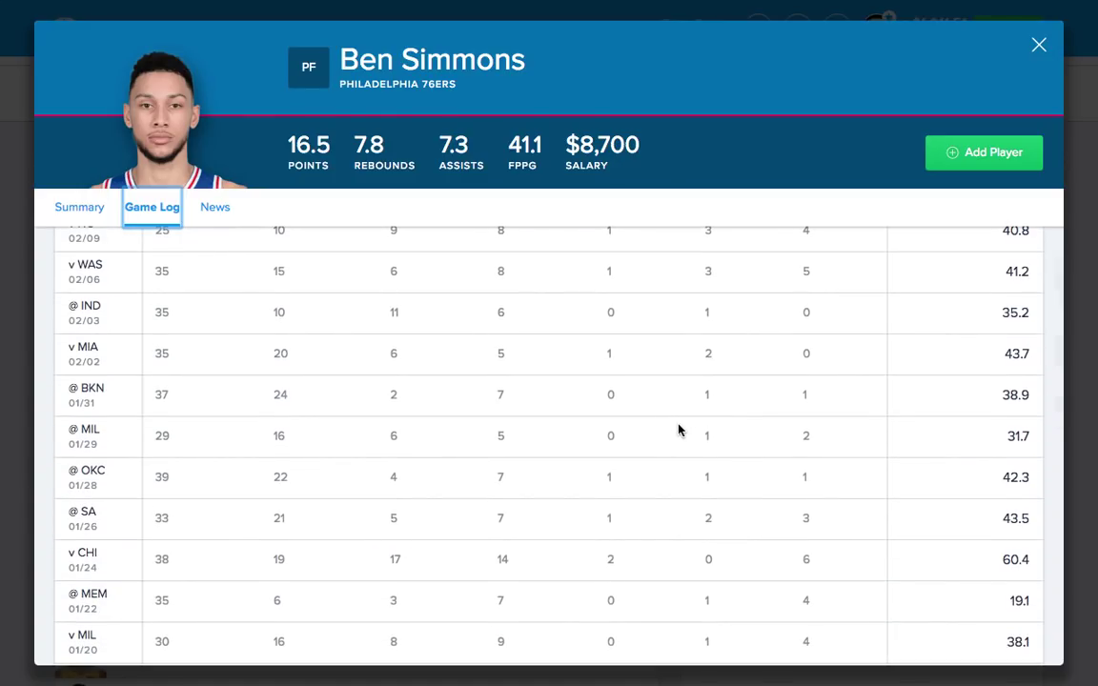
scroll(682, 425, "up", 1)
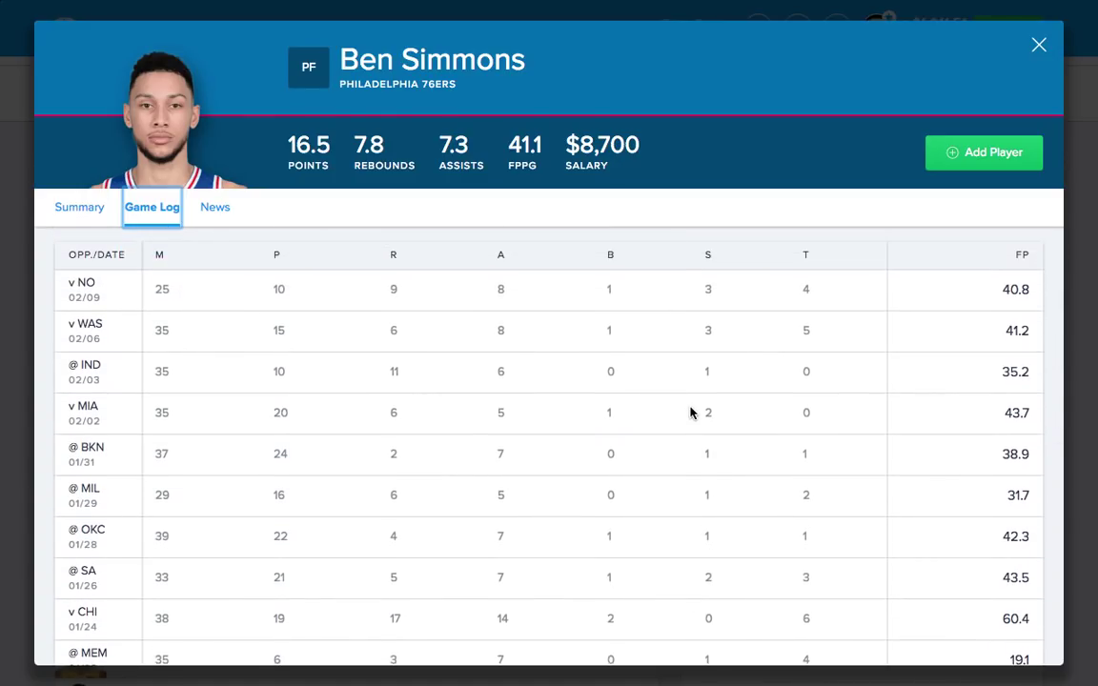
Step: Examine power forward Draymond Green's game log
left_click(1039, 46)
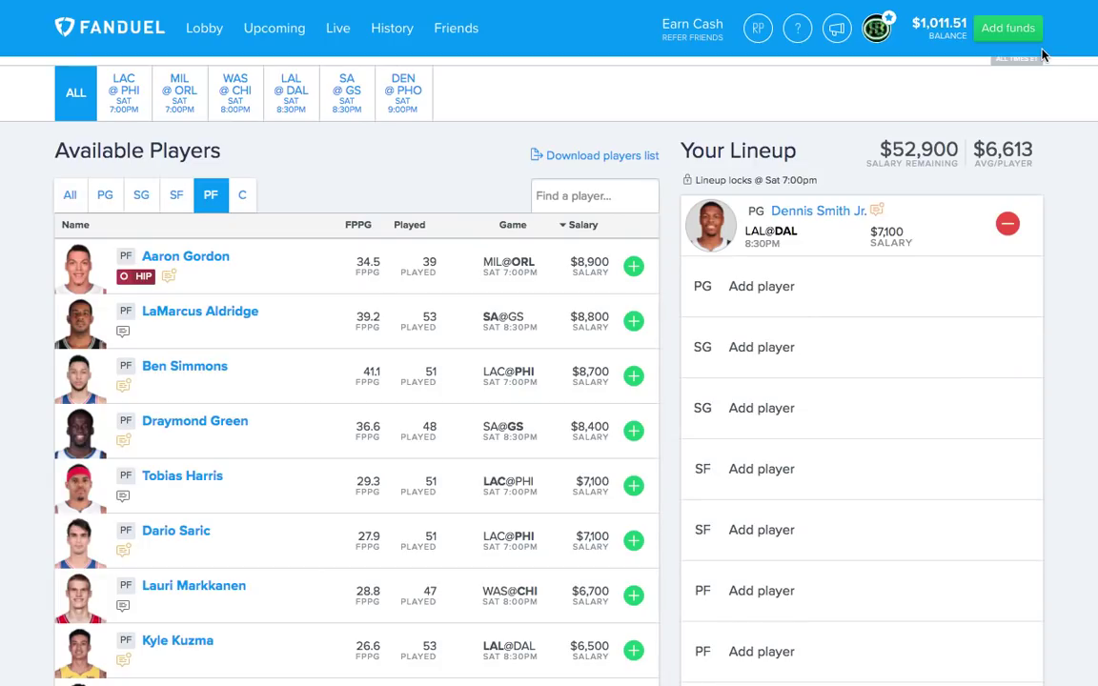
left_click(182, 437)
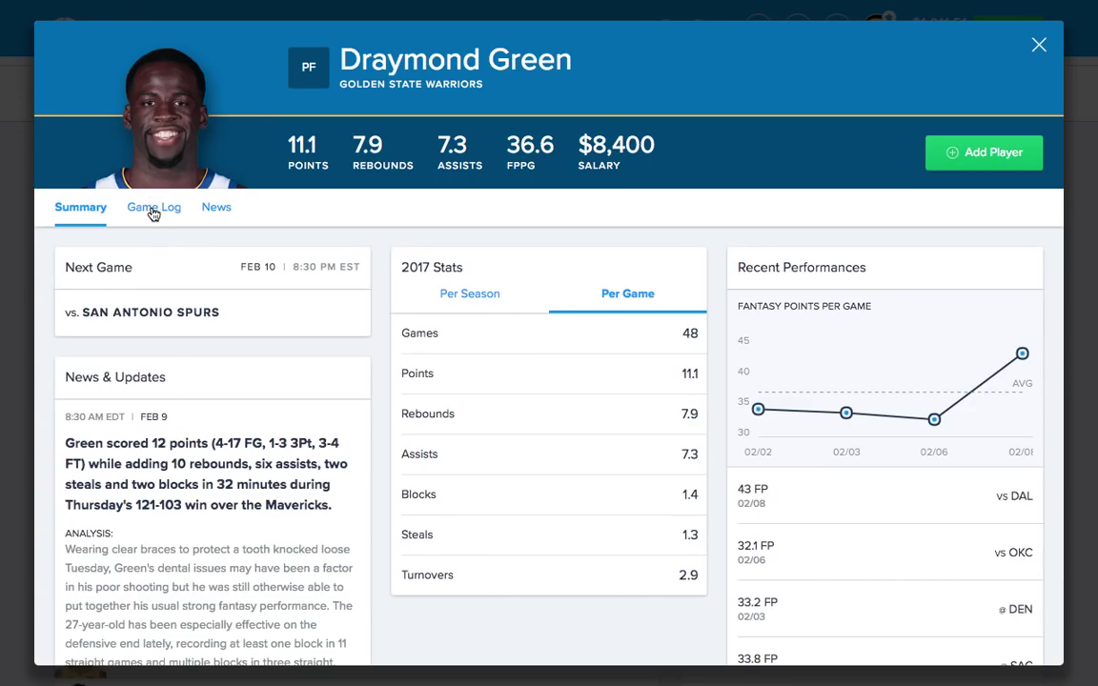
left_click(152, 209)
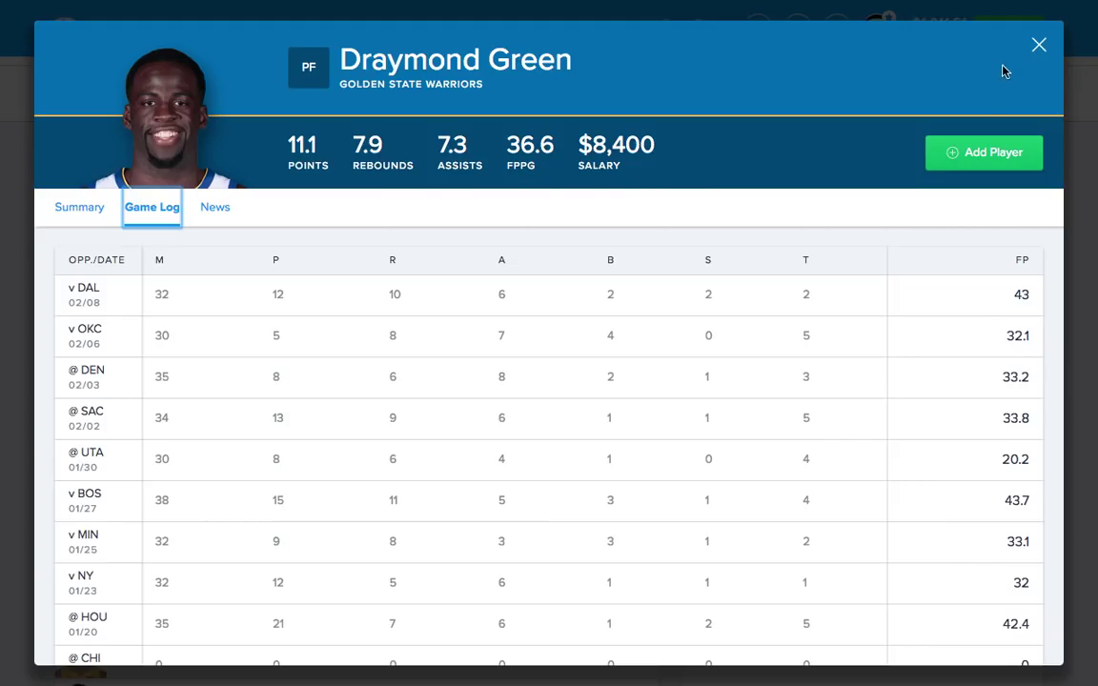
left_click(1039, 45)
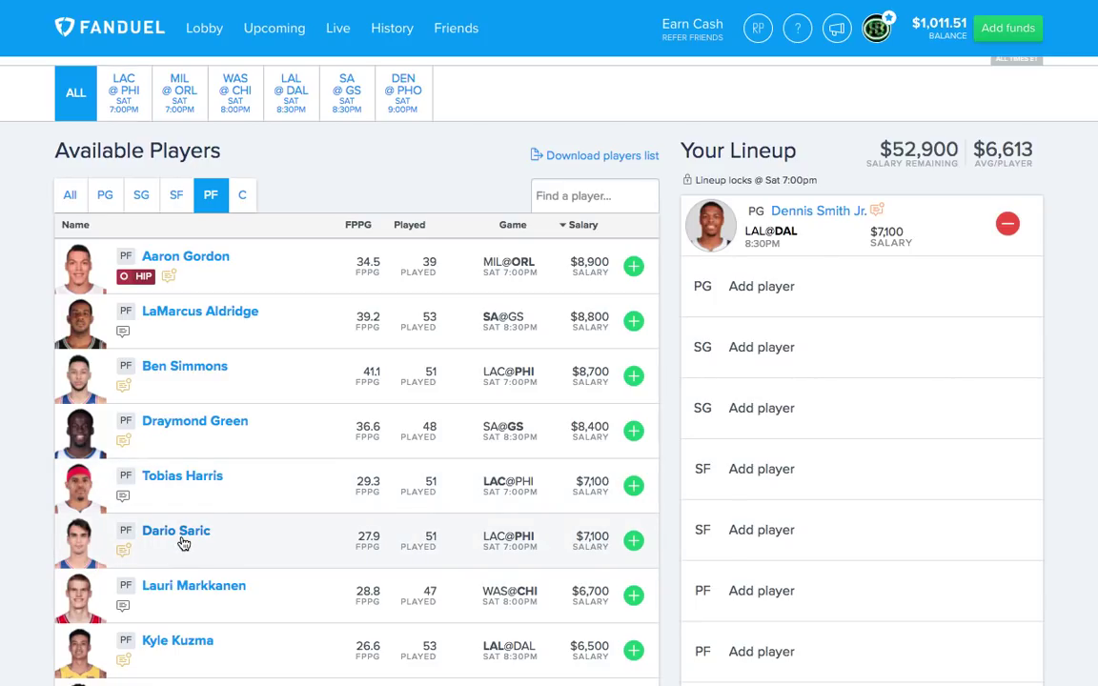
Step: Examine the game logs of power forwards Tobias Harris and Dario Saric
left_click(203, 495)
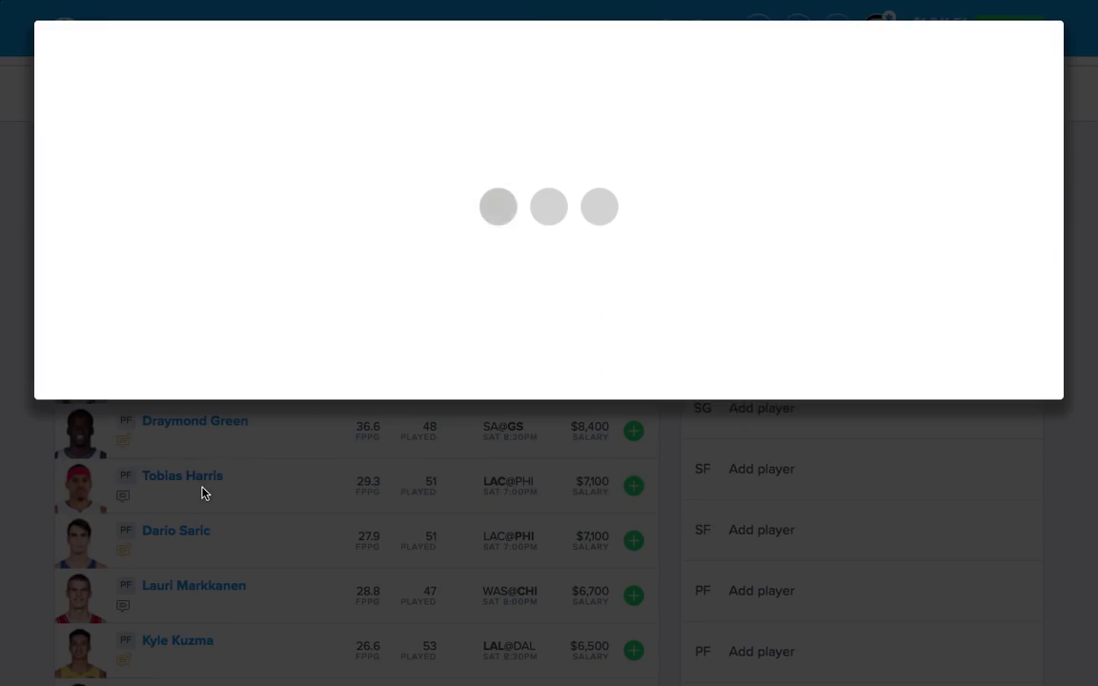
left_click(155, 207)
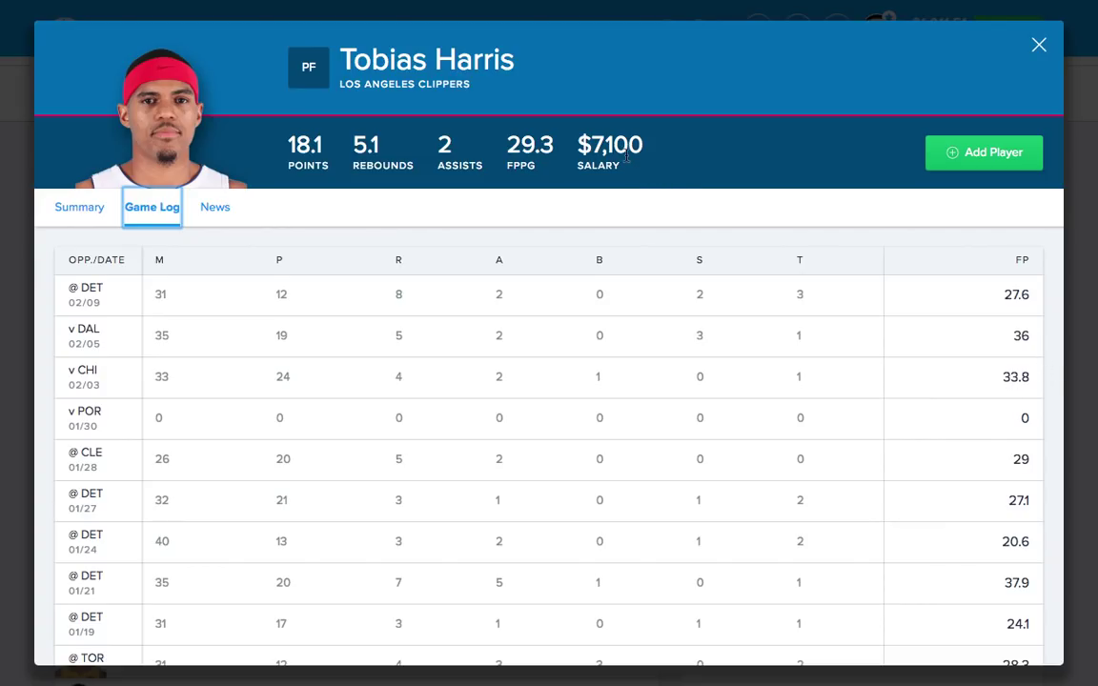
left_click(1039, 47)
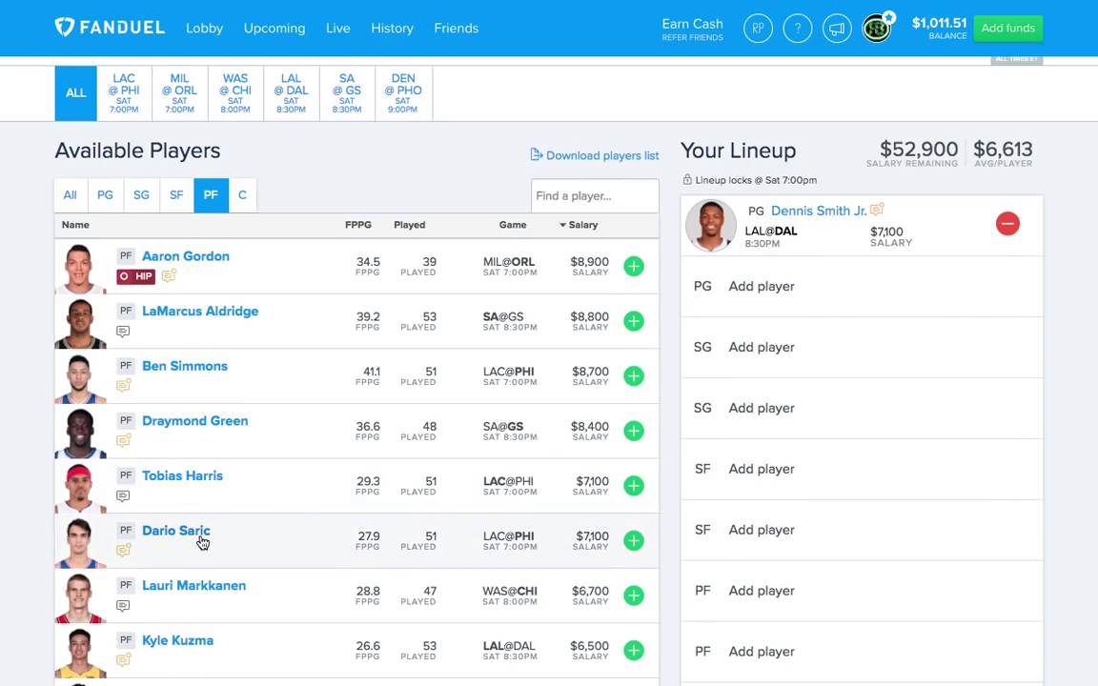
left_click(202, 542)
left_click(150, 210)
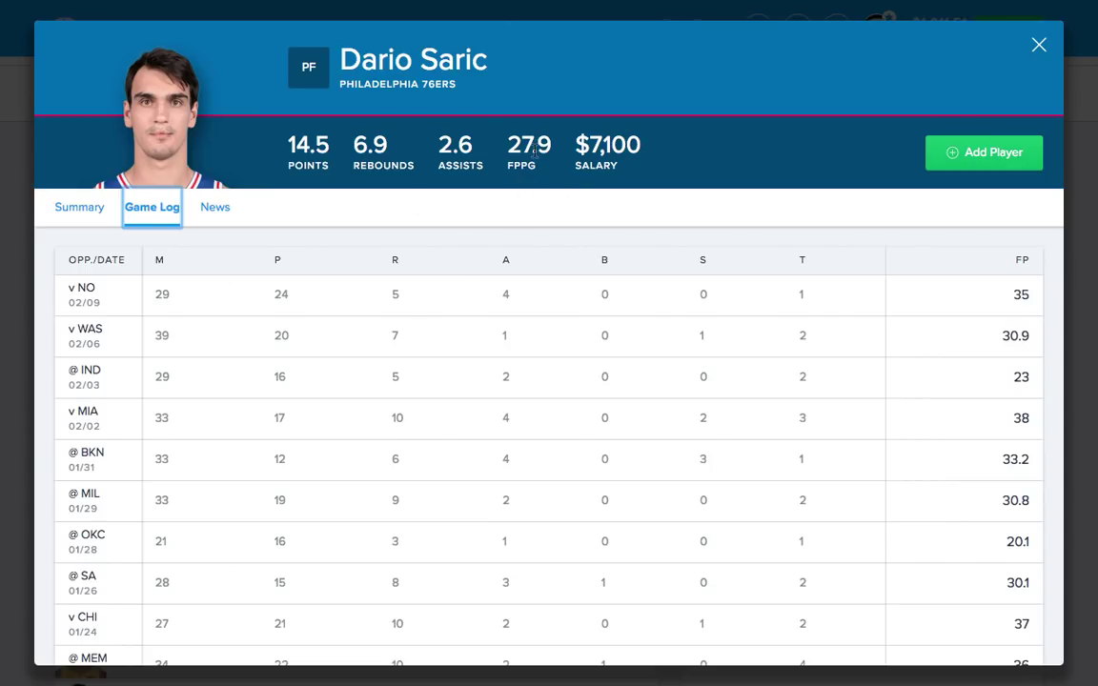
left_click(1040, 47)
Step: Find Dwight Powell among the mid-priced power forwards and examine his game log
scroll(258, 527, "down", 3)
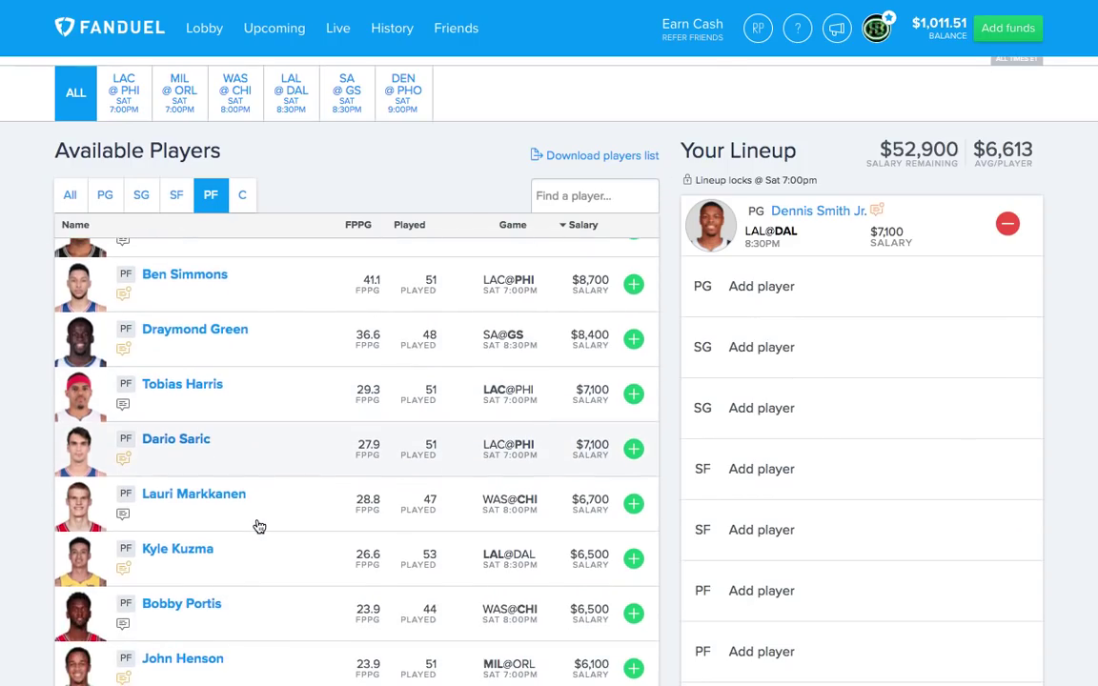
scroll(257, 525, "down", 3)
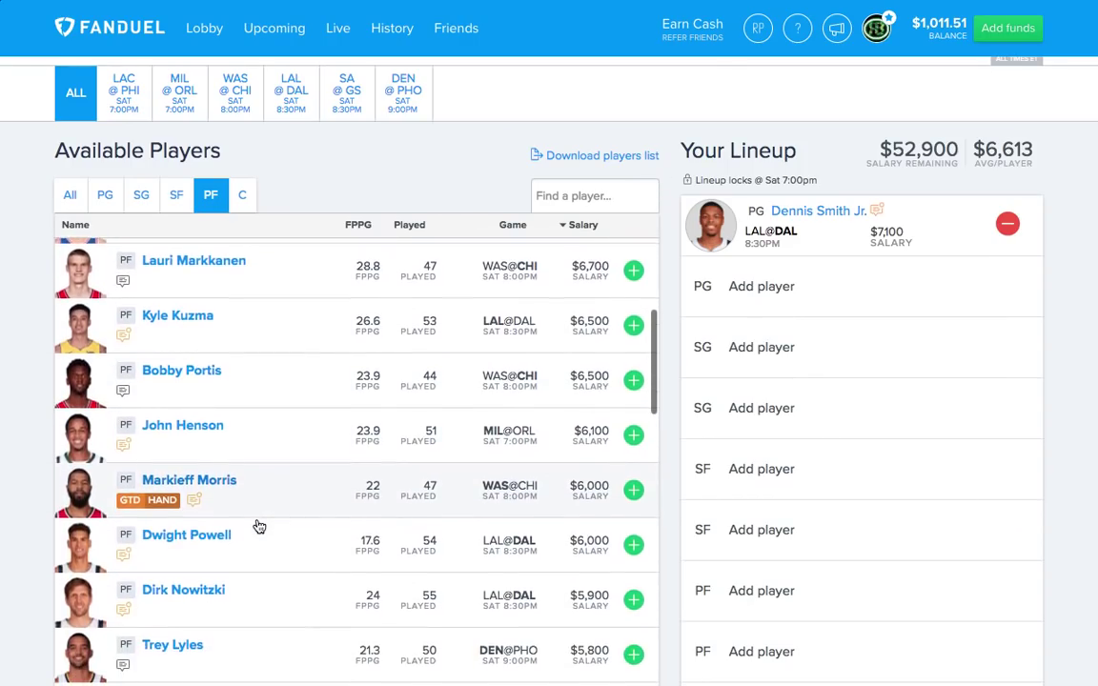
left_click(222, 548)
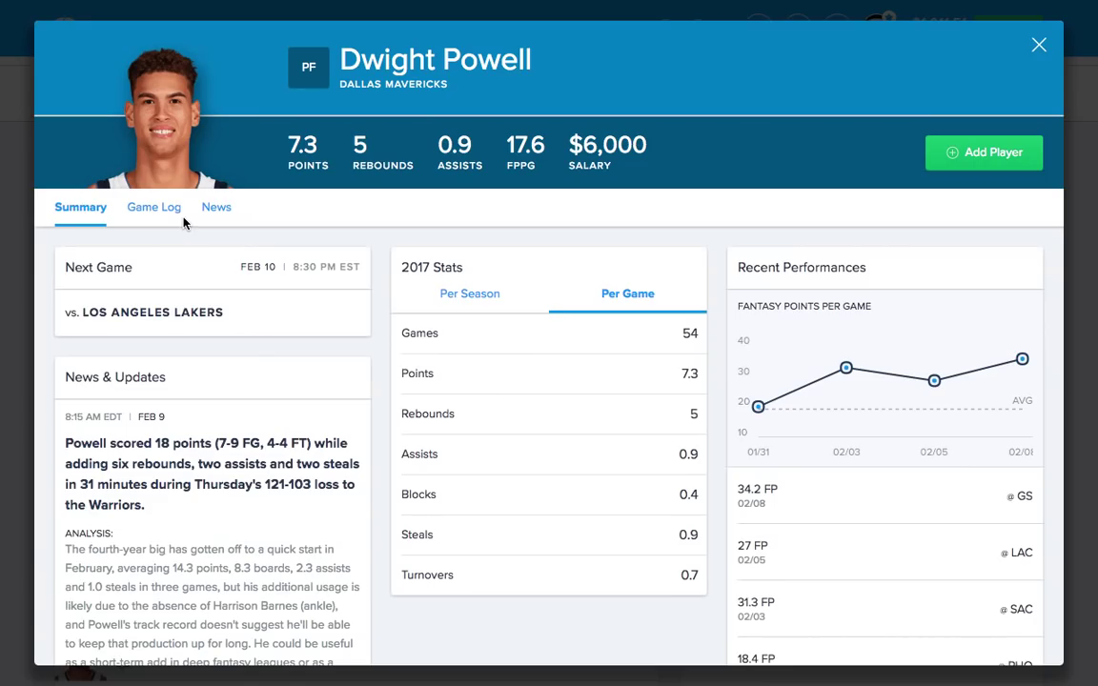
left_click(177, 222)
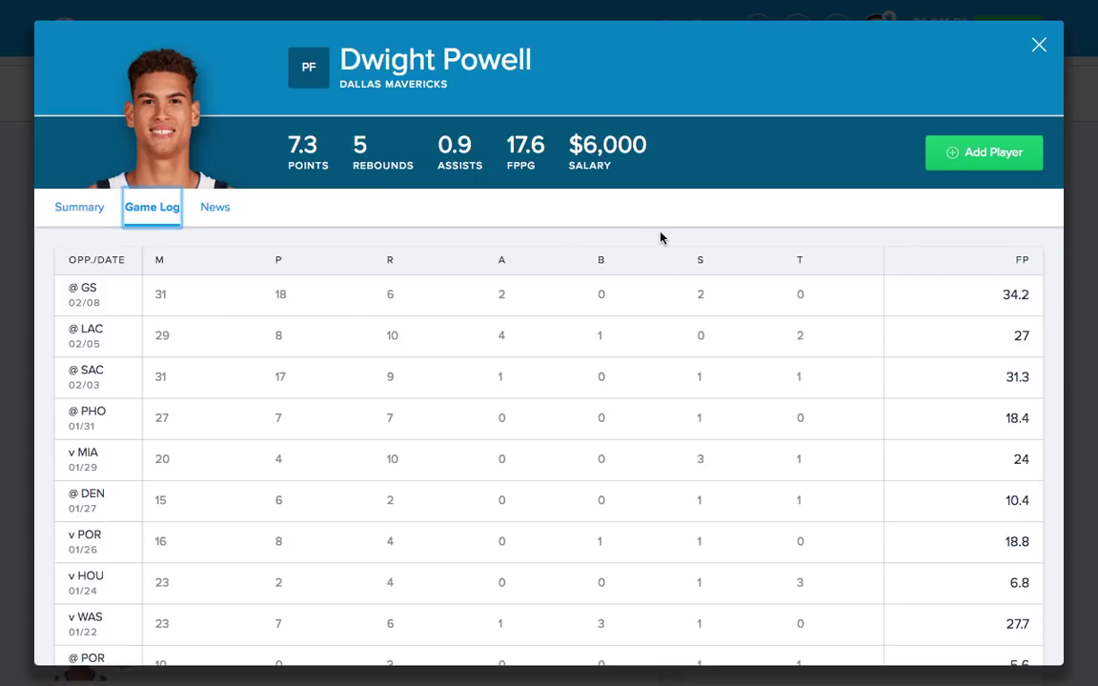
left_click(1039, 46)
Step: Examine the game log of Phoenix Suns power forward Marquese Chriss
scroll(268, 442, "down", 3)
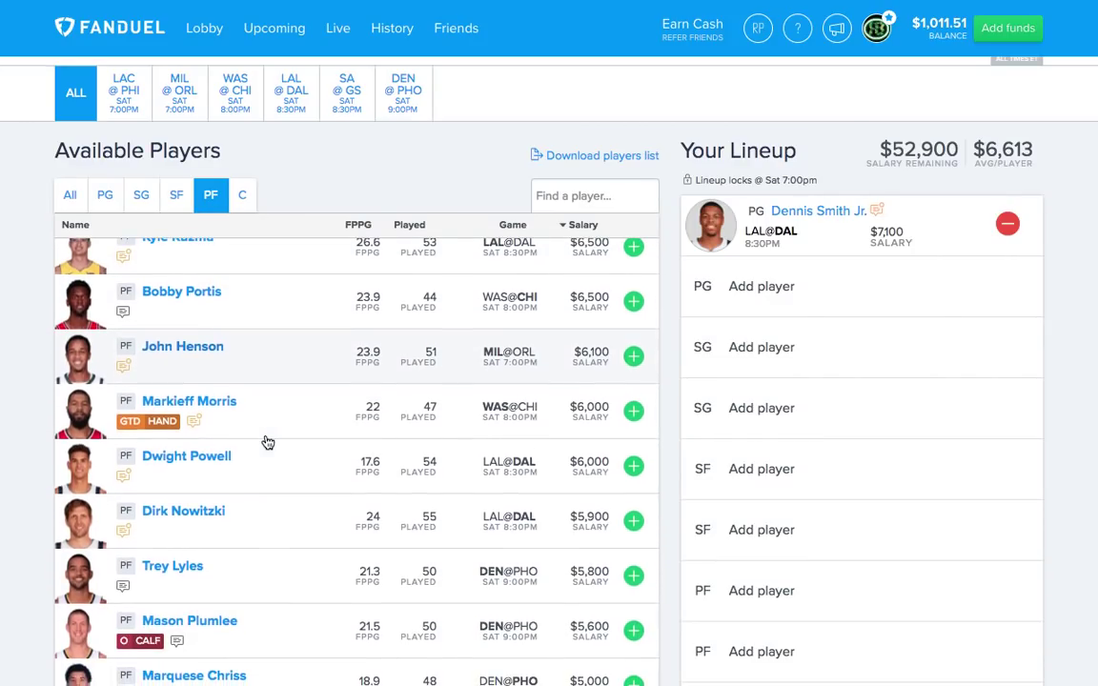
scroll(268, 442, "down", 4)
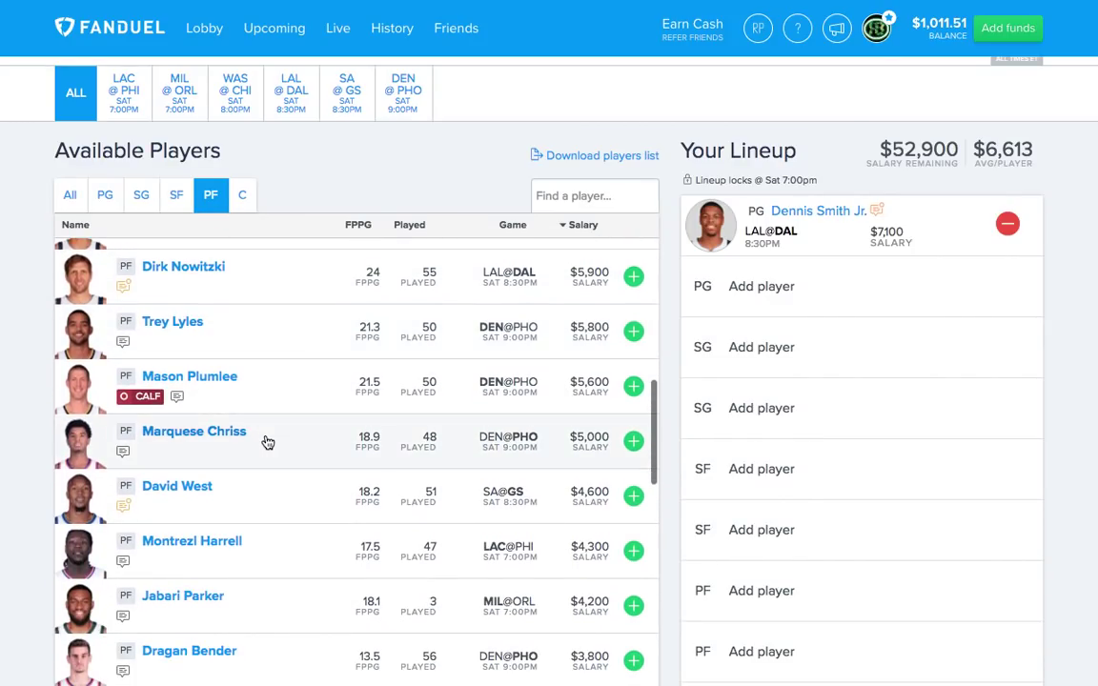
left_click(268, 443)
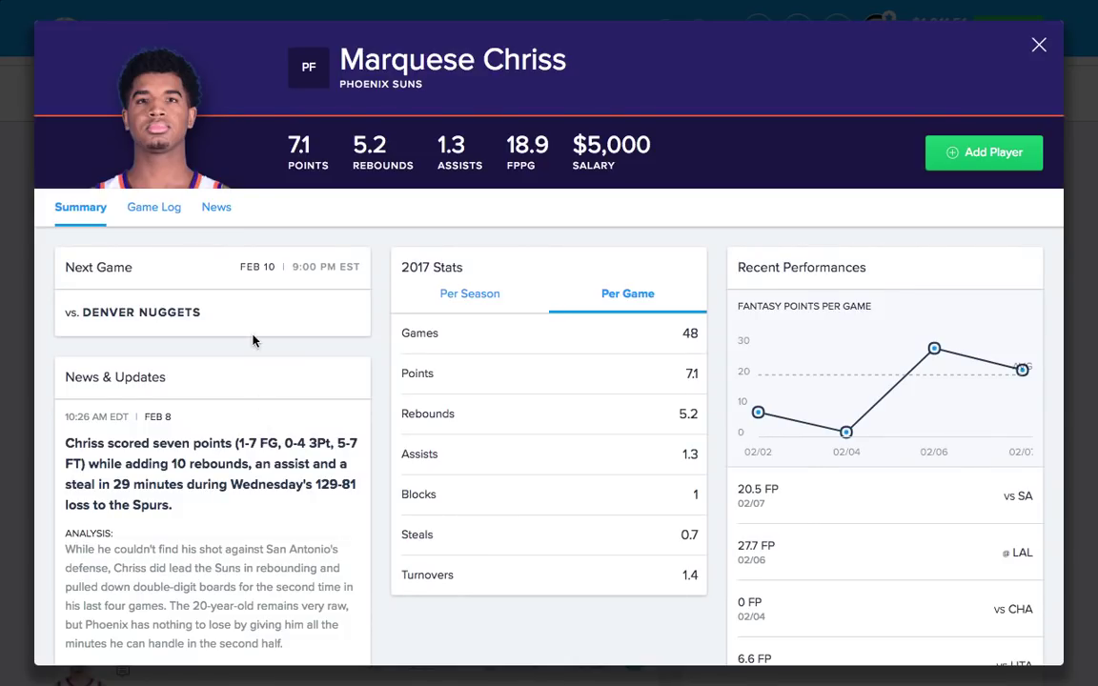
left_click(160, 222)
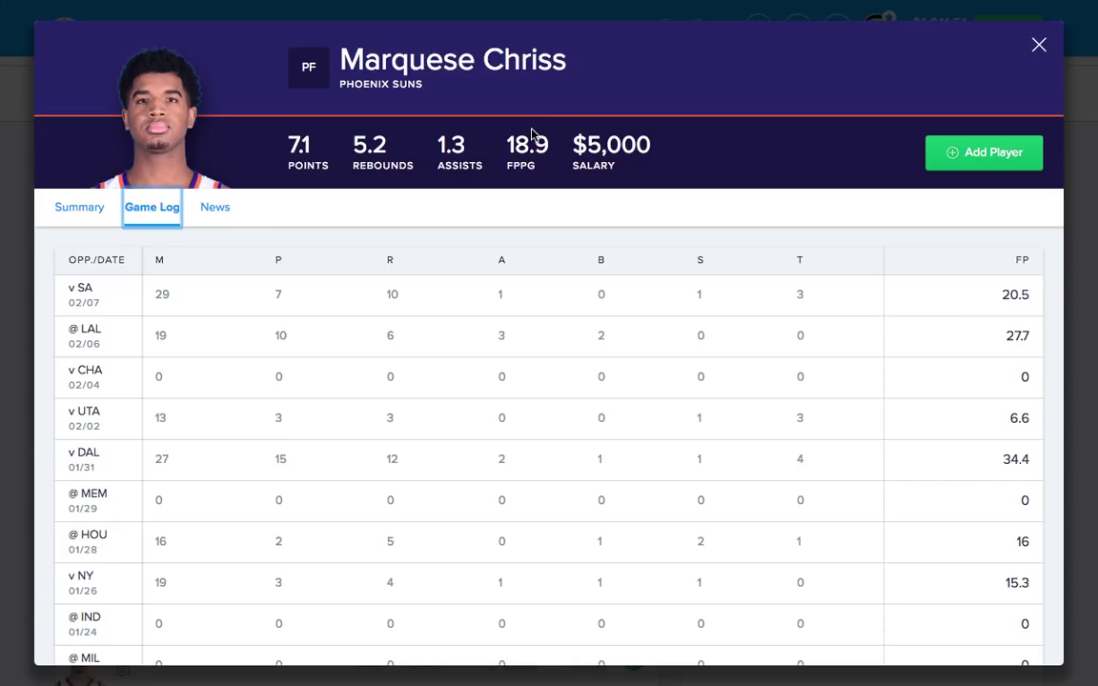
left_click(1041, 47)
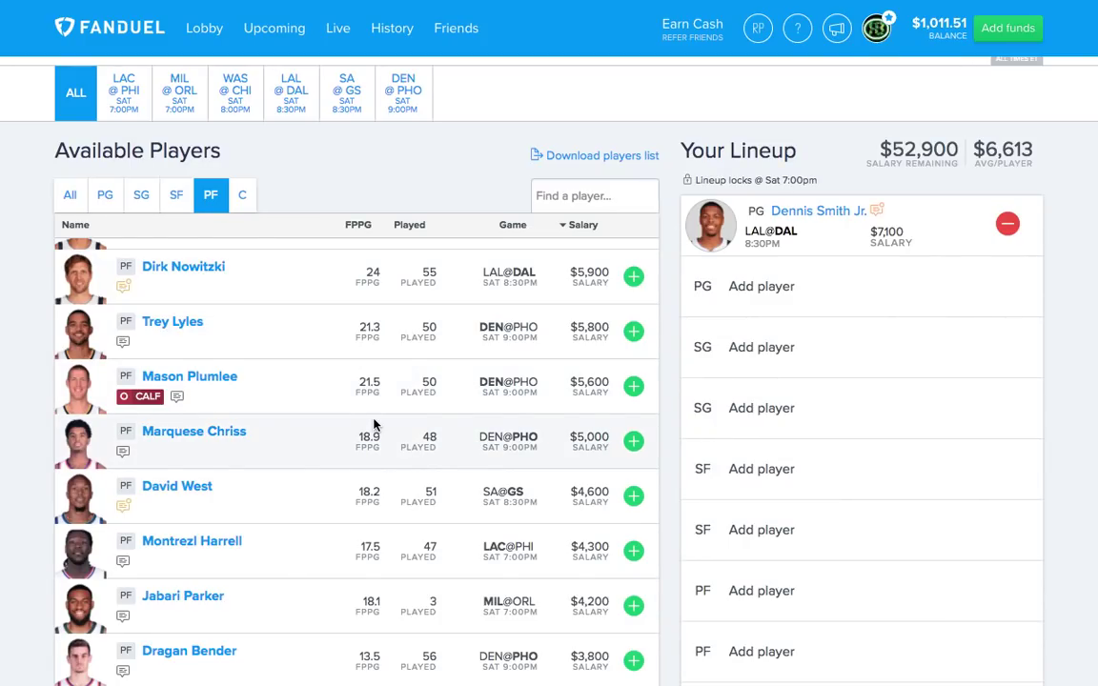
Step: Read the injury news and recent performances in power forward Markieff Morris's player summary
scroll(374, 424, "down", 3)
scroll(373, 425, "down", 2)
scroll(379, 422, "up", 6)
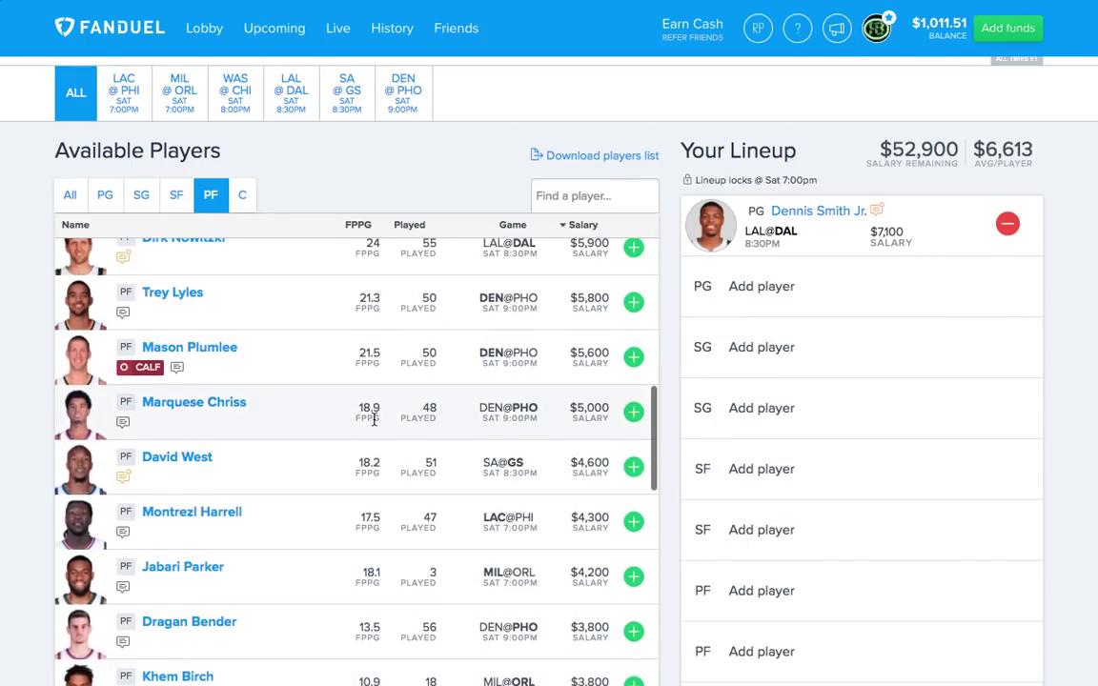
scroll(374, 419, "up", 4)
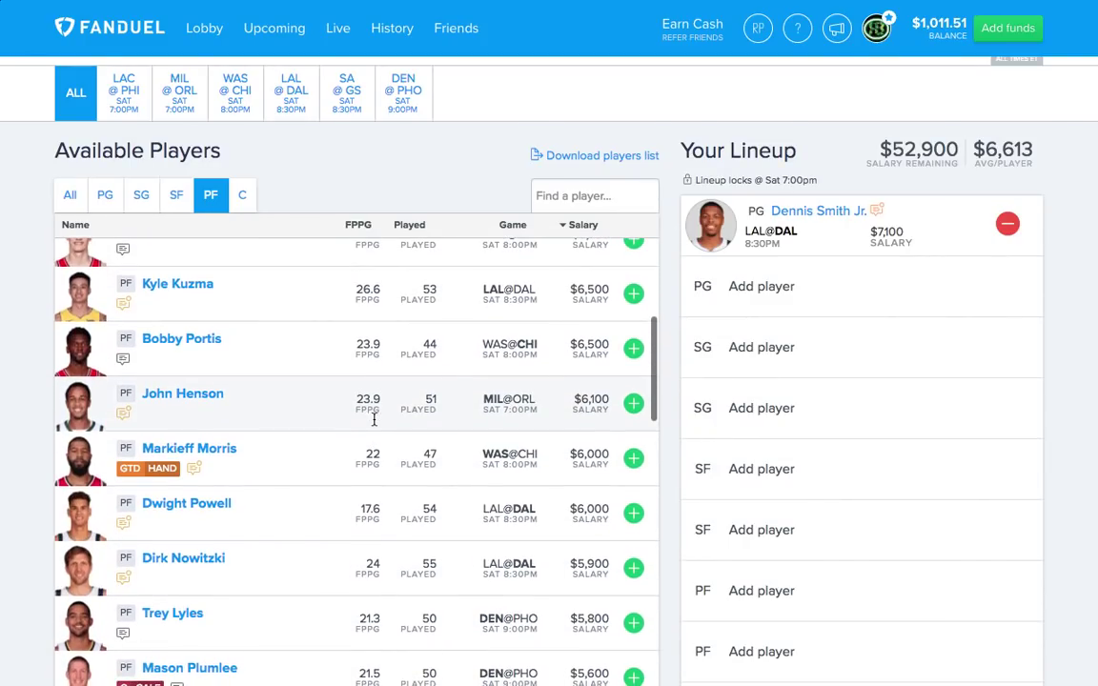
left_click(185, 470)
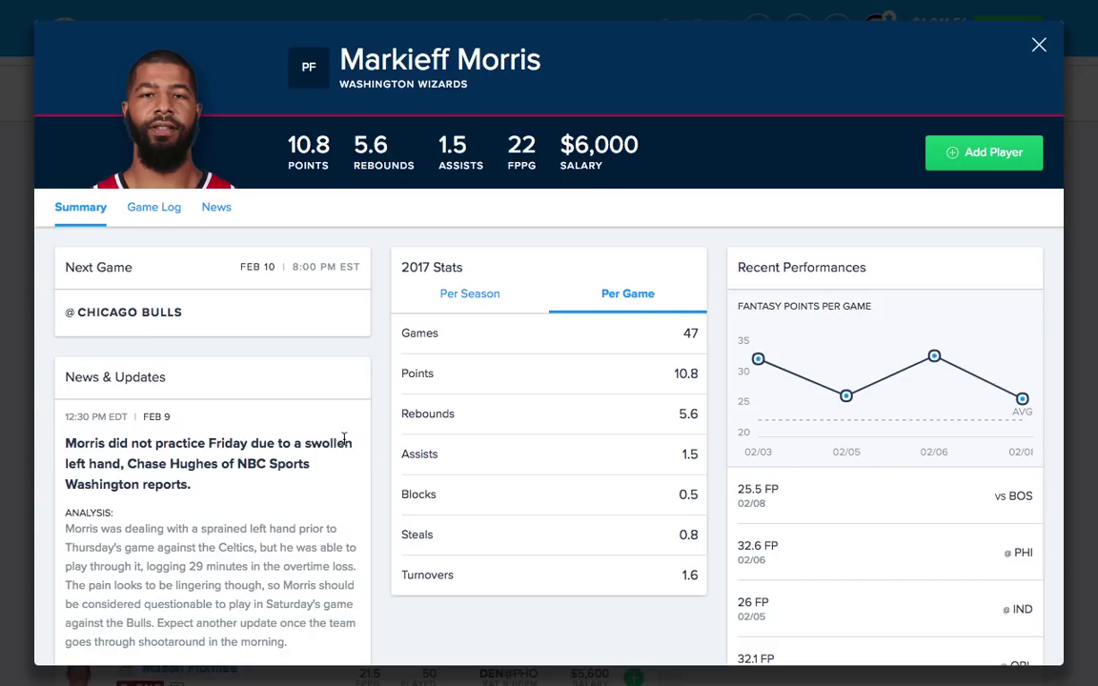
scroll(347, 472, "down", 1)
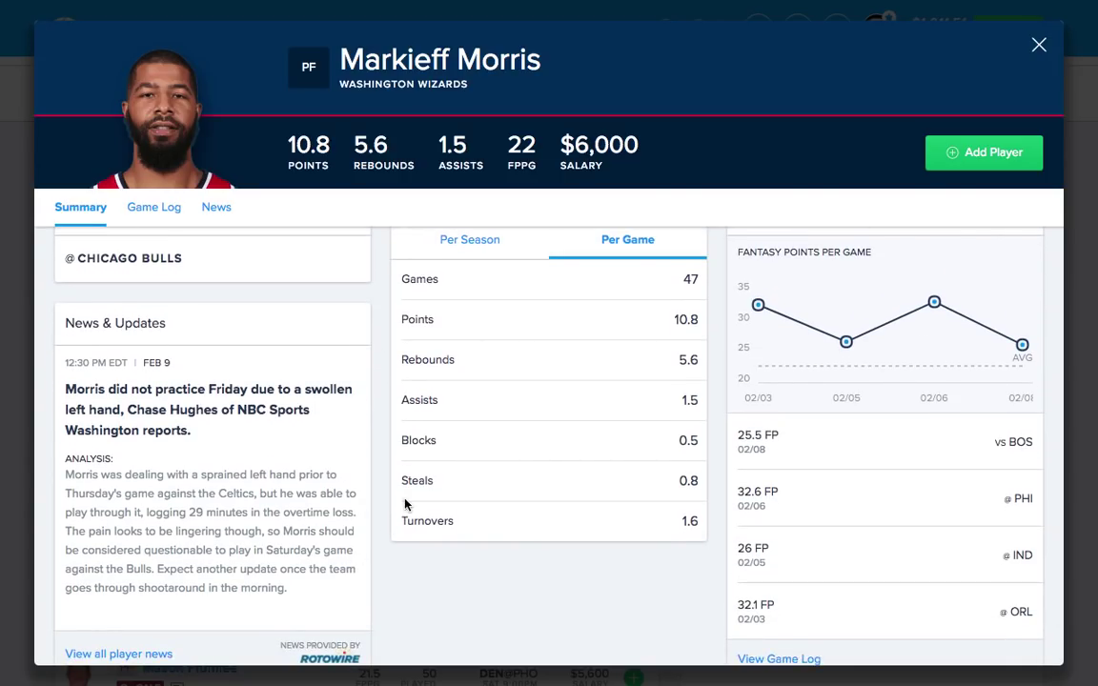
left_click(1039, 44)
Step: Look through the lower-priced power forwards down to the end of the list and examine Mike Scott's game log
scroll(248, 610, "down", 3)
scroll(221, 573, "down", 5)
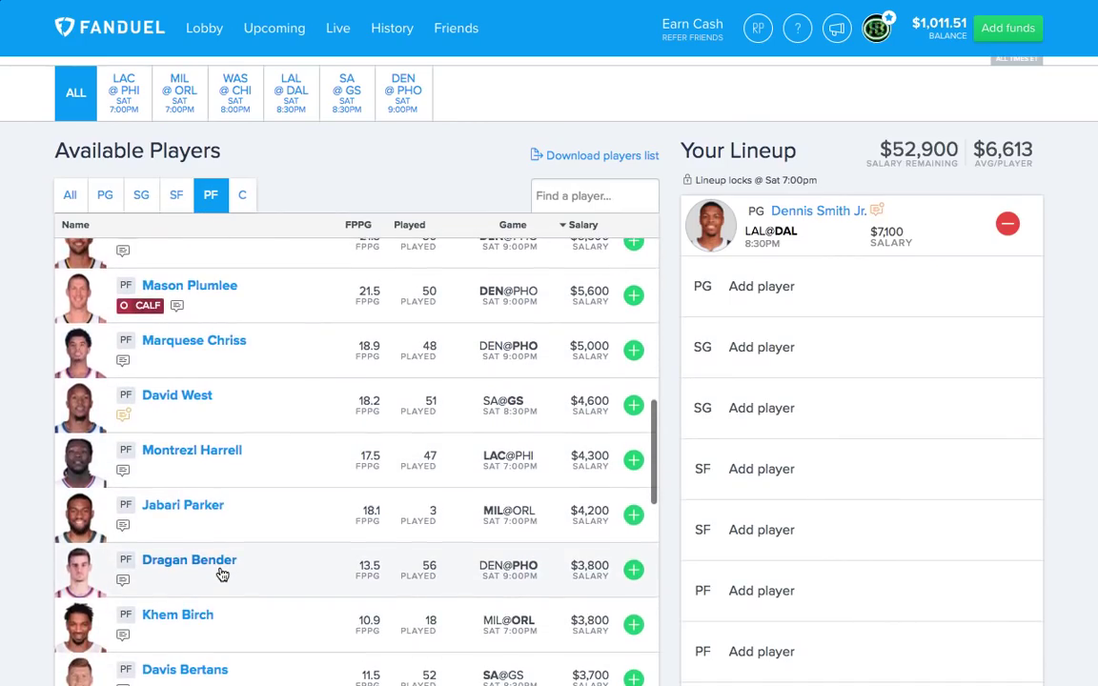
scroll(221, 574, "down", 5)
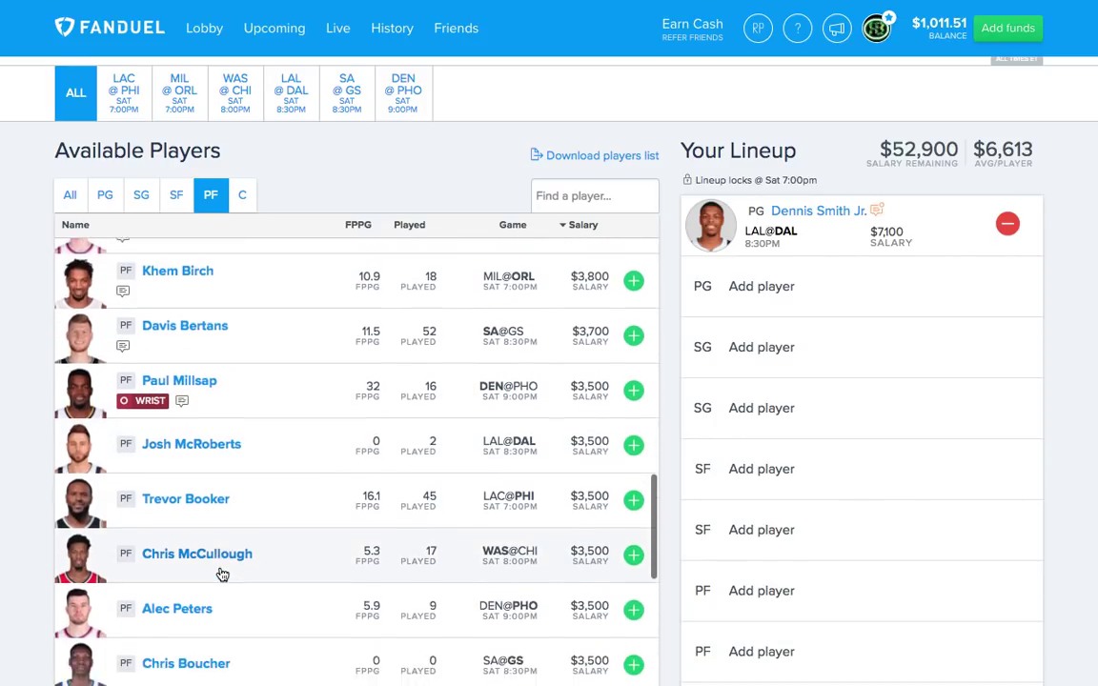
scroll(221, 574, "up", 10)
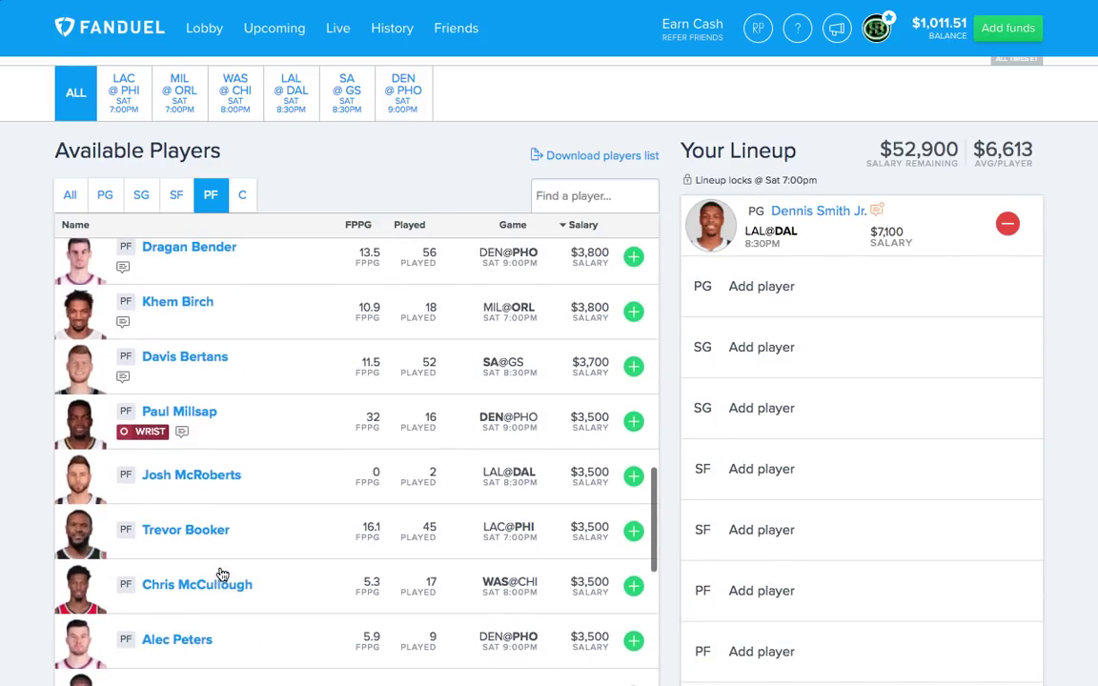
scroll(221, 572, "up", 4)
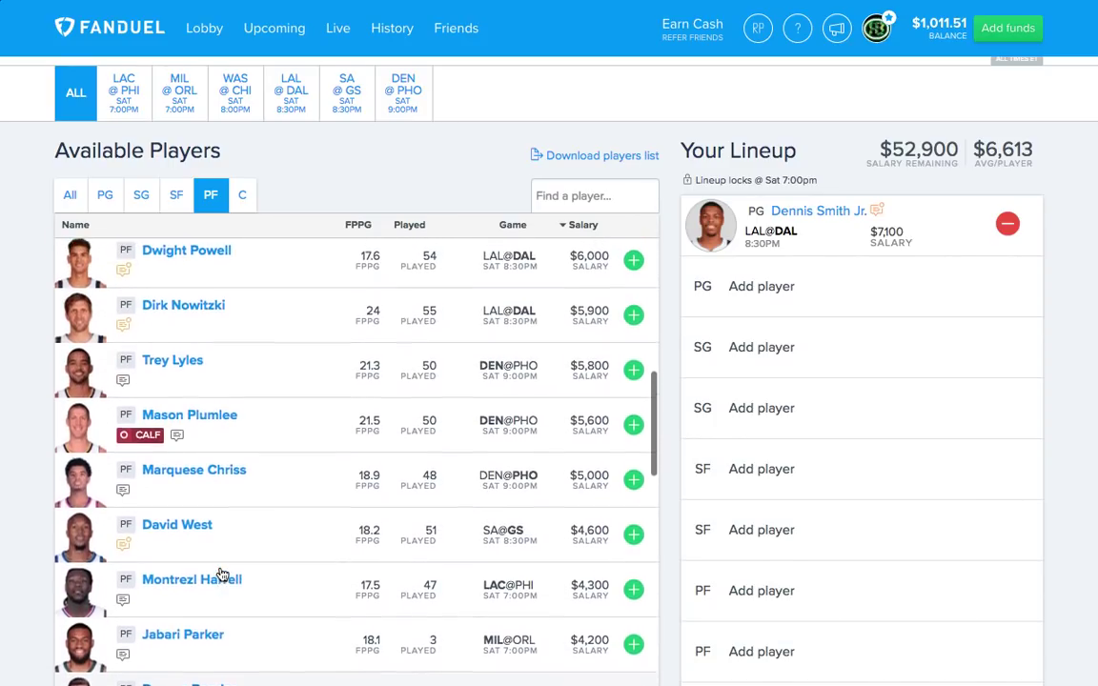
scroll(221, 574, "down", 5)
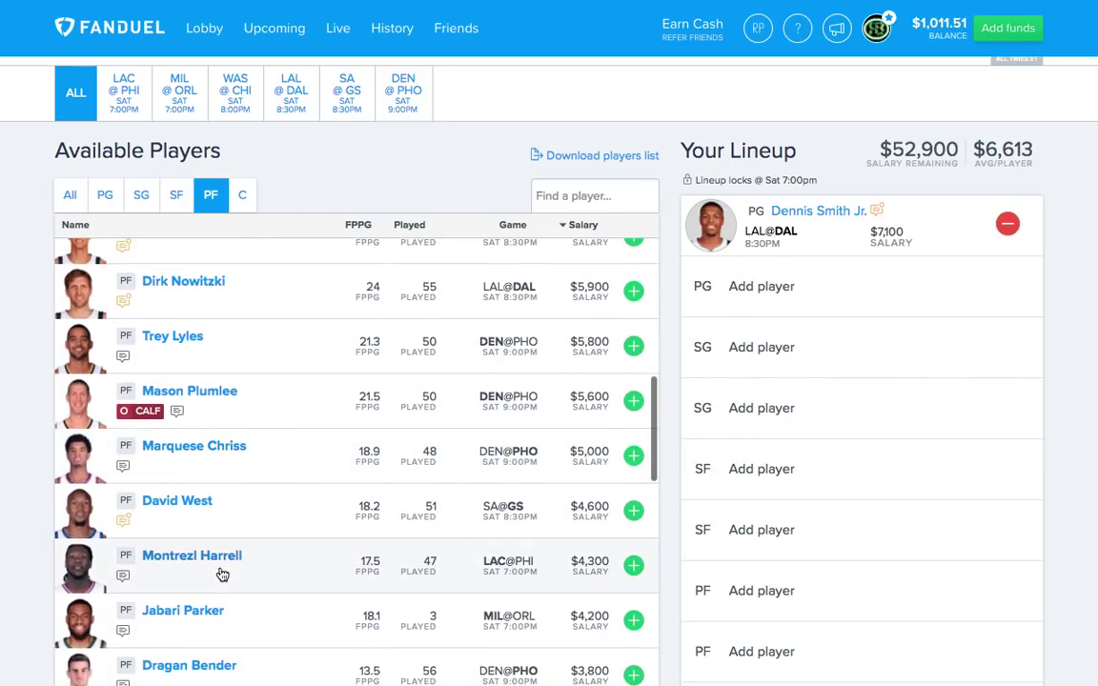
scroll(221, 574, "down", 8)
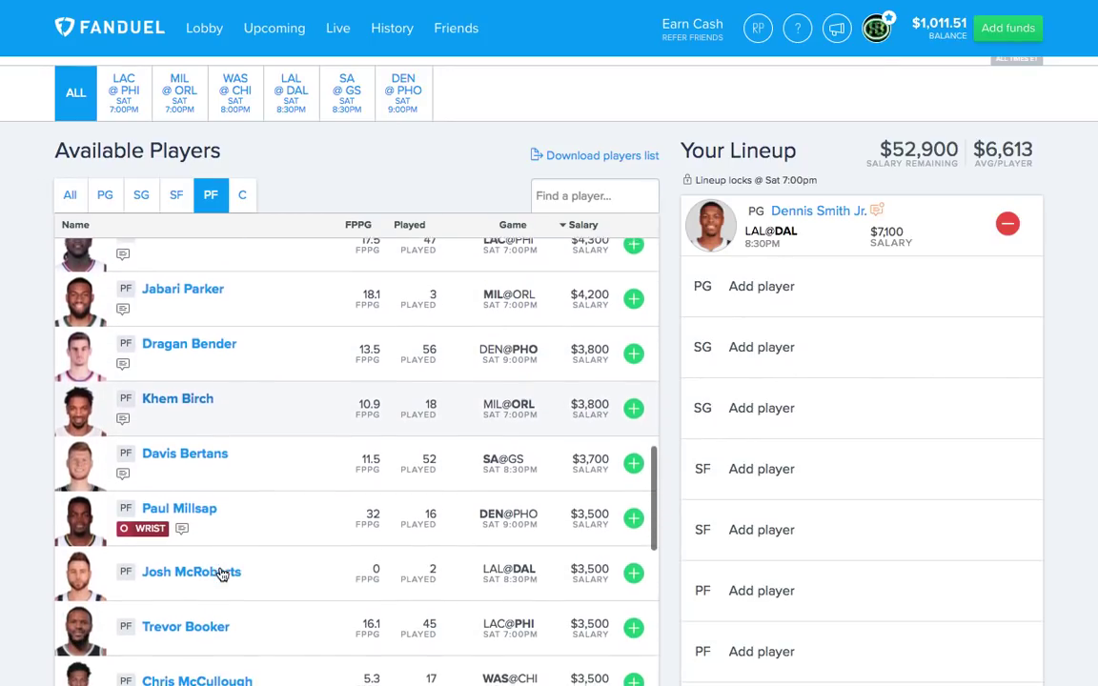
scroll(222, 572, "down", 8)
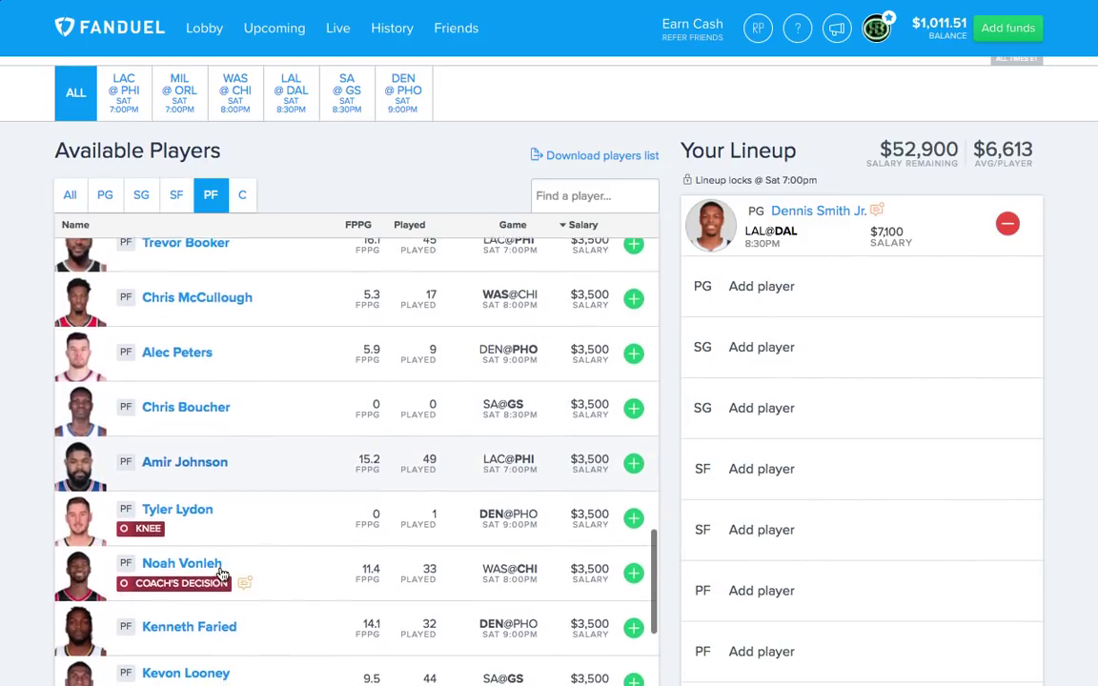
scroll(221, 574, "down", 5)
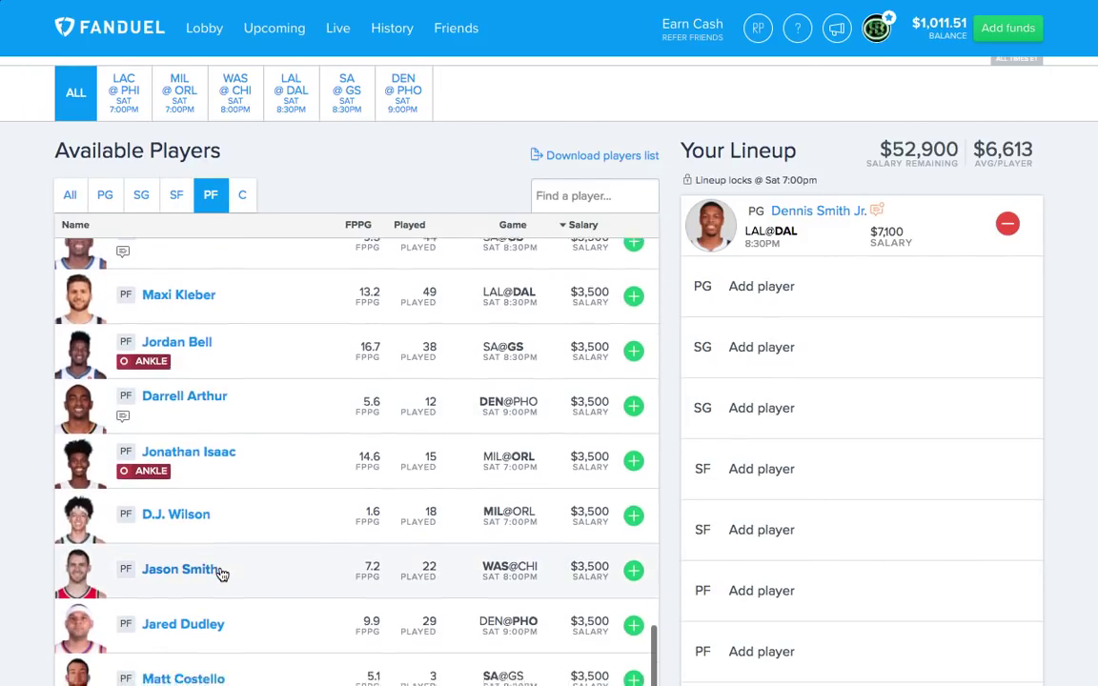
left_click(191, 599)
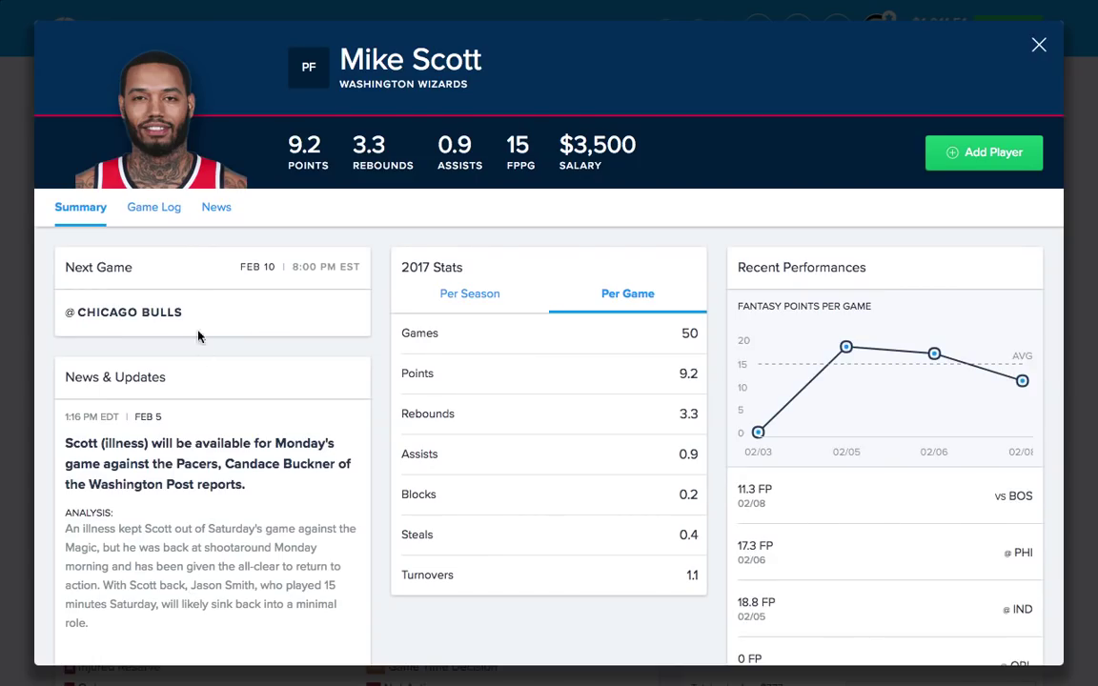
left_click(155, 206)
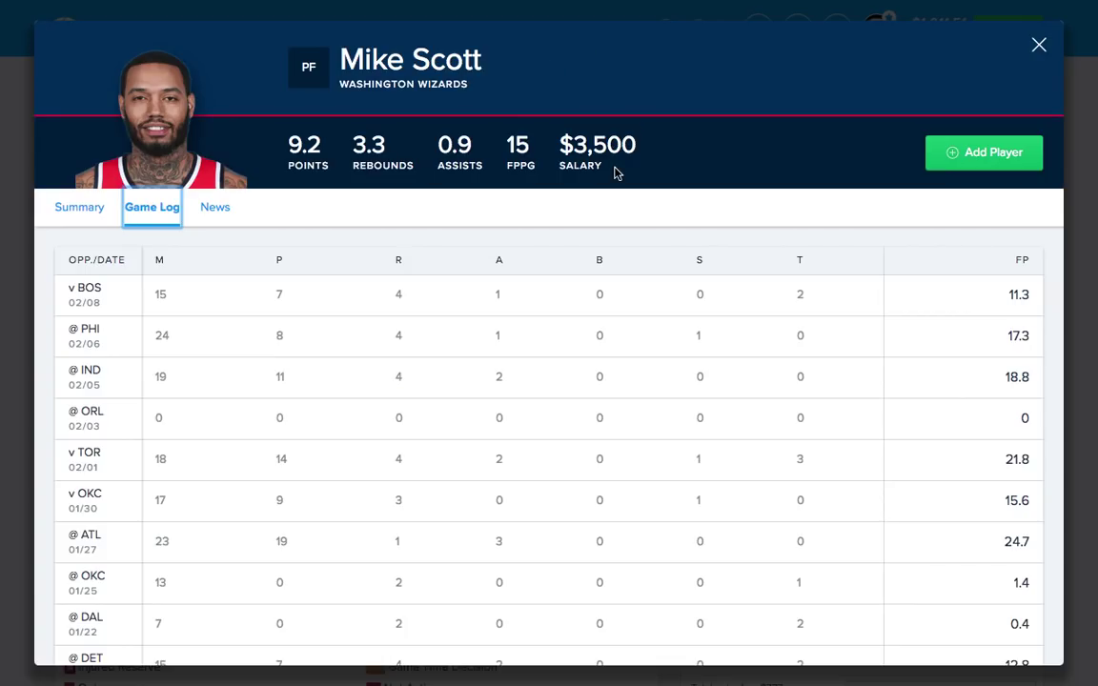
left_click(1038, 44)
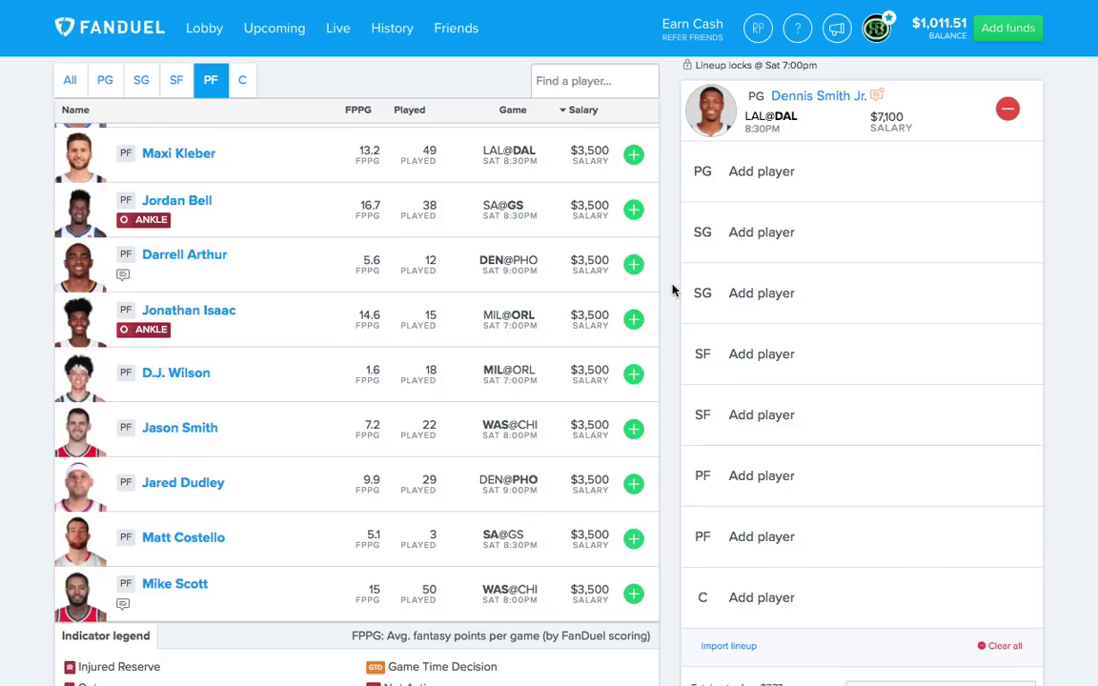
Step: List the centers and examine Nikola Jokic's game log
left_click(245, 82)
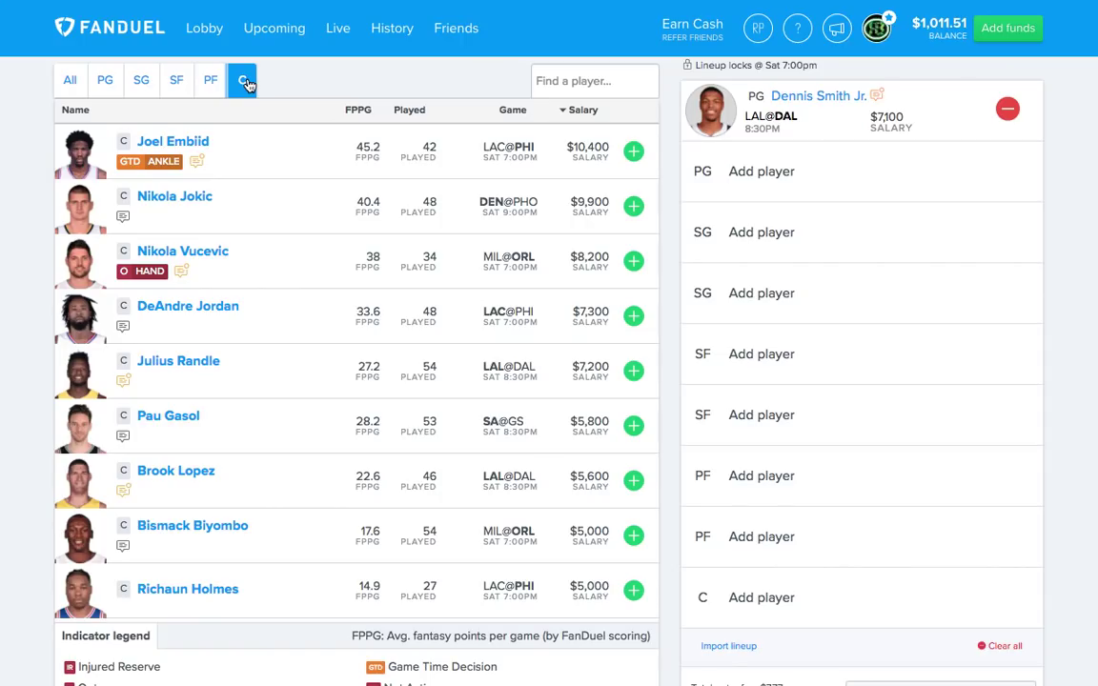
left_click(186, 210)
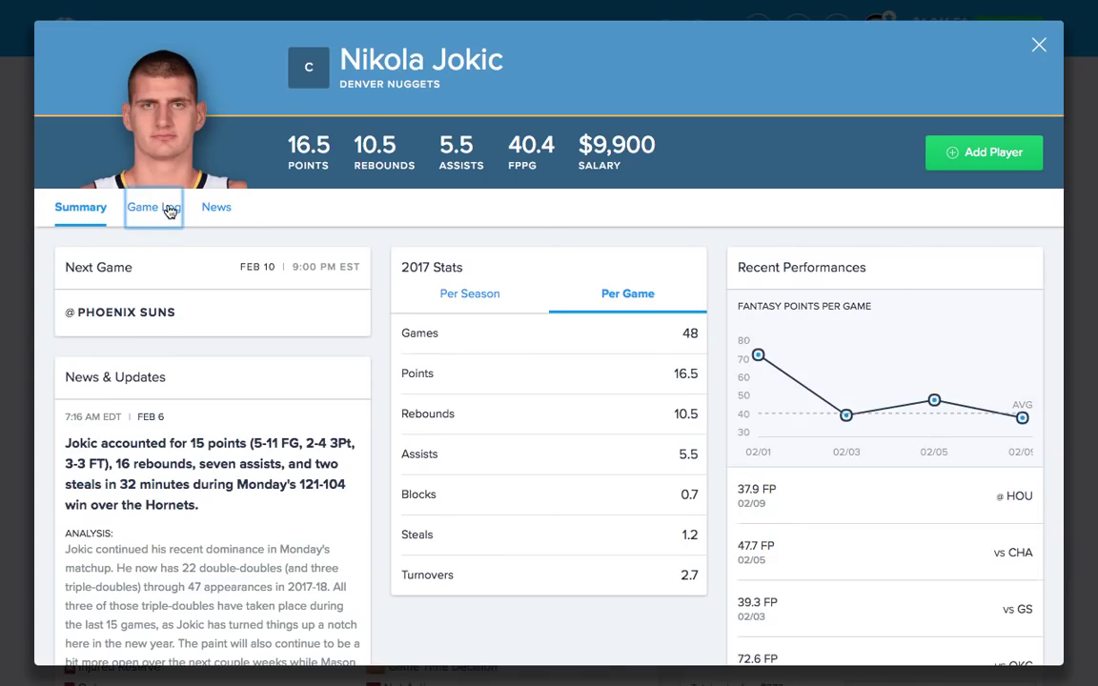
left_click(167, 210)
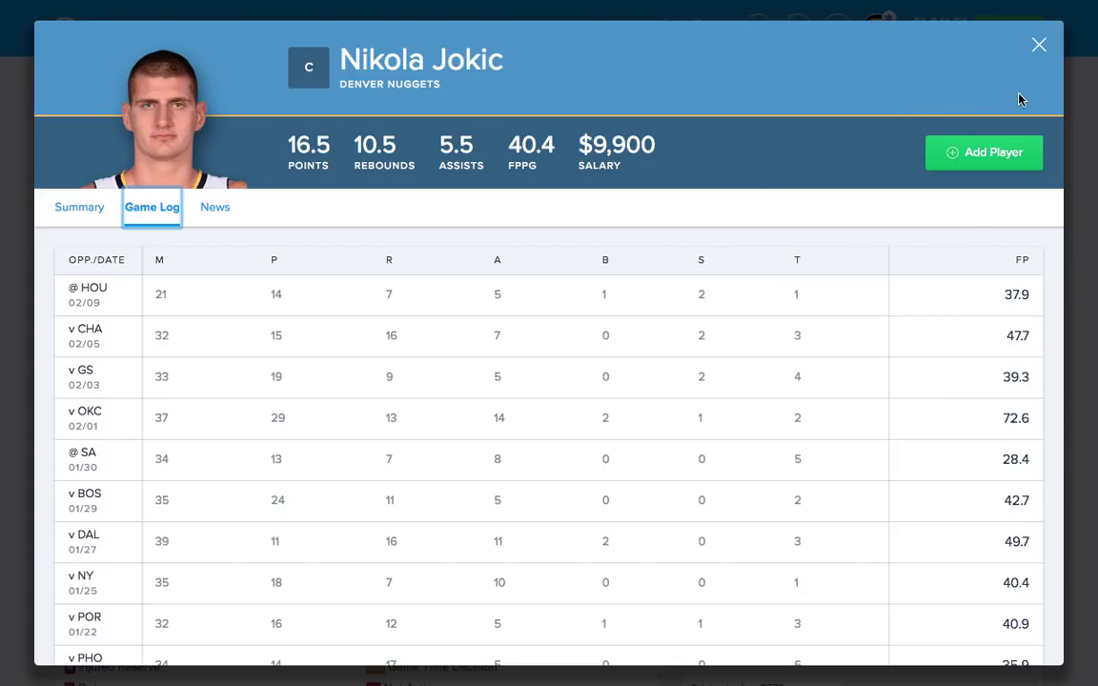
Step: Examine the older games in Nikola Jokic's game log and the game log of Los Angeles Clippers center DeAndre Jordan
scroll(943, 321, "down", 1)
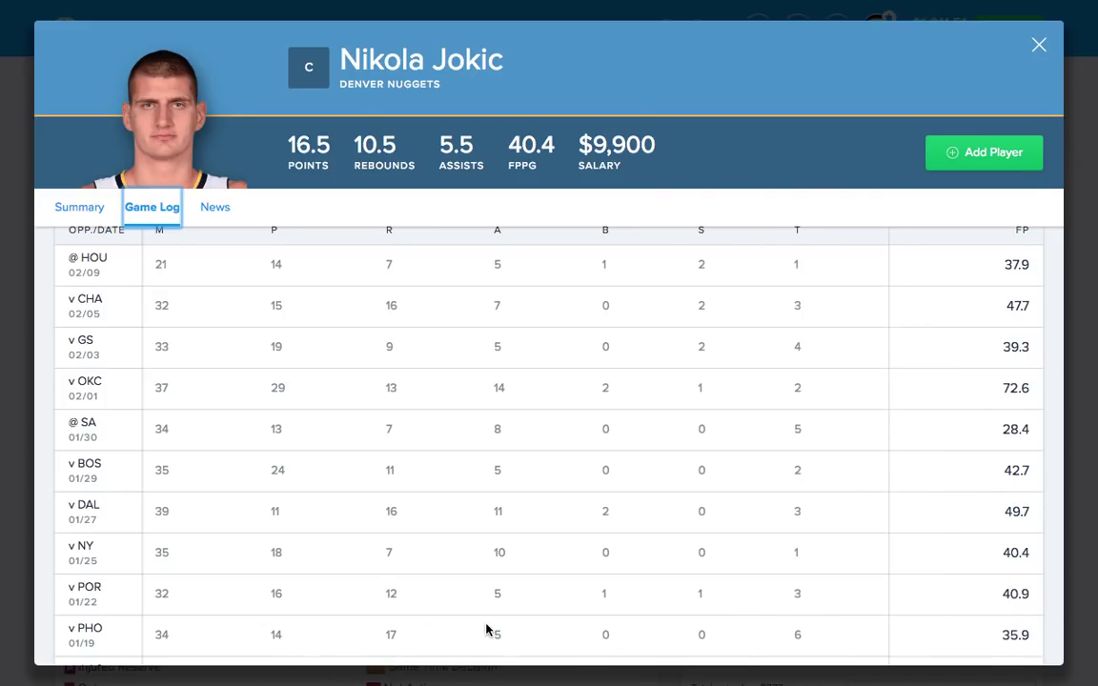
left_click(1037, 44)
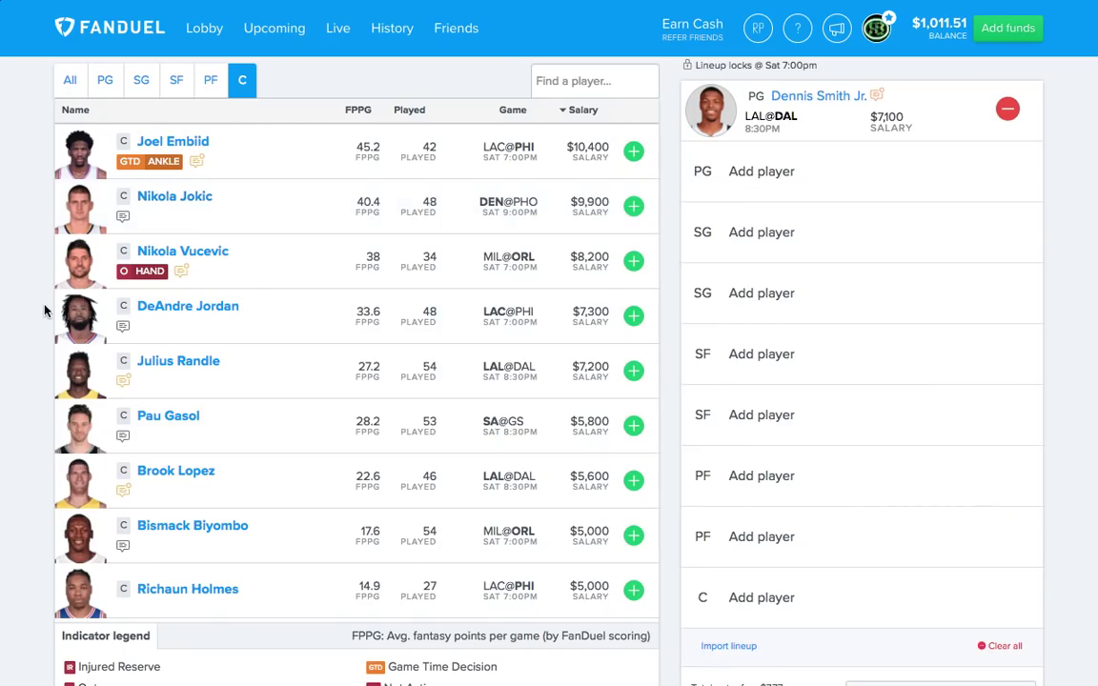
left_click(222, 314)
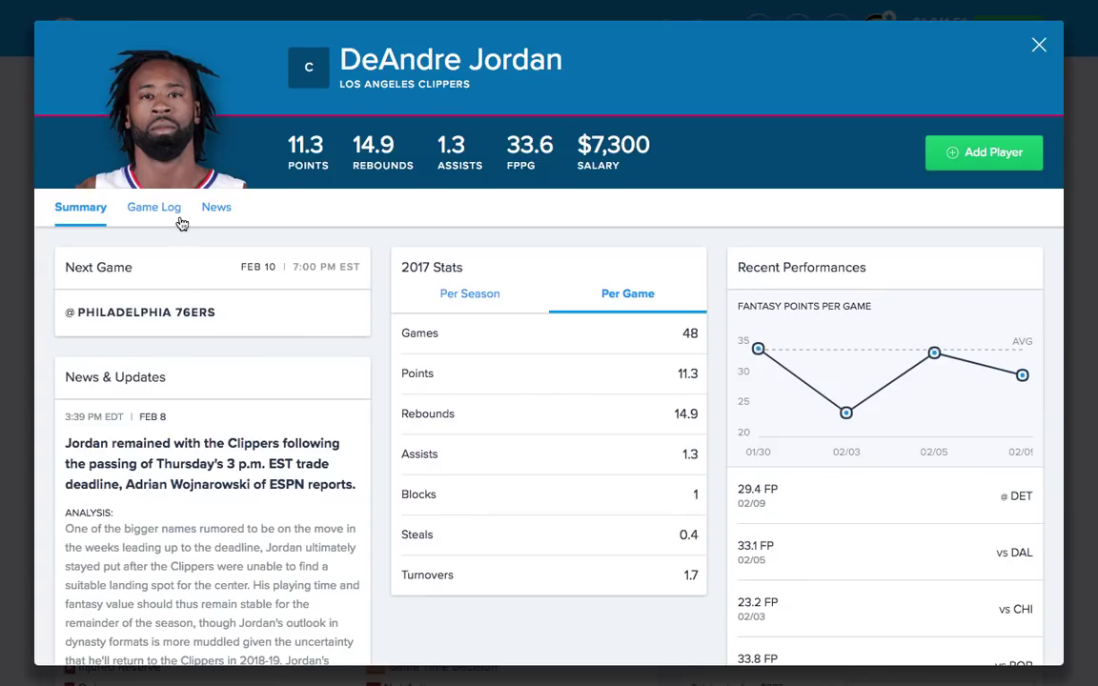
left_click(167, 208)
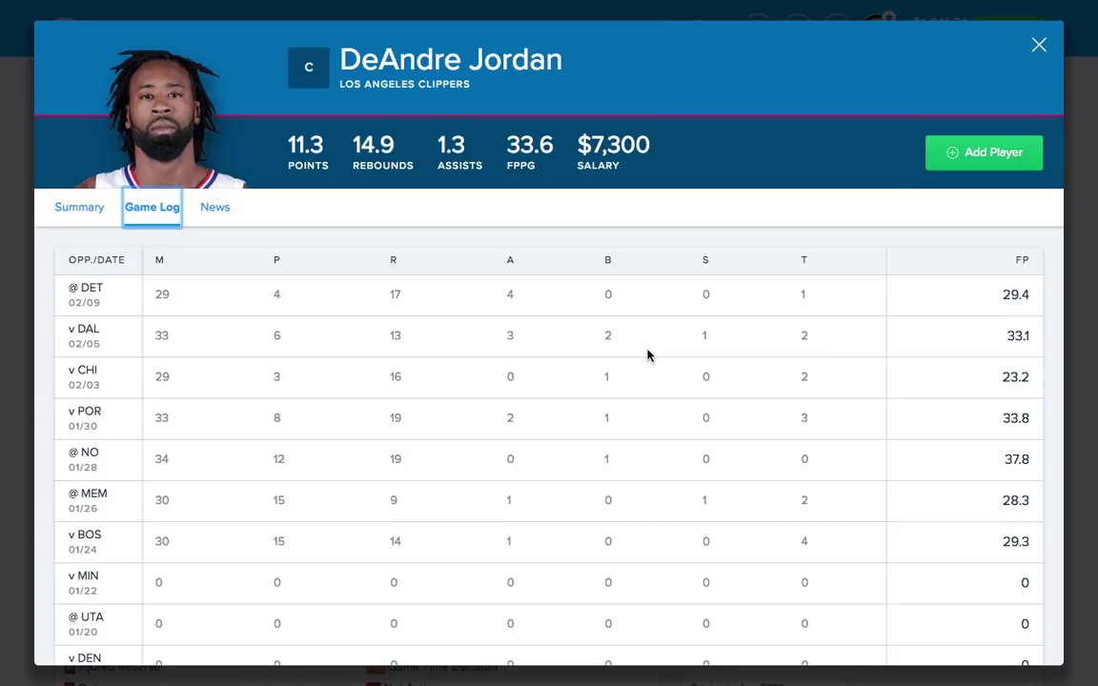
left_click(1038, 45)
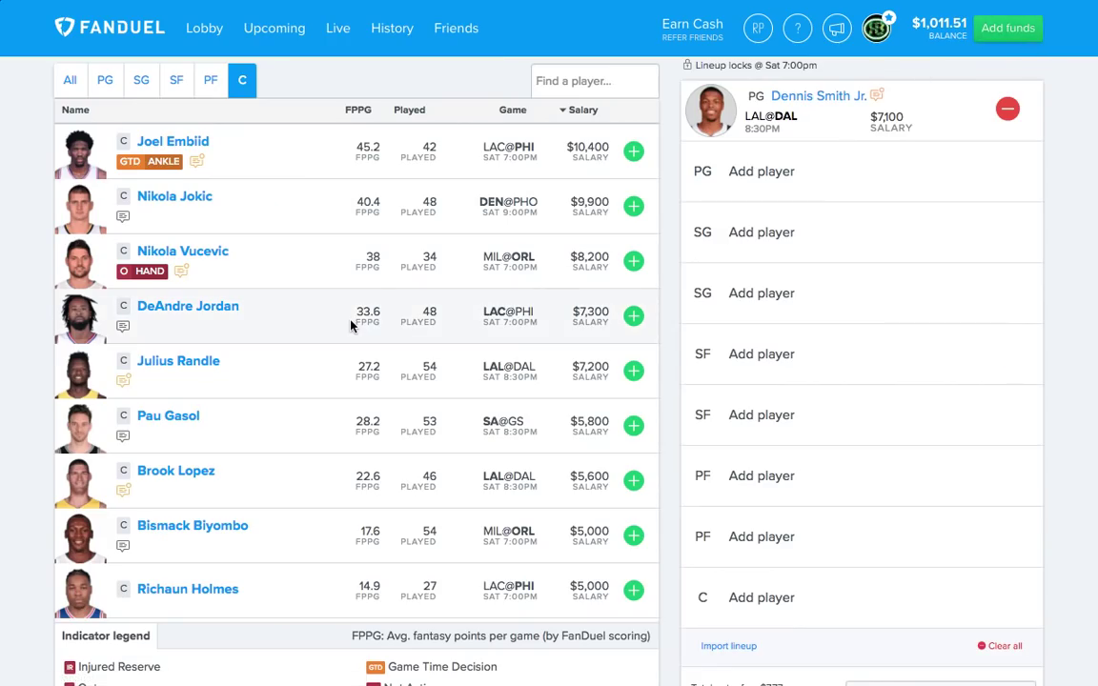
Step: Examine the game log of Los Angeles Lakers center Julius Randle
left_click(184, 368)
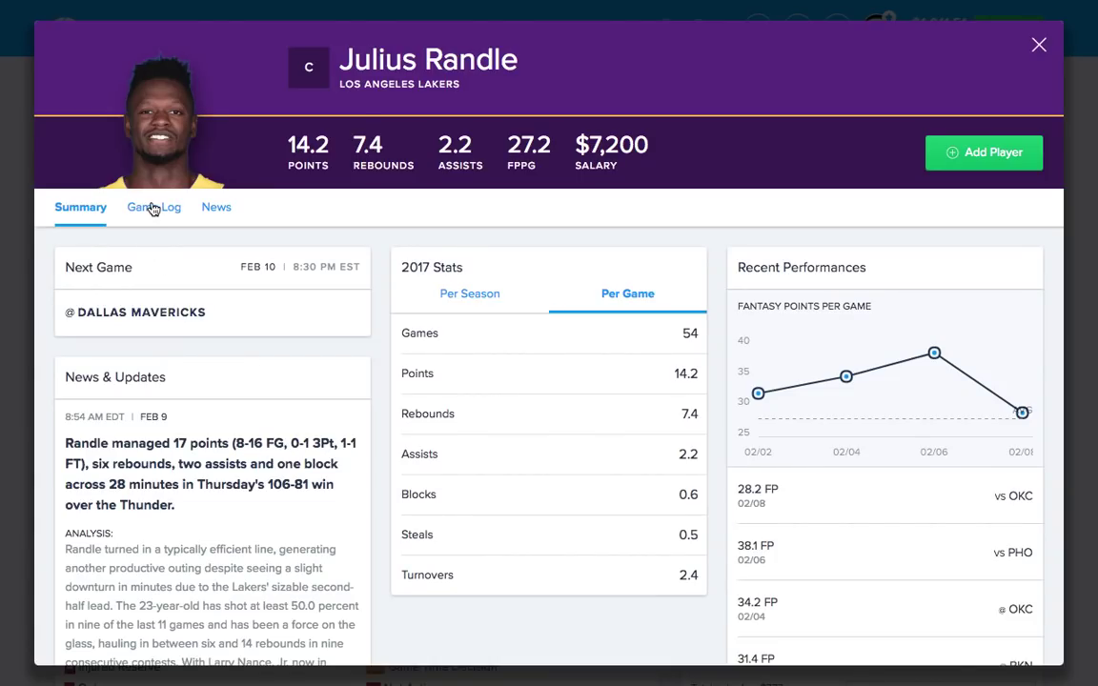
left_click(153, 209)
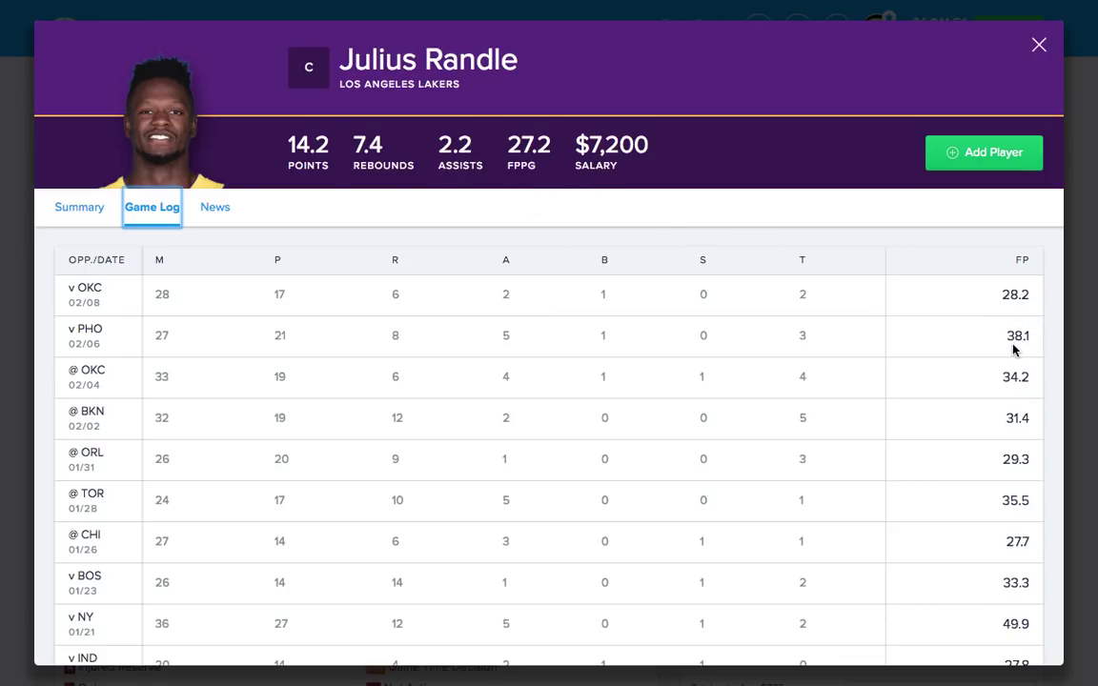
left_click(1038, 48)
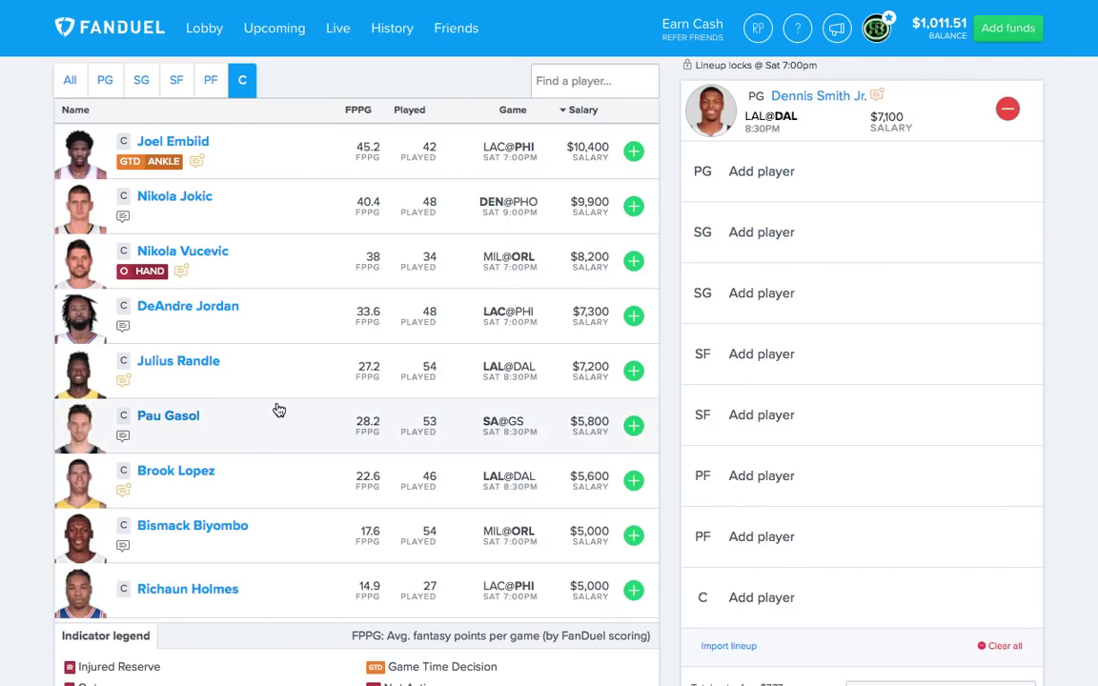
Step: Examine the game log of San Antonio Spurs center Pau Gasol
scroll(176, 409, "down", 1)
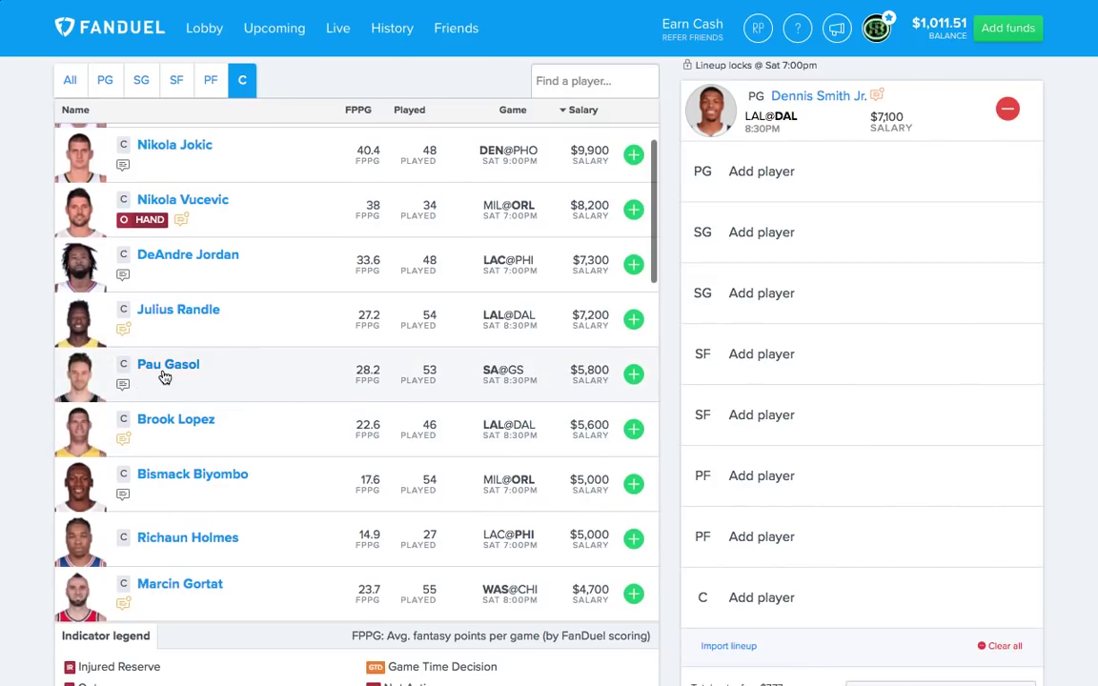
left_click(164, 374)
left_click(173, 208)
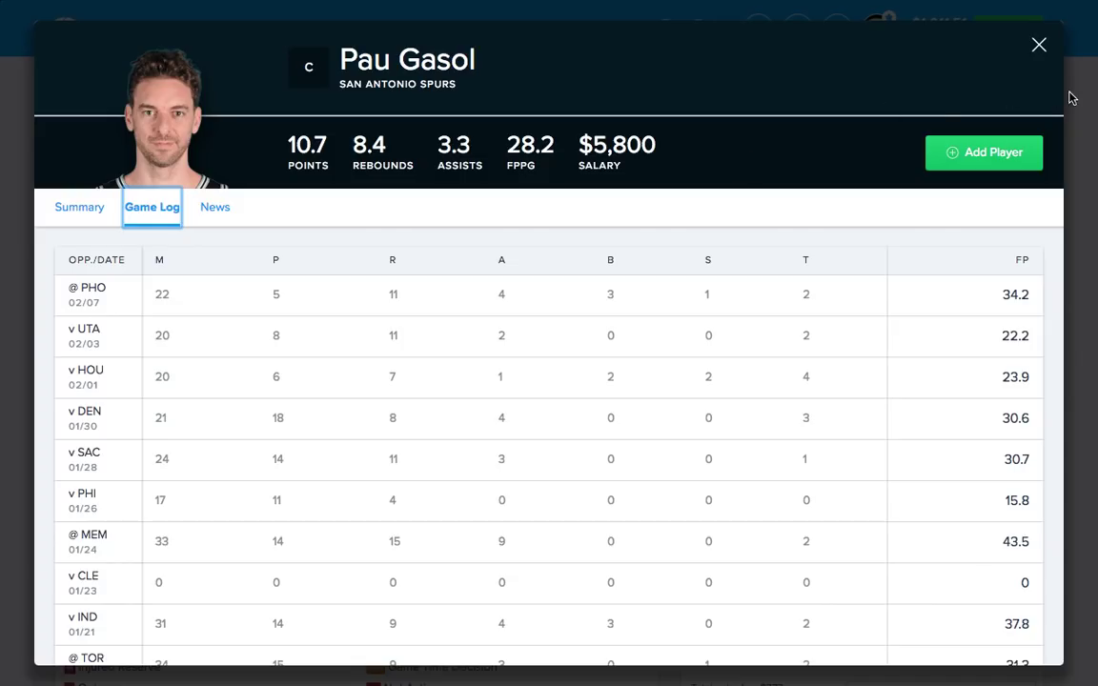
left_click(1039, 45)
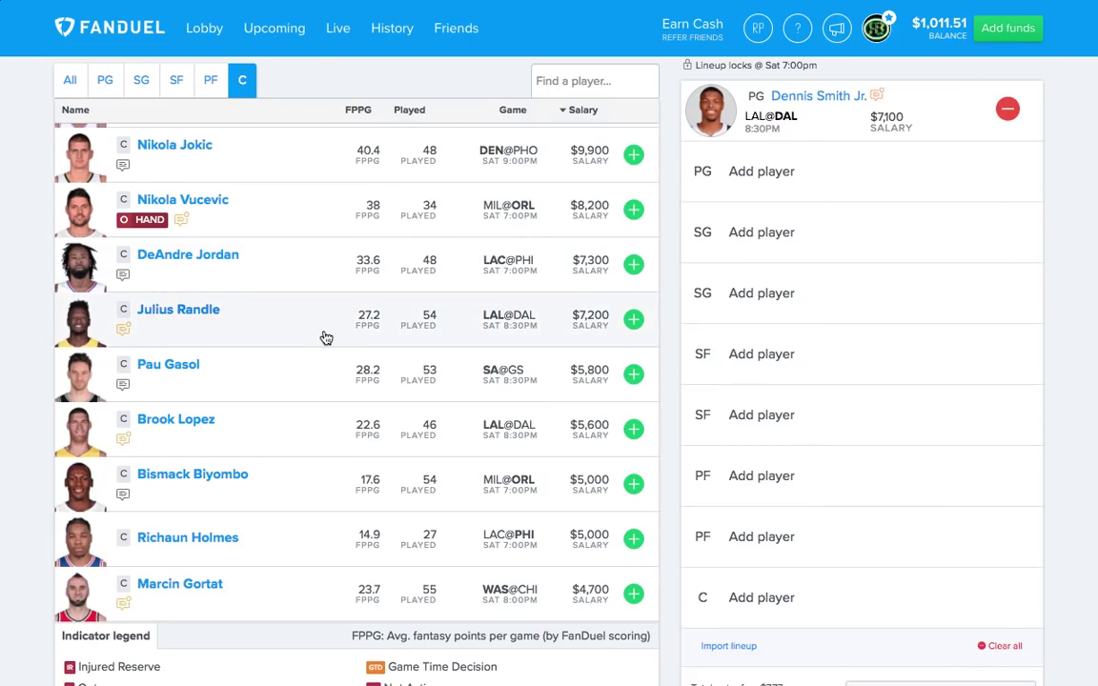
Step: Look through the lower-priced centers and examine Washington Wizards center Marcin Gortat's game log
scroll(265, 363, "down", 2)
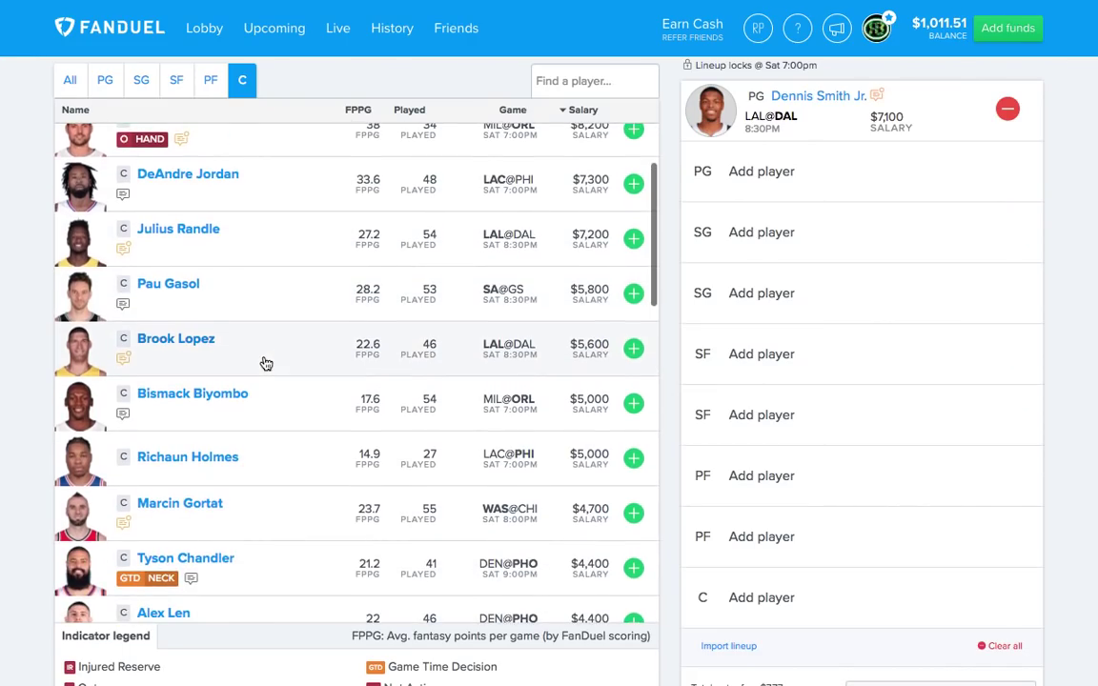
scroll(265, 364, "down", 4)
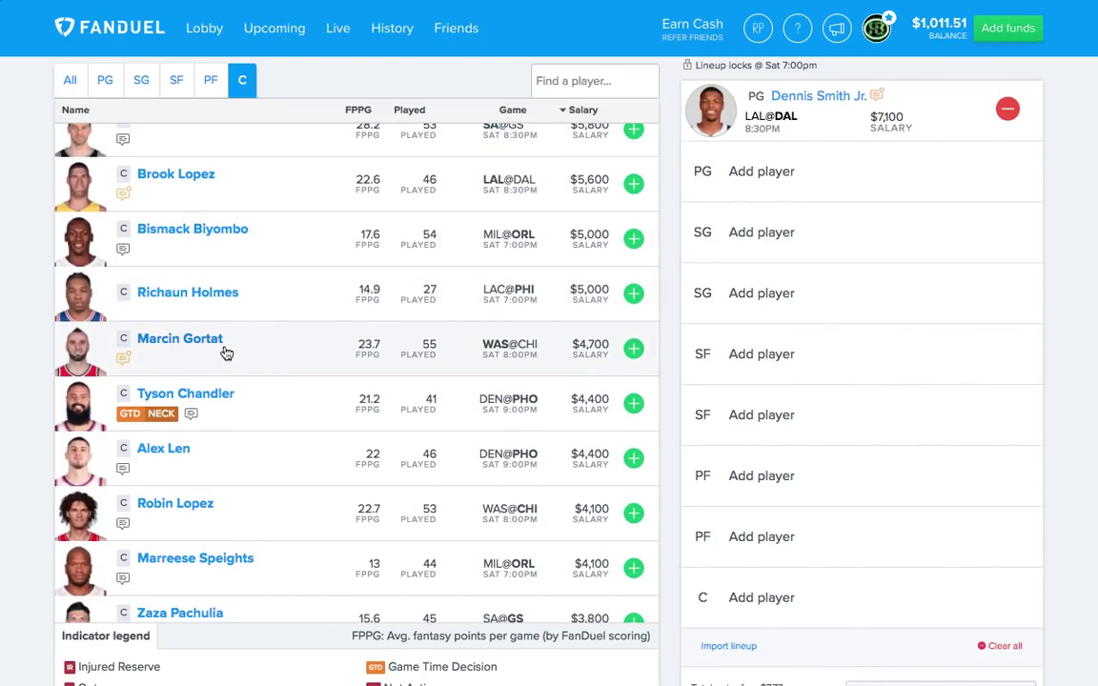
left_click(225, 352)
left_click(164, 223)
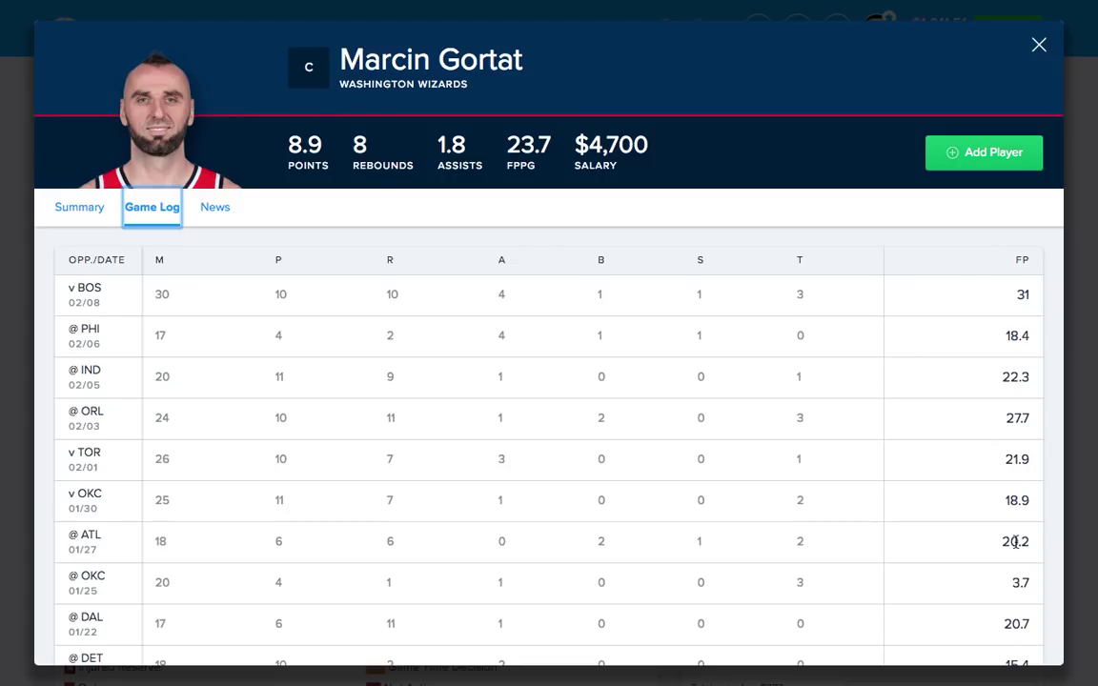
left_click(1041, 45)
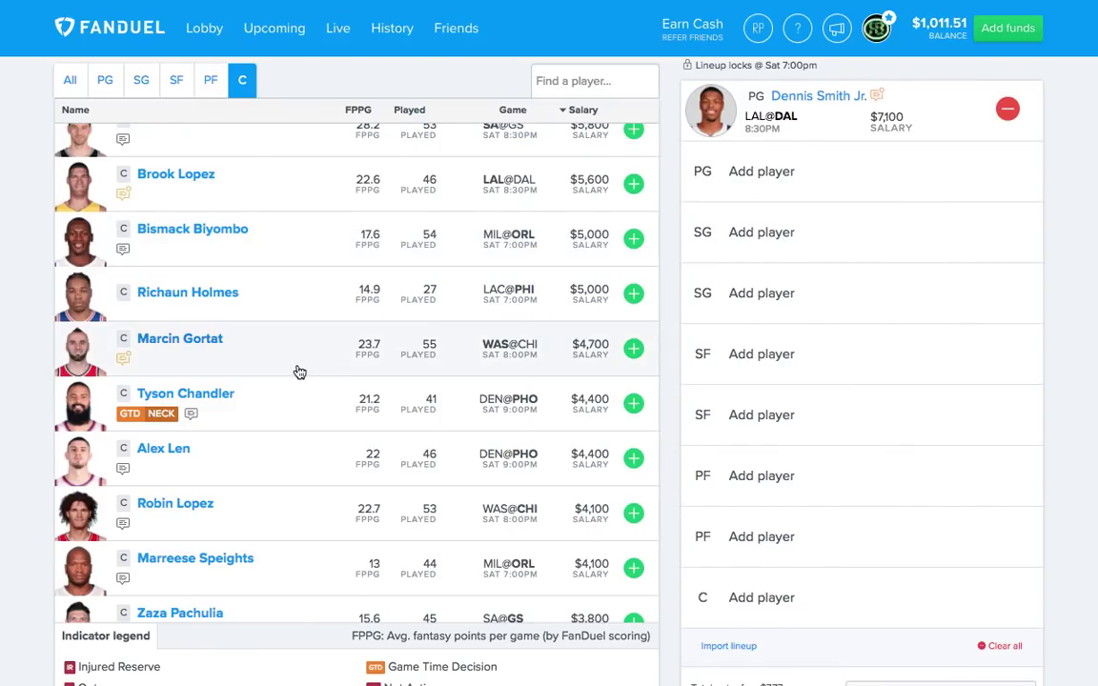
Step: Examine the game log of Chicago Bulls center Robin Lopez
left_click(186, 517)
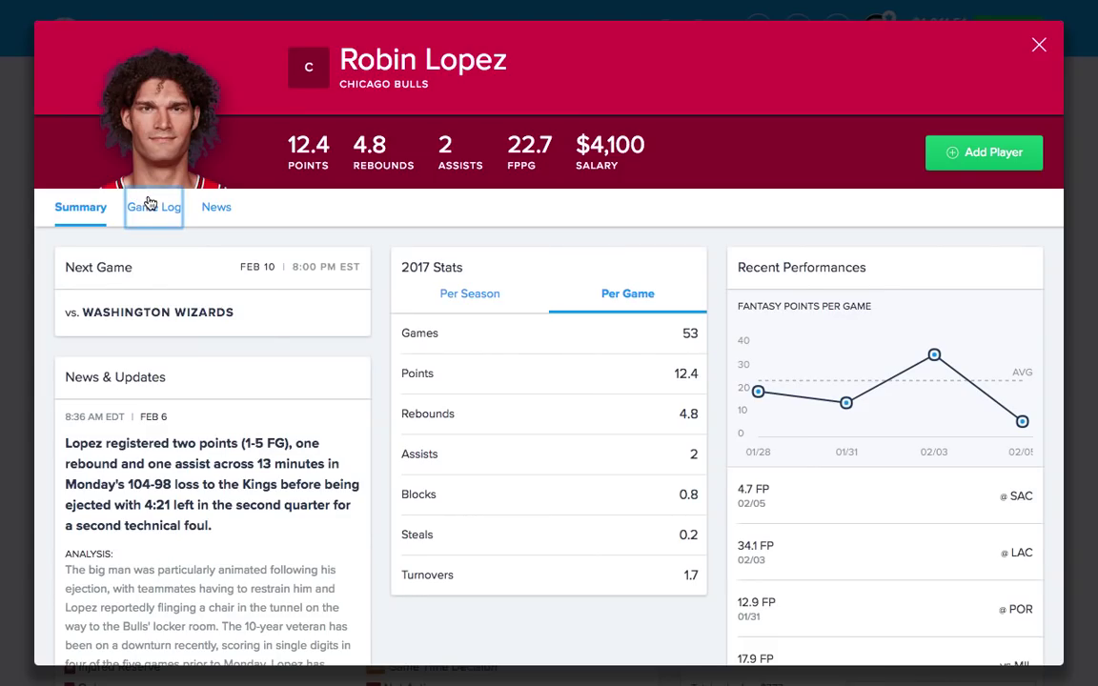
left_click(149, 204)
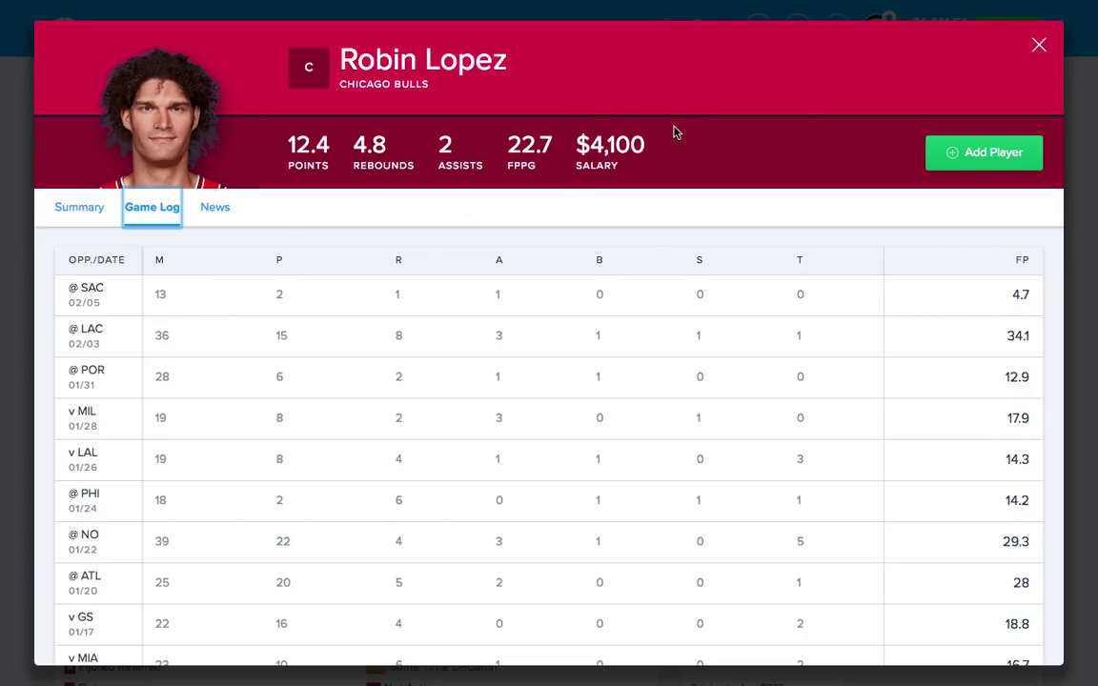
left_click(1041, 48)
Step: Return to the start of the available players and list only the shooting guards
scroll(462, 476, "up", 5)
scroll(457, 479, "up", 2)
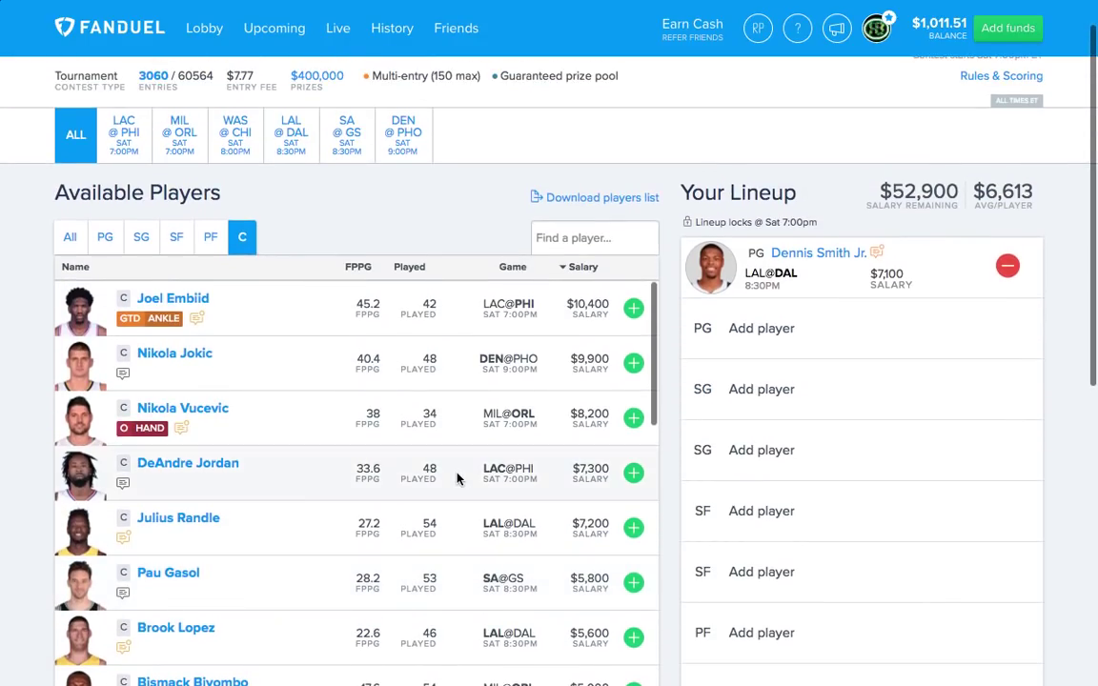
left_click(143, 240)
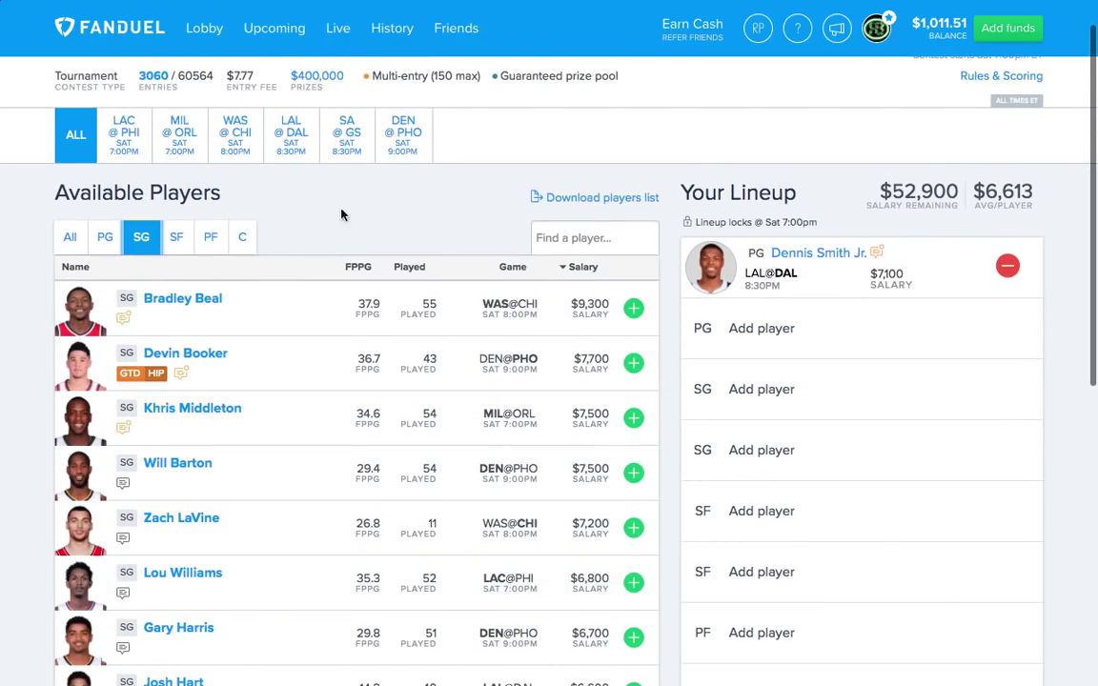